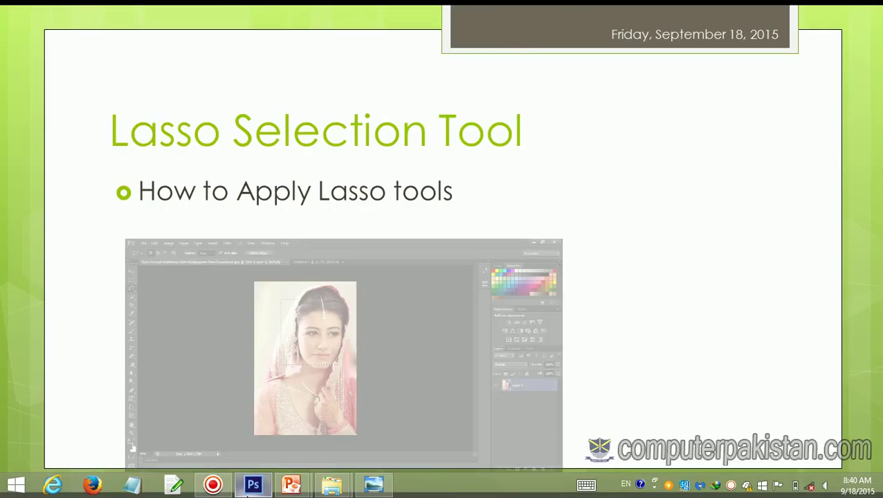
- Switch from the PowerPoint 'Lasso Selection Tool' slide to Photoshop, showing the bride photo
{"action": "left_click", "coordinate": [250, 487]}
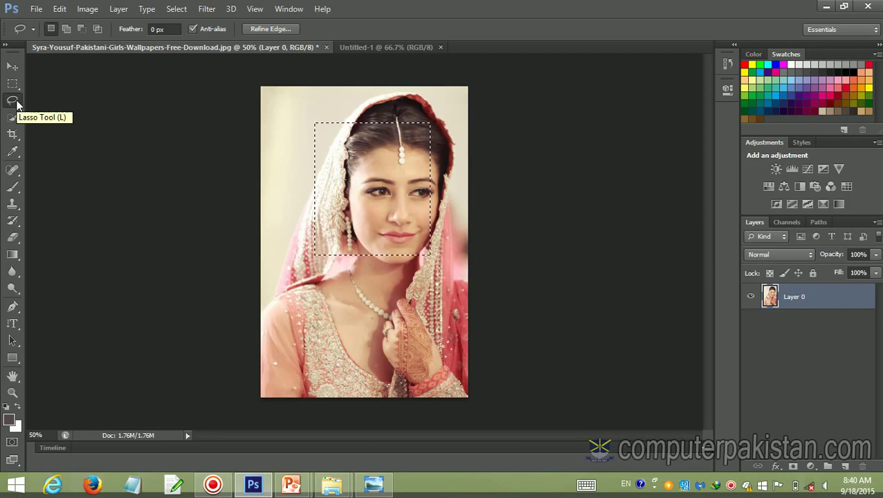
- Open Pakistani-Girl-Picture-Free-Download.jpg from the Models folder via File > Open
{"action": "left_click", "coordinate": [39, 10]}
{"action": "left_click", "coordinate": [49, 35]}
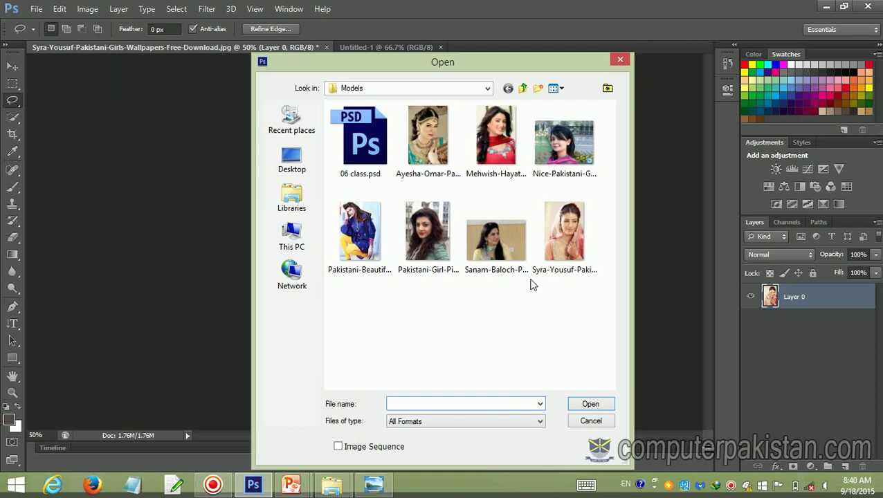
{"action": "left_click", "coordinate": [443, 239]}
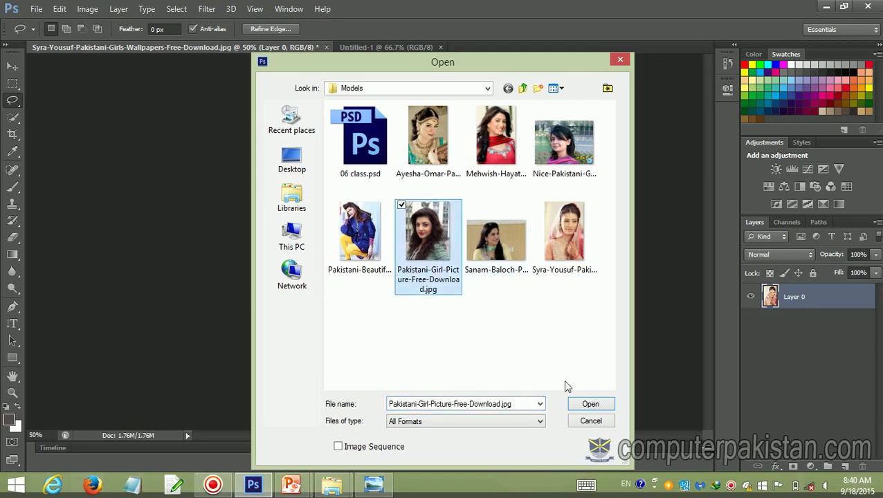
{"action": "left_click", "coordinate": [589, 406]}
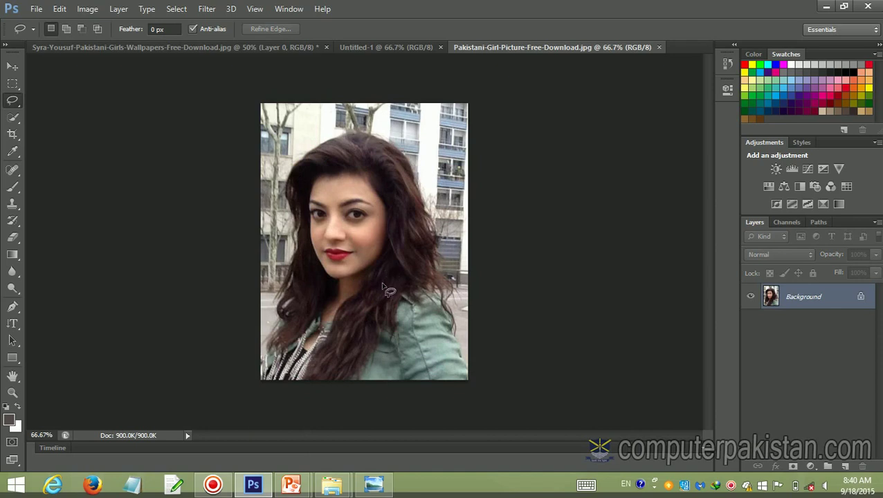
- Choose the Lasso Tool and draw a freehand loop around the woman's face and hair
{"action": "right_click", "coordinate": [9, 102]}
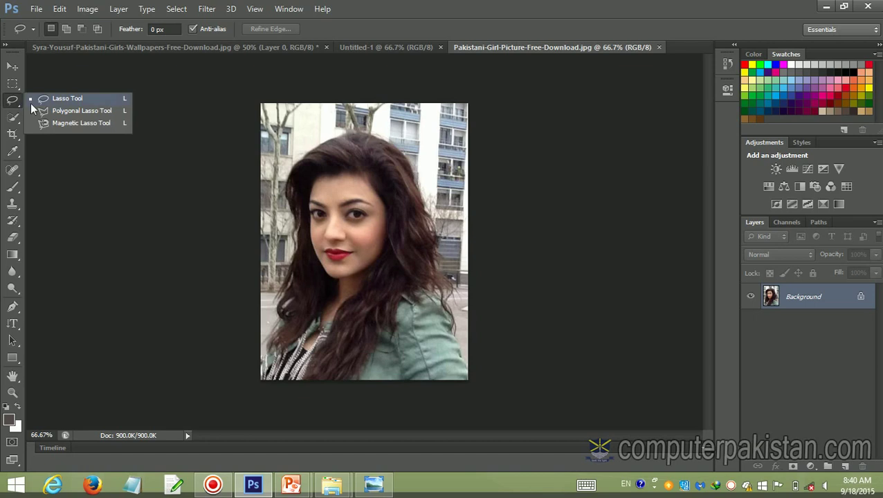
{"action": "left_click", "coordinate": [60, 103]}
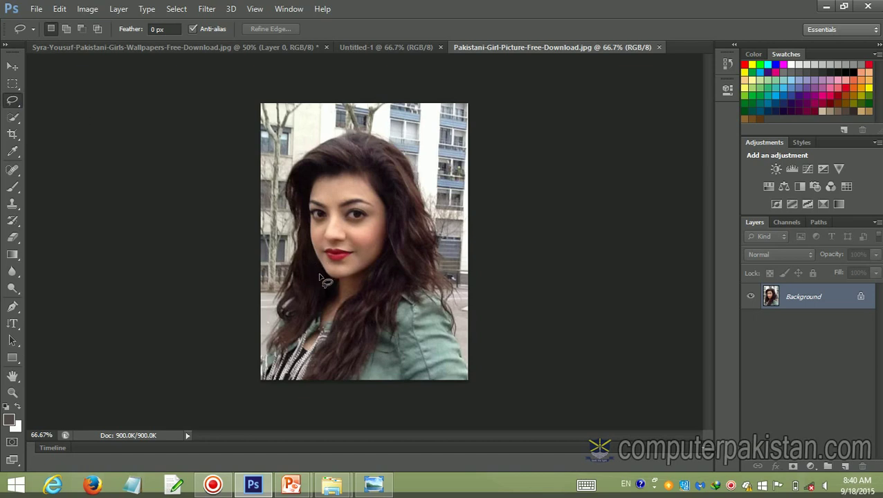
{"action": "mouse_move", "coordinate": [315, 267]}
{"action": "left_mouse_down"}
{"action": "mouse_move", "coordinate": [318, 147]}
{"action": "mouse_move", "coordinate": [385, 150]}
{"action": "mouse_move", "coordinate": [405, 181]}
{"action": "mouse_move", "coordinate": [389, 267]}
{"action": "mouse_move", "coordinate": [329, 305]}
{"action": "mouse_move", "coordinate": [319, 275]}
{"action": "left_mouse_up"}
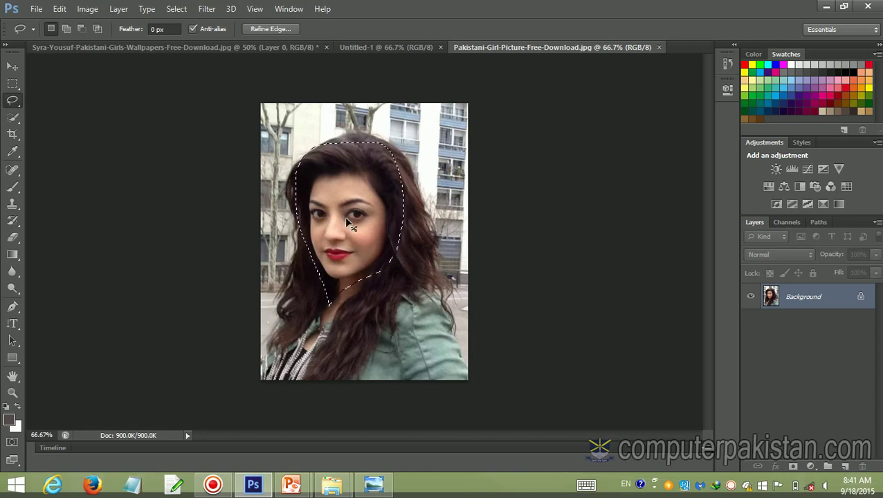
- Paste the face into Untitled-1, undo the paste, and return to the portrait
{"action": "left_click", "coordinate": [402, 48]}
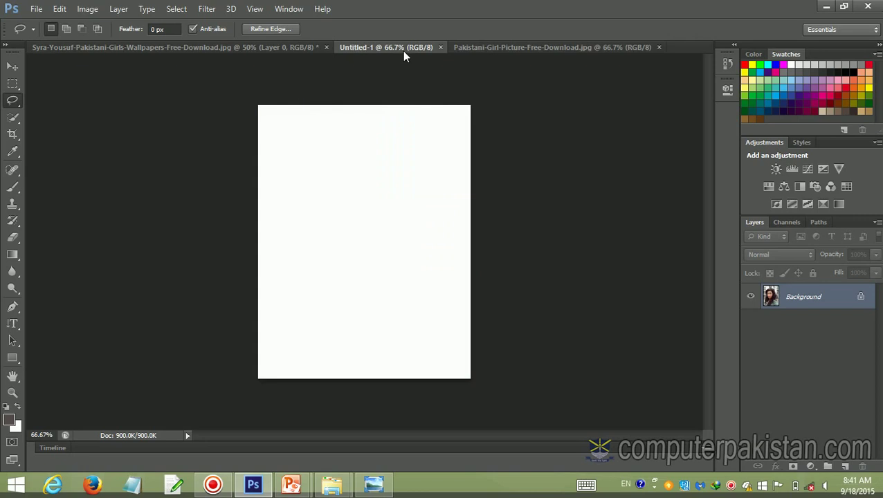
{"action": "key", "text": "ctrl+v"}
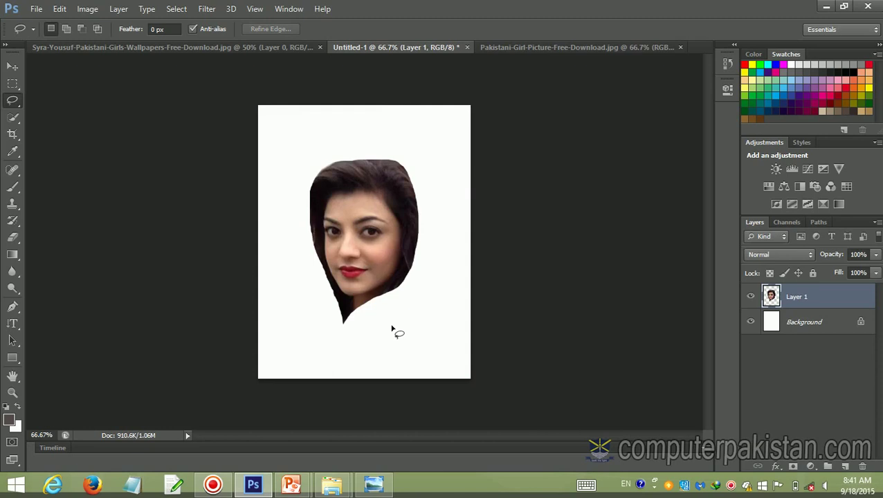
{"action": "key", "text": "ctrl+z"}
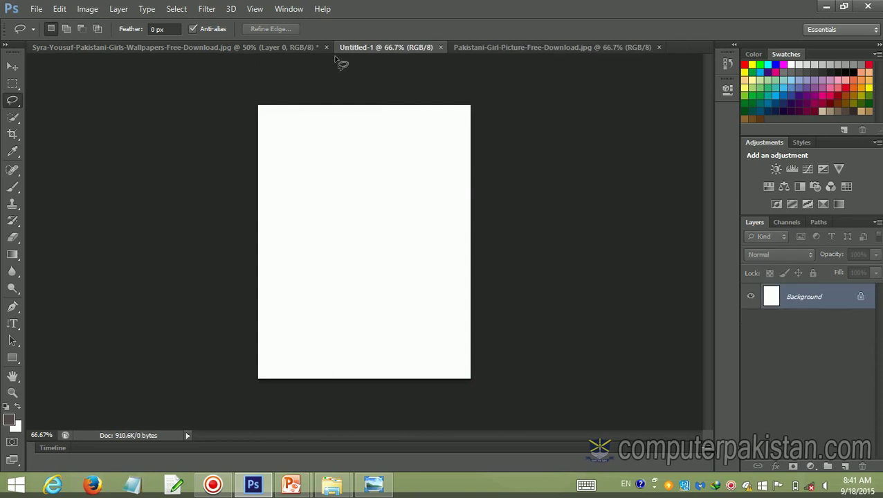
{"action": "left_click", "coordinate": [481, 49]}
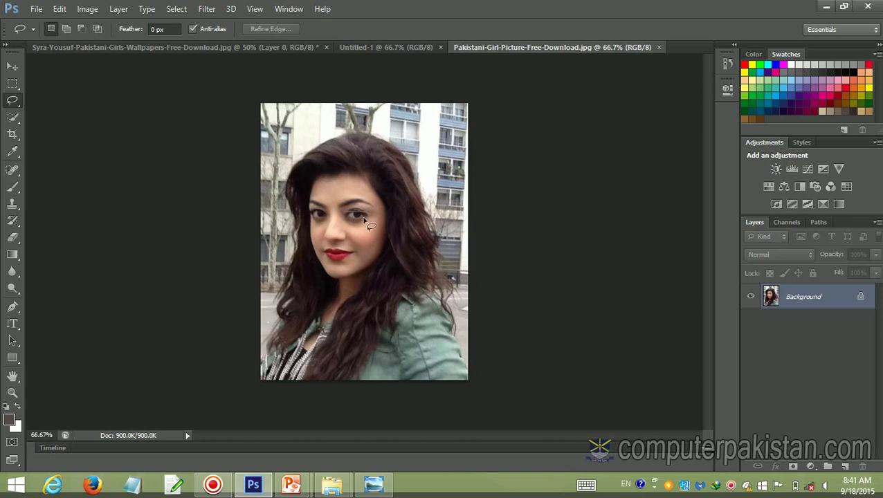
- Try freehand lasso outlines around the eye and lips, then begin a face outline
{"action": "left_click_drag", "start_coordinate": [347, 217], "coordinate": [330, 221]}
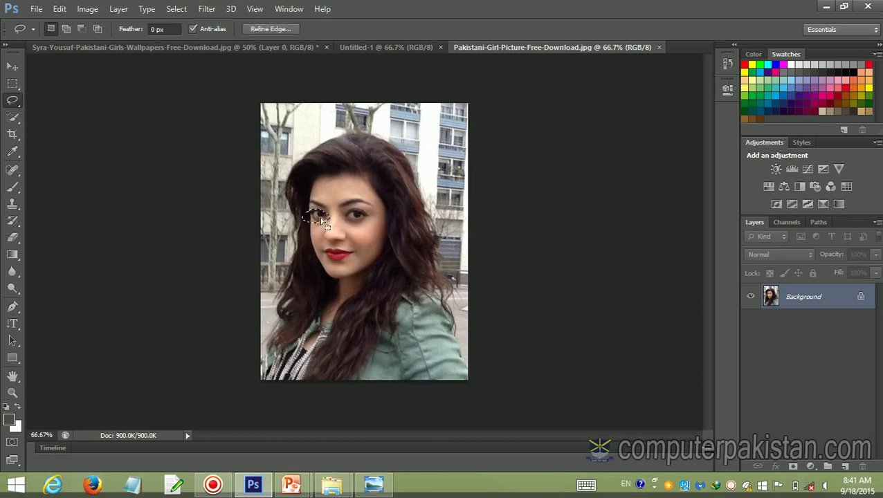
{"action": "left_click_drag", "start_coordinate": [330, 221], "coordinate": [323, 222]}
{"action": "left_click", "coordinate": [314, 256]}
{"action": "left_click_drag", "start_coordinate": [319, 255], "coordinate": [320, 253]}
{"action": "mouse_move", "coordinate": [305, 192]}
{"action": "left_mouse_down"}
{"action": "mouse_move", "coordinate": [385, 247]}
{"action": "mouse_move", "coordinate": [304, 196]}
{"action": "left_mouse_up"}
- Outline the face using Add to selection and paste it into Untitled-1 as Layer 1
{"action": "left_click", "coordinate": [66, 29]}
{"action": "mouse_move", "coordinate": [304, 197]}
{"action": "left_mouse_down"}
{"action": "mouse_move", "coordinate": [336, 294]}
{"action": "mouse_move", "coordinate": [315, 198]}
{"action": "mouse_move", "coordinate": [388, 234]}
{"action": "left_mouse_up"}
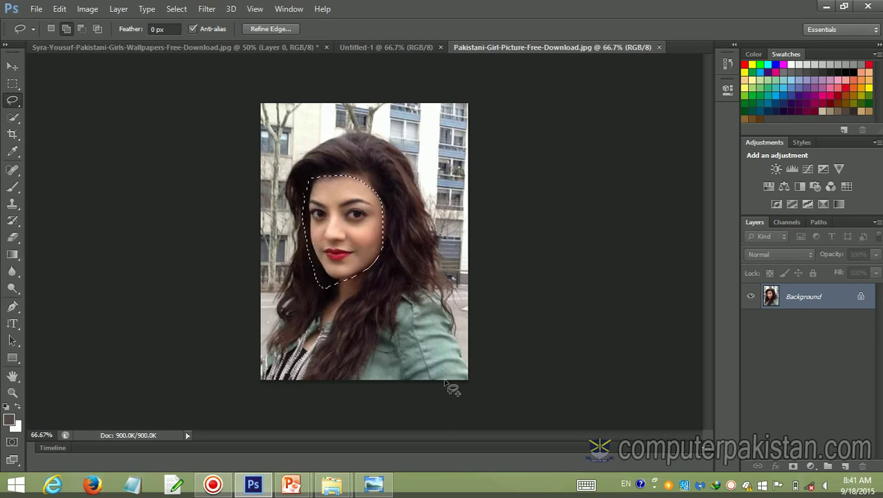
{"action": "left_click", "coordinate": [53, 29]}
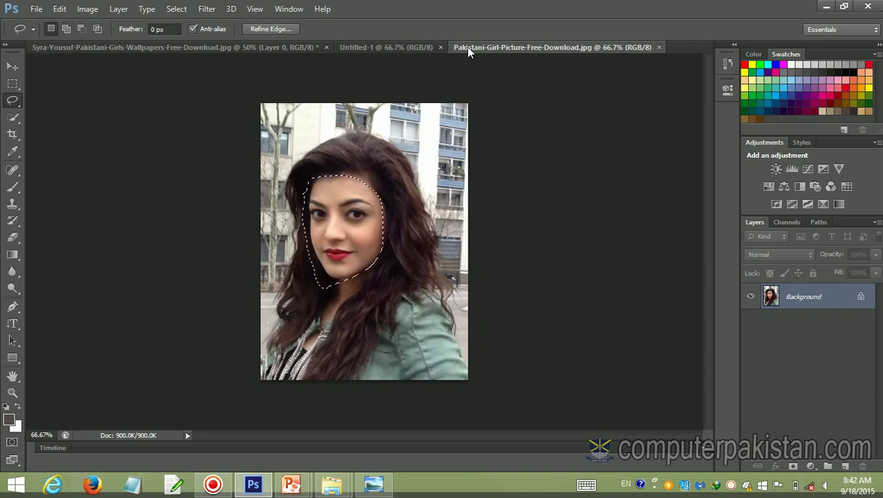
{"action": "left_click", "coordinate": [420, 46]}
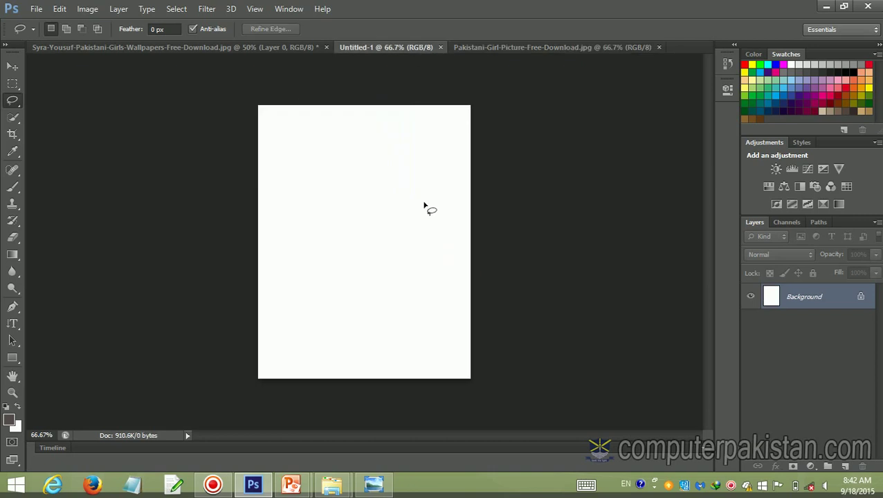
{"action": "key", "text": "ctrl+v"}
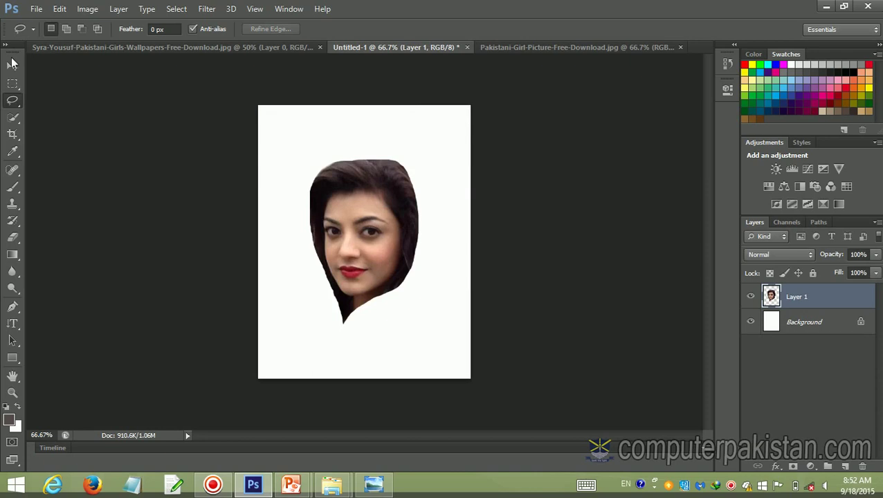
{"action": "left_click", "coordinate": [272, 48]}
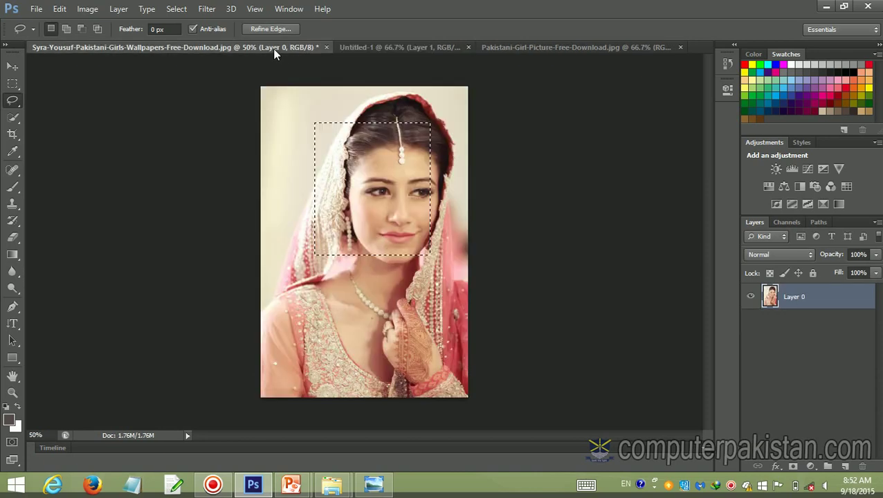
- Close the face photo, Untitled-1 and the bride photo, discarding all changes
{"action": "left_click", "coordinate": [567, 47]}
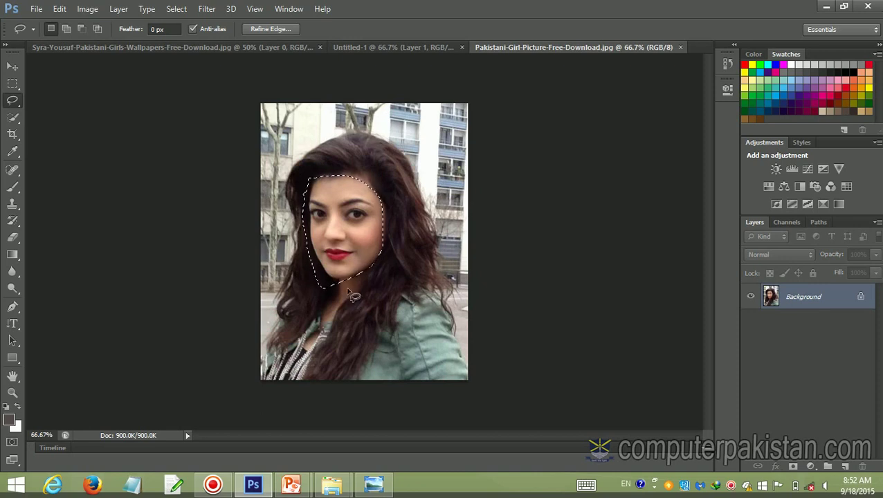
{"action": "left_click", "coordinate": [680, 48]}
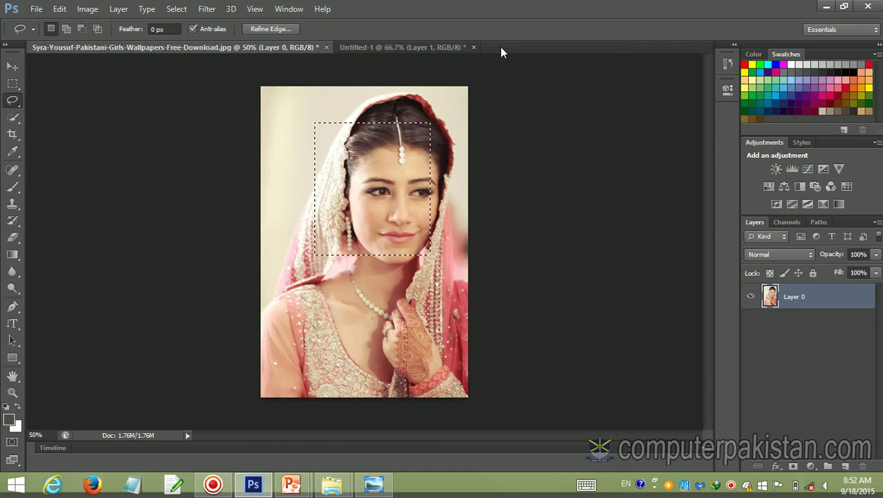
{"action": "left_click", "coordinate": [473, 48]}
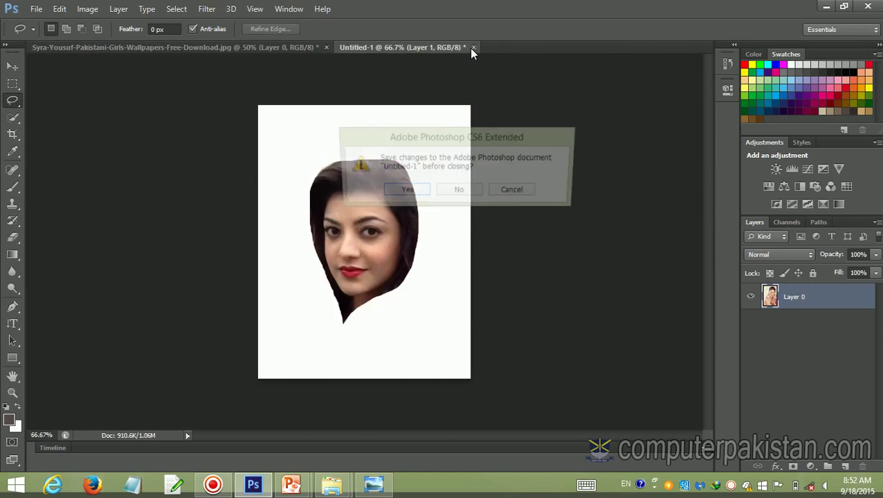
{"action": "left_click", "coordinate": [459, 189]}
{"action": "left_click", "coordinate": [326, 47]}
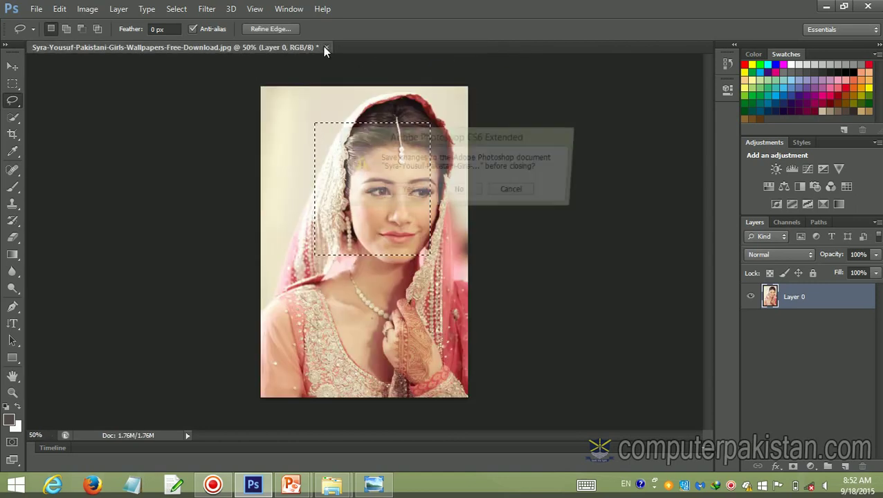
{"action": "left_click", "coordinate": [456, 192]}
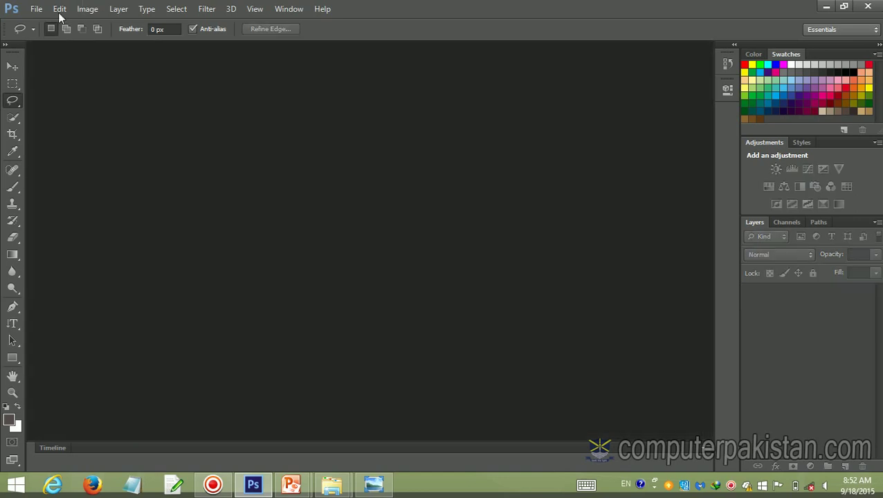
- Open the photo of the woman in red from the Models folder
{"action": "left_click", "coordinate": [36, 9]}
{"action": "left_click", "coordinate": [39, 33]}
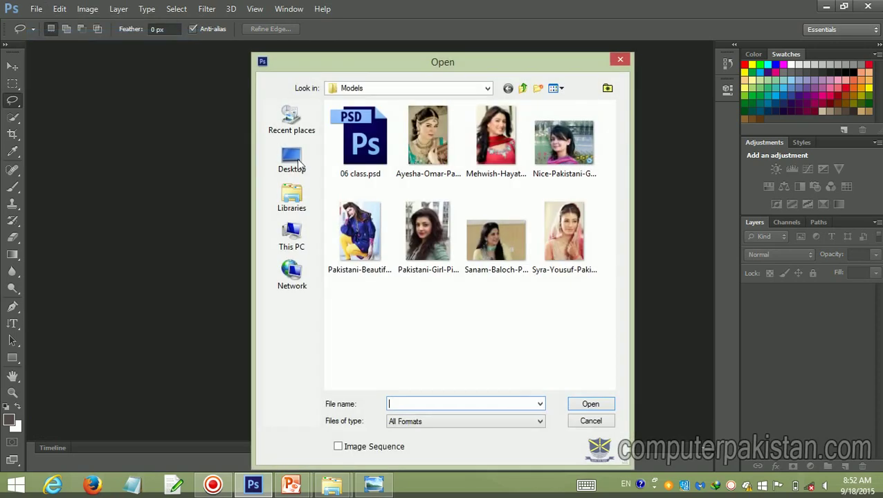
{"action": "left_click", "coordinate": [494, 151]}
{"action": "left_click", "coordinate": [602, 403]}
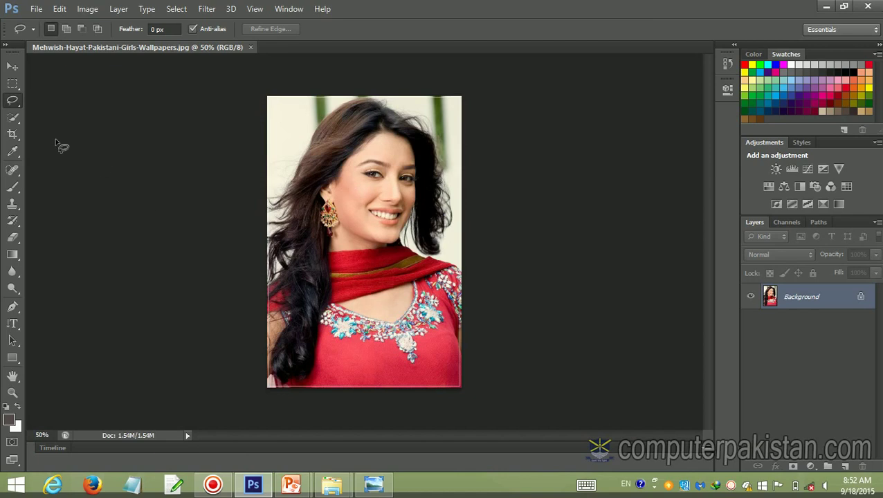
{"action": "right_click", "coordinate": [12, 101]}
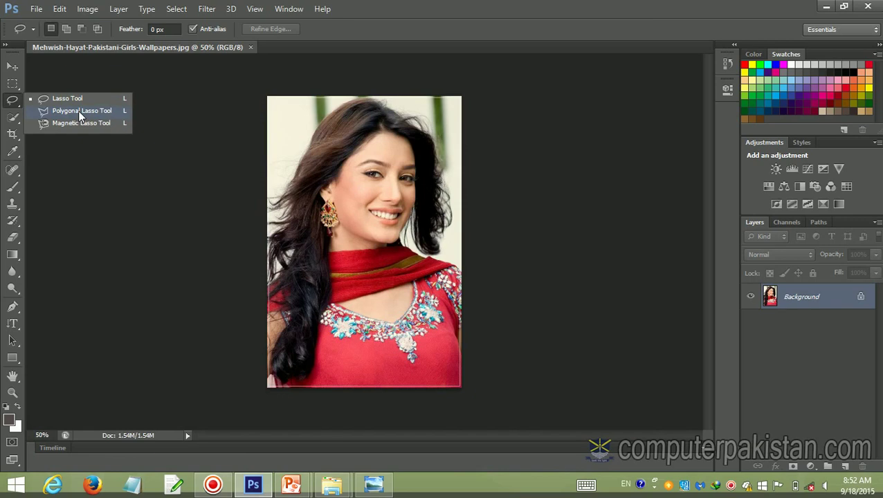
- Open Pakistani-Beautiful-Girl-with-Long-Hair-Style.jpg from the Models folder
{"action": "left_click", "coordinate": [36, 9]}
{"action": "left_click", "coordinate": [48, 36]}
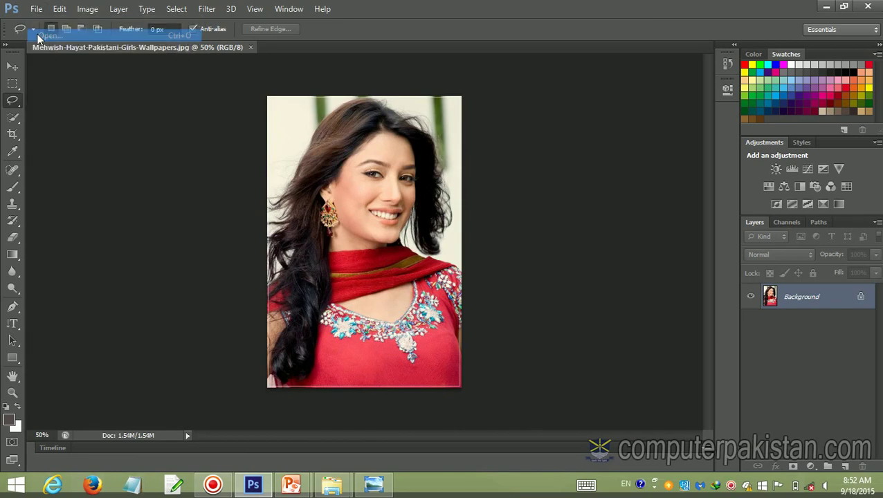
{"action": "mouse_move", "coordinate": [495, 235]}
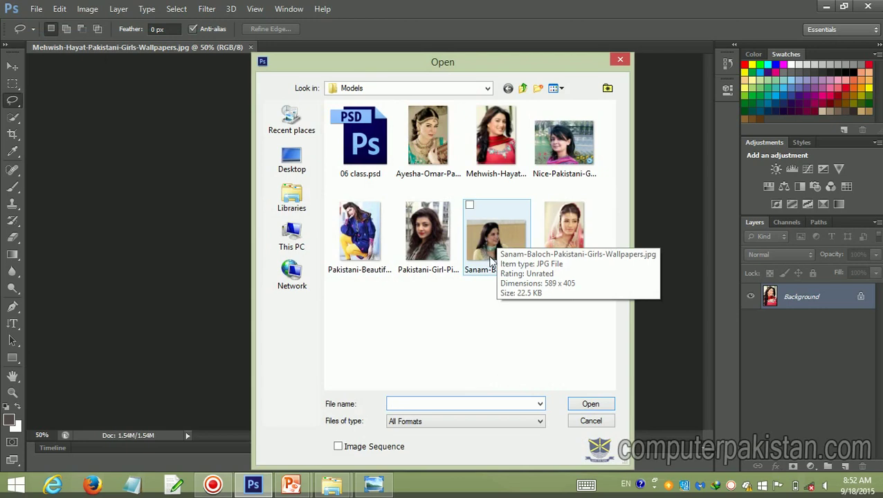
{"action": "left_click", "coordinate": [386, 257]}
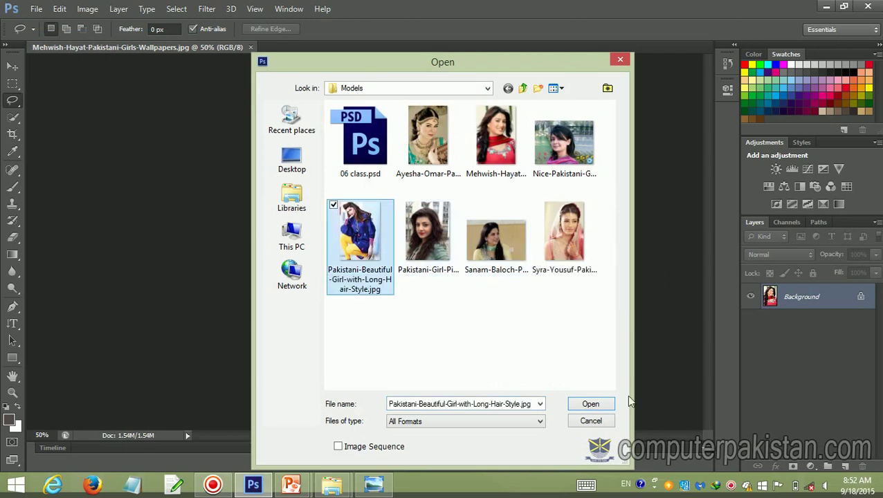
{"action": "left_click", "coordinate": [590, 406]}
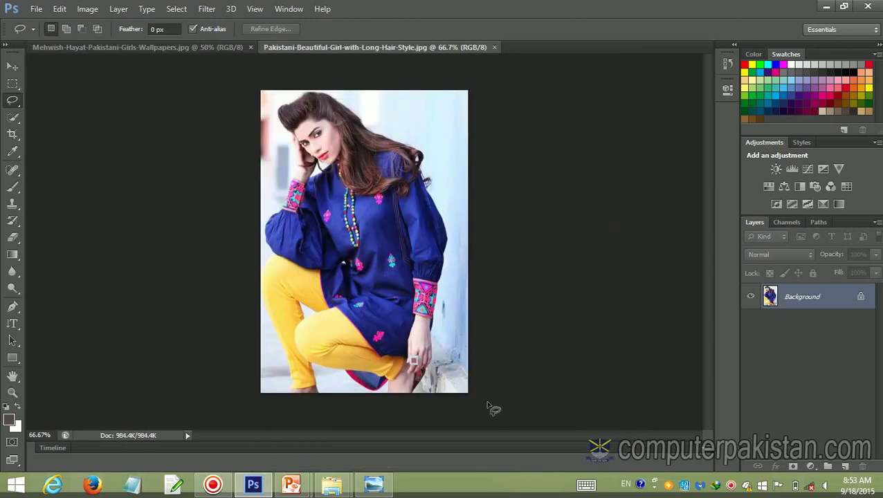
- Switch to the Polygonal Lasso Tool and anchor the first point at the right sleeve edge
{"action": "right_click", "coordinate": [11, 104]}
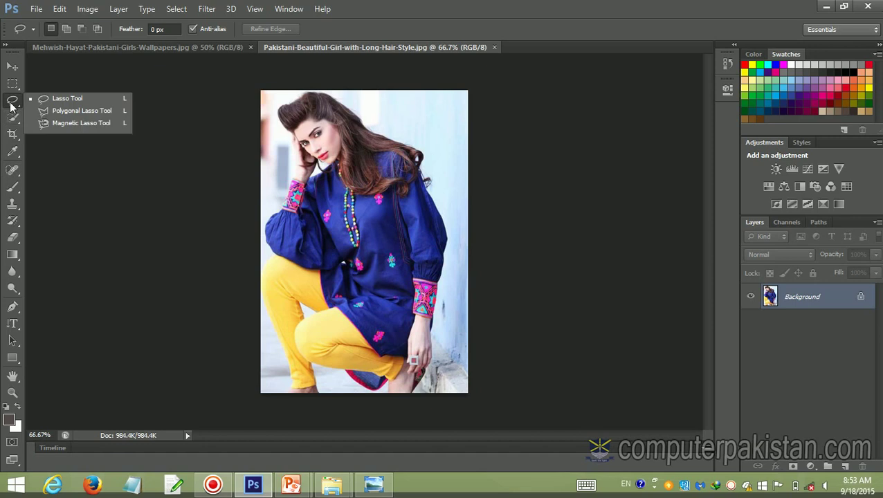
{"action": "left_click", "coordinate": [54, 111]}
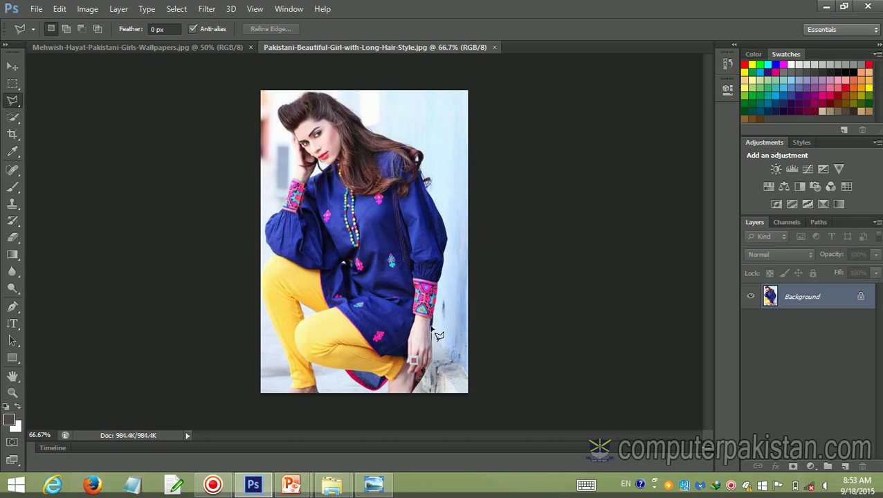
{"action": "left_click", "coordinate": [431, 330]}
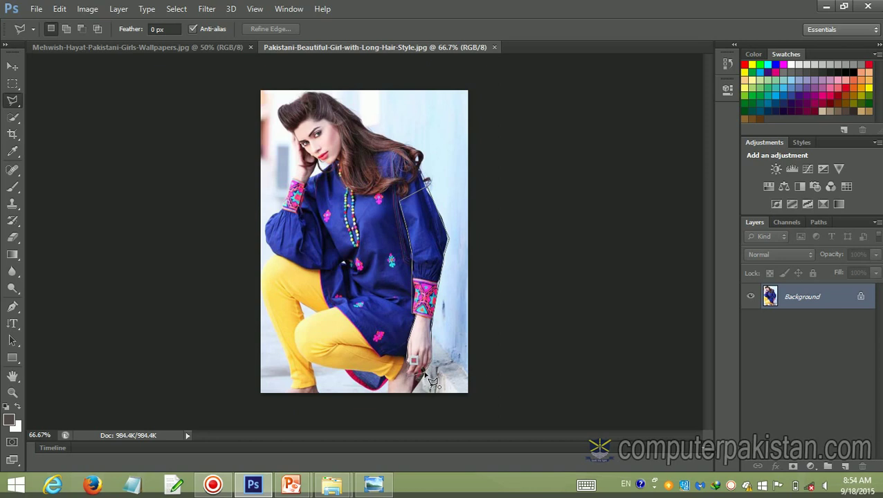
- Close the polygonal outline into a selection along the blue sleeve and hand
{"action": "double_click", "coordinate": [431, 379]}
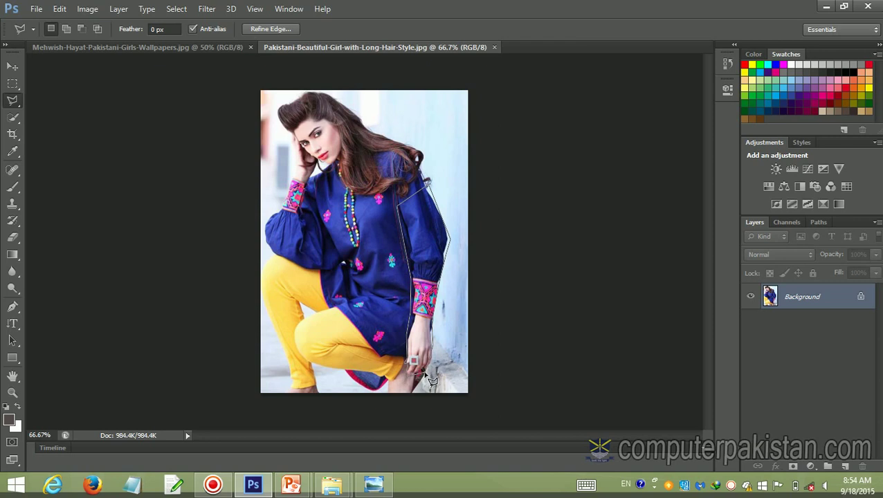
{"action": "double_click", "coordinate": [432, 380]}
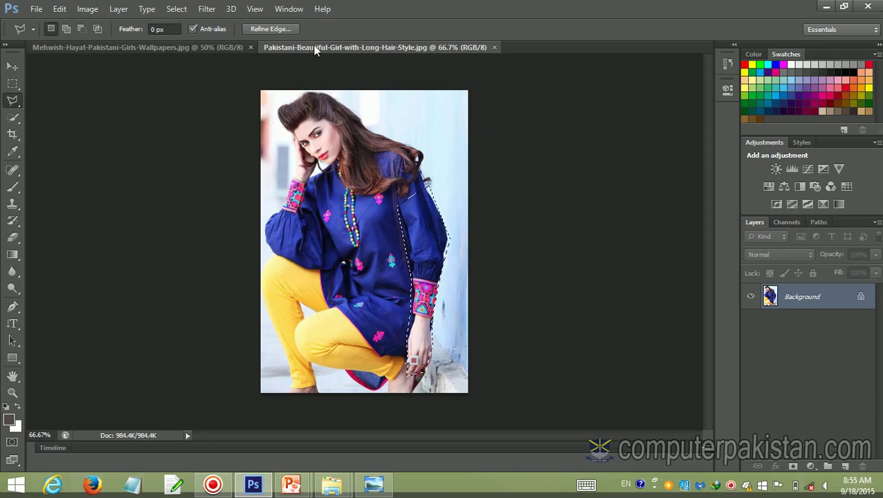
- Create a Default Photoshop Size 7 × 5 inch document and paste the sleeve as Layer 1
{"action": "left_click", "coordinate": [35, 9]}
{"action": "left_click", "coordinate": [39, 24]}
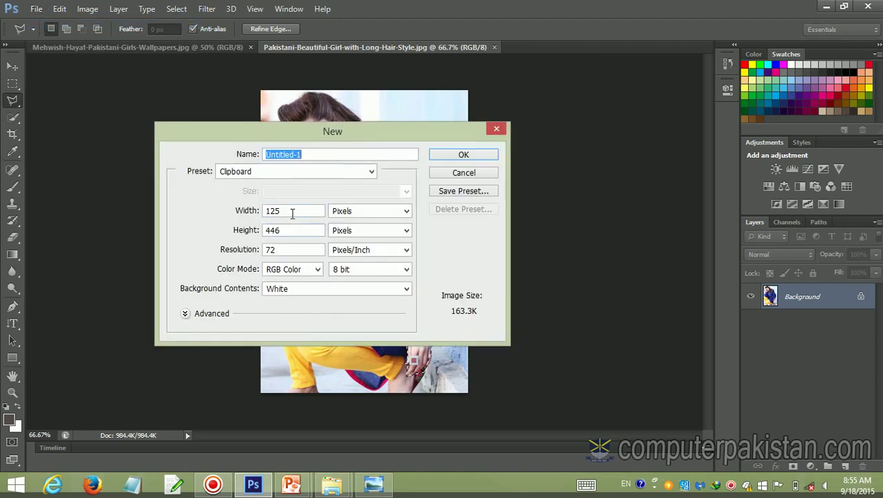
{"action": "left_click_drag", "start_coordinate": [292, 215], "coordinate": [267, 218]}
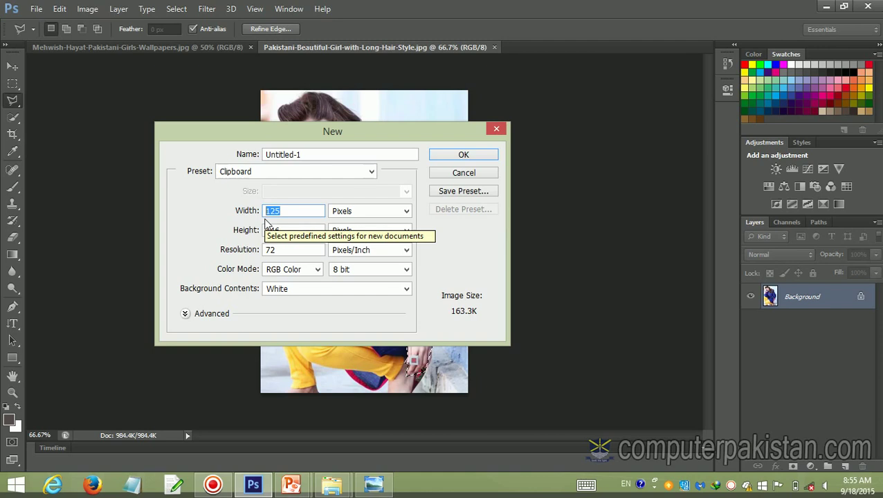
{"action": "left_click", "coordinate": [370, 172]}
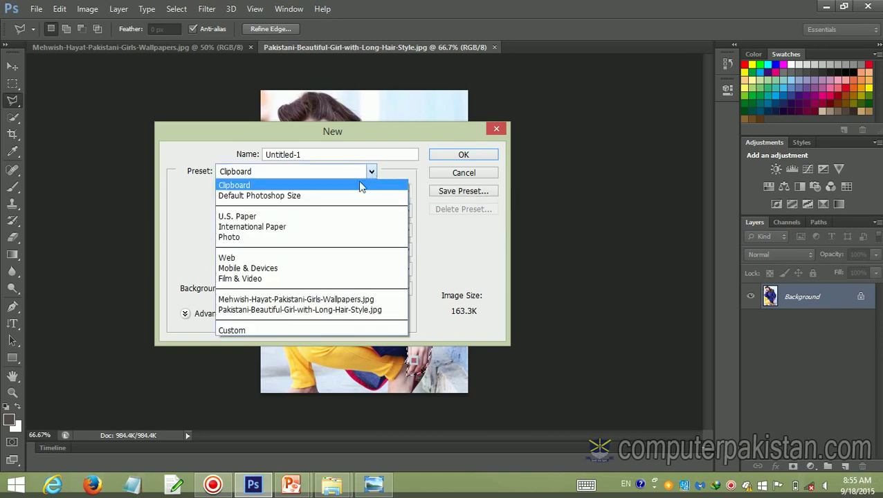
{"action": "left_click", "coordinate": [363, 195]}
{"action": "left_click", "coordinate": [459, 156]}
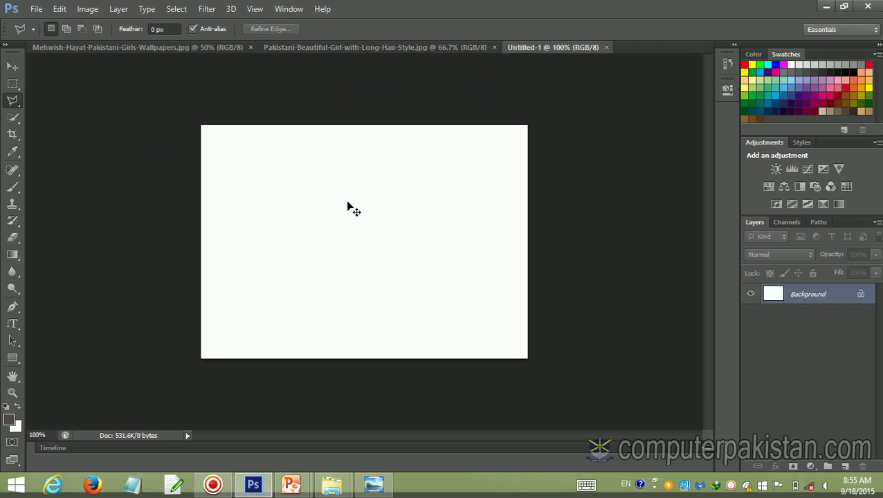
{"action": "key", "text": "ctrl+v"}
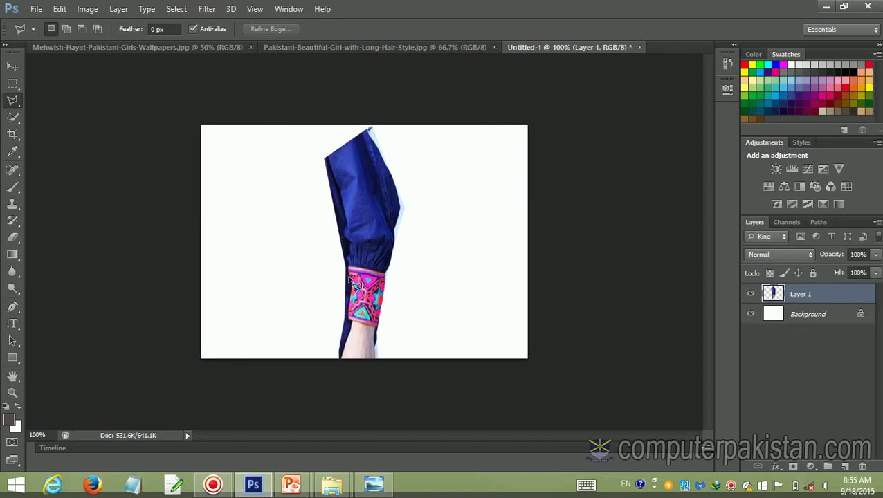
- Drag the pasted sleeve on Layer 1 upward and slightly left until the hand appears
{"action": "left_click", "coordinate": [13, 67]}
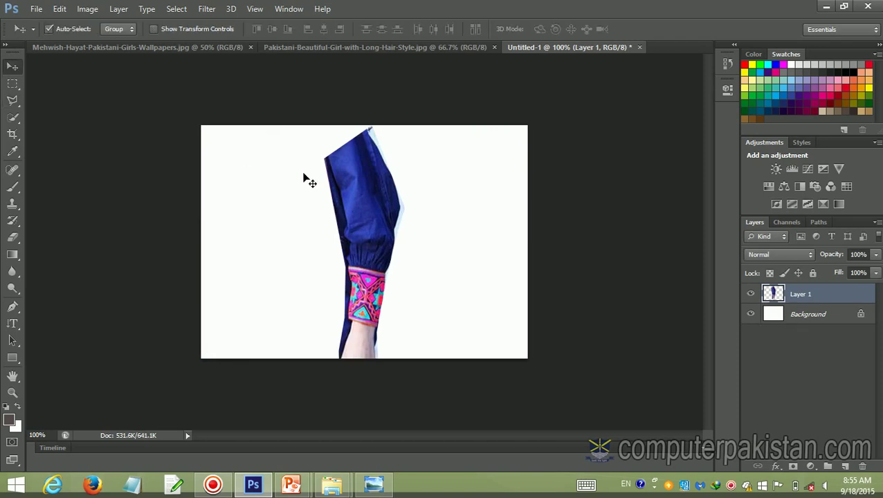
{"action": "mouse_move", "coordinate": [305, 179]}
{"action": "left_mouse_down"}
{"action": "mouse_move", "coordinate": [305, 141]}
{"action": "mouse_move", "coordinate": [302, 151]}
{"action": "left_mouse_up"}
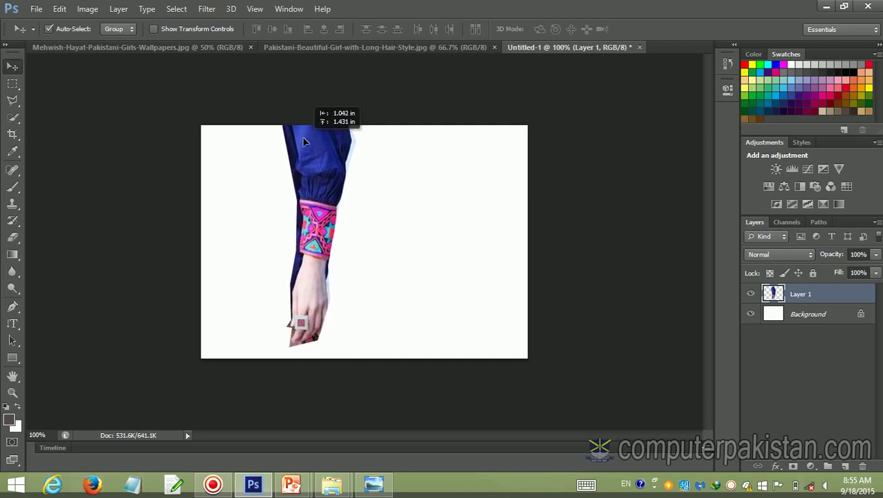
{"action": "left_click", "coordinate": [12, 100]}
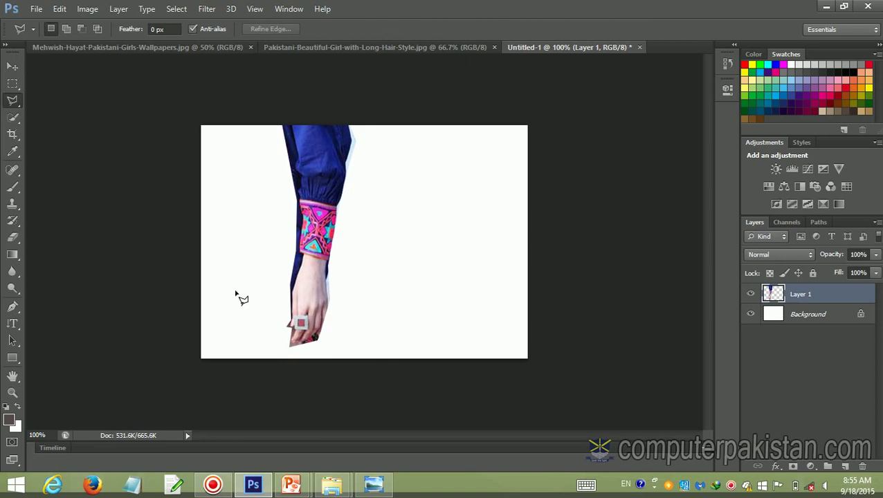
{"action": "left_click", "coordinate": [13, 255]}
- Delete the sleeve layer and draw a dark 255 × 118 px rectangle shape in its place
{"action": "left_click", "coordinate": [12, 359]}
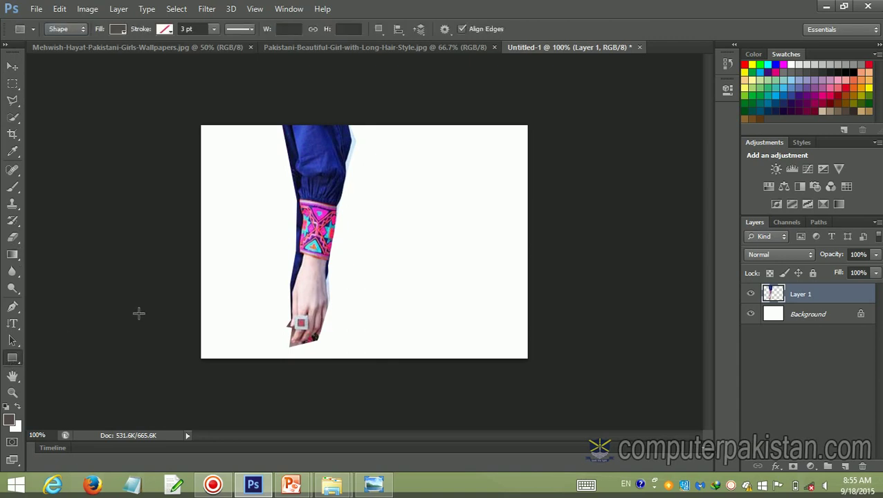
{"action": "key", "text": "Delete"}
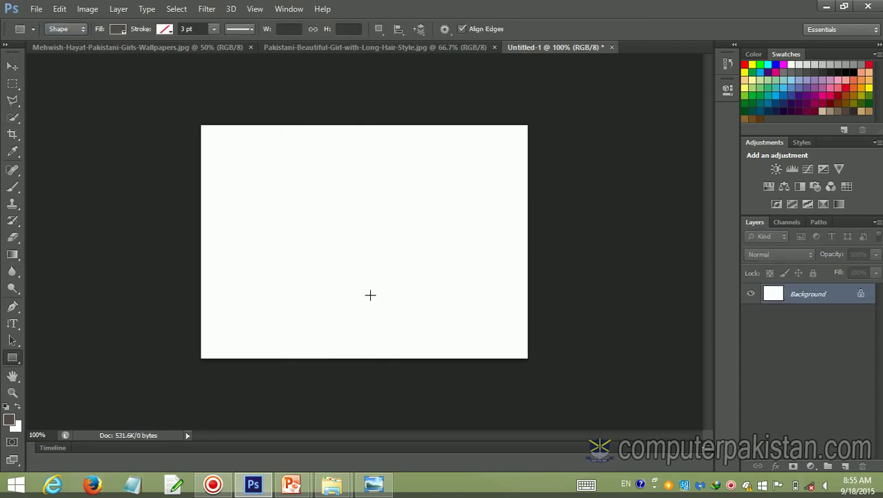
{"action": "mouse_move", "coordinate": [258, 175]}
{"action": "left_mouse_down"}
{"action": "mouse_move", "coordinate": [396, 252]}
{"action": "mouse_move", "coordinate": [424, 252]}
{"action": "left_mouse_up"}
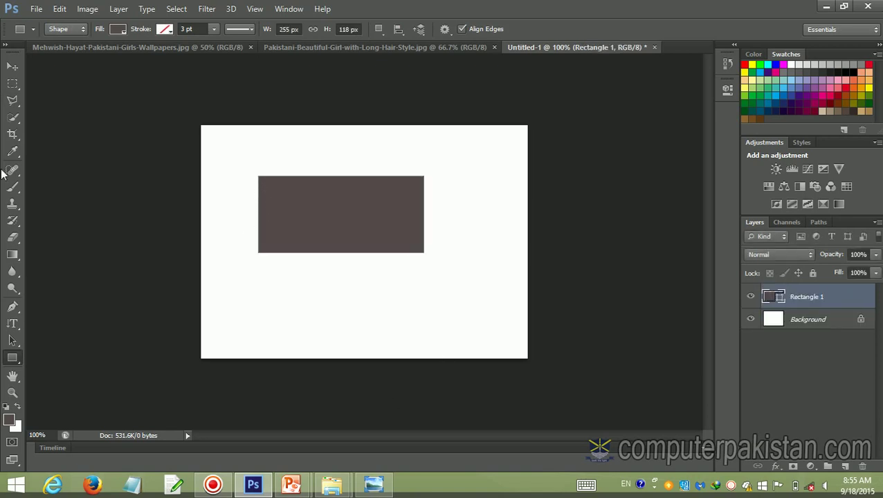
{"action": "left_click", "coordinate": [12, 102]}
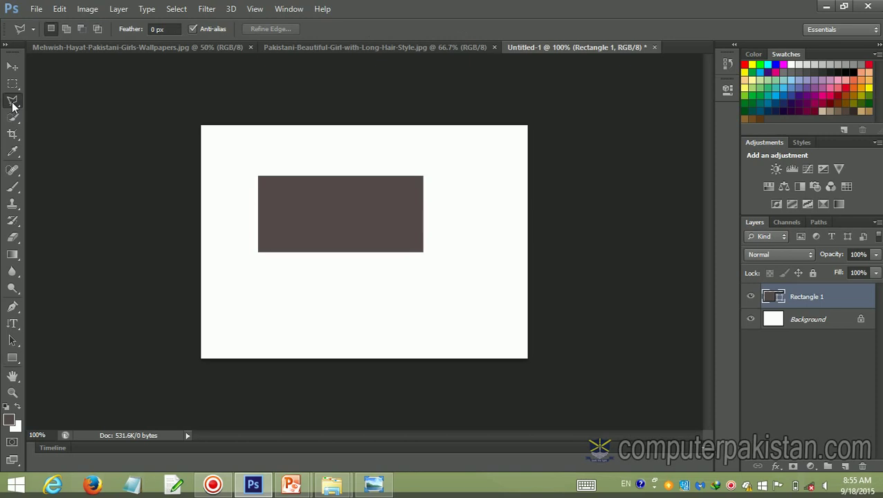
- With the Polygonal Lasso, click the rectangle's four corners and close at the top-left start
{"action": "right_click", "coordinate": [12, 104]}
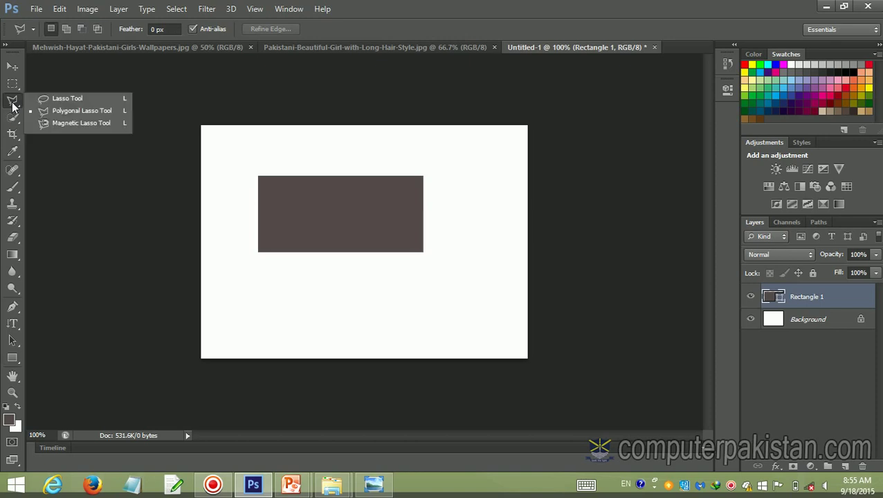
{"action": "left_click", "coordinate": [32, 110]}
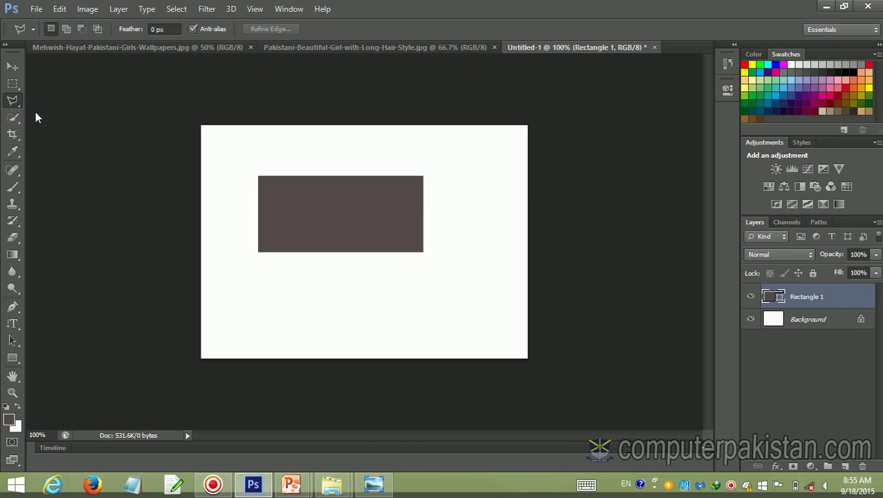
{"action": "left_click", "coordinate": [256, 177]}
{"action": "left_click", "coordinate": [424, 175]}
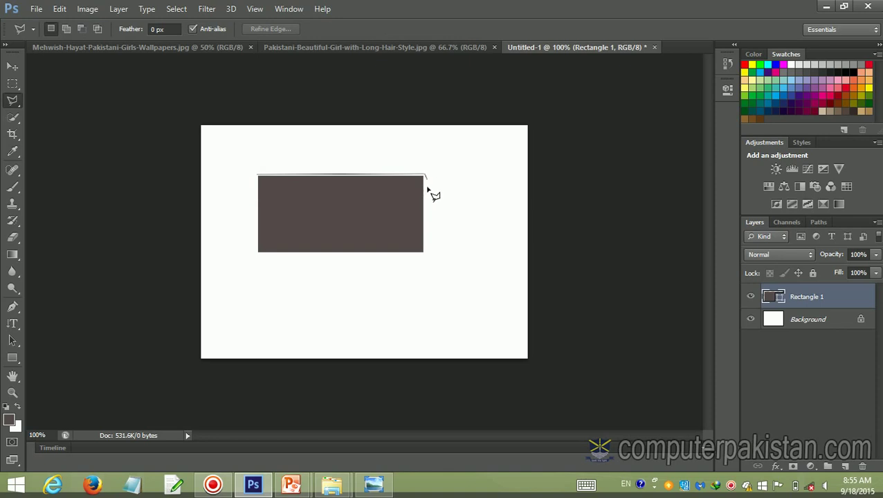
{"action": "left_click", "coordinate": [424, 256]}
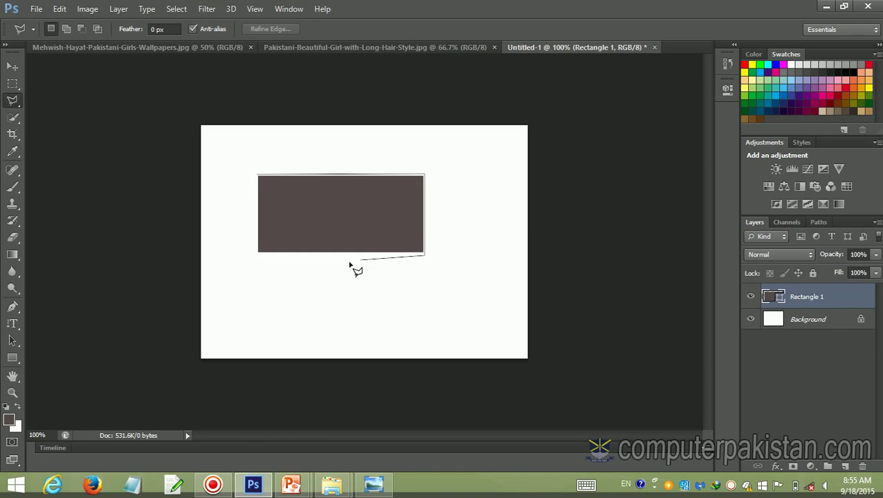
{"action": "left_click", "coordinate": [254, 256]}
{"action": "left_click", "coordinate": [254, 178]}
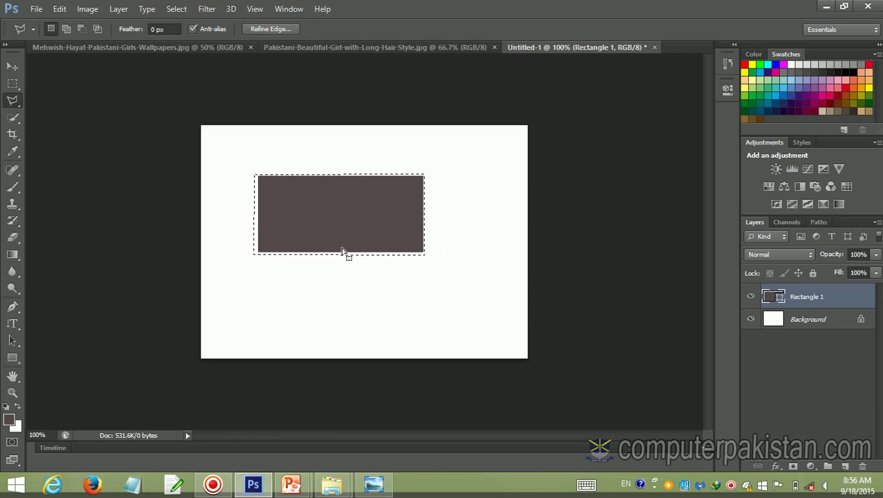
- Create a new blank default-size Untitled-2 document and review the open document tabs
{"action": "left_click", "coordinate": [36, 9]}
{"action": "left_click", "coordinate": [40, 24]}
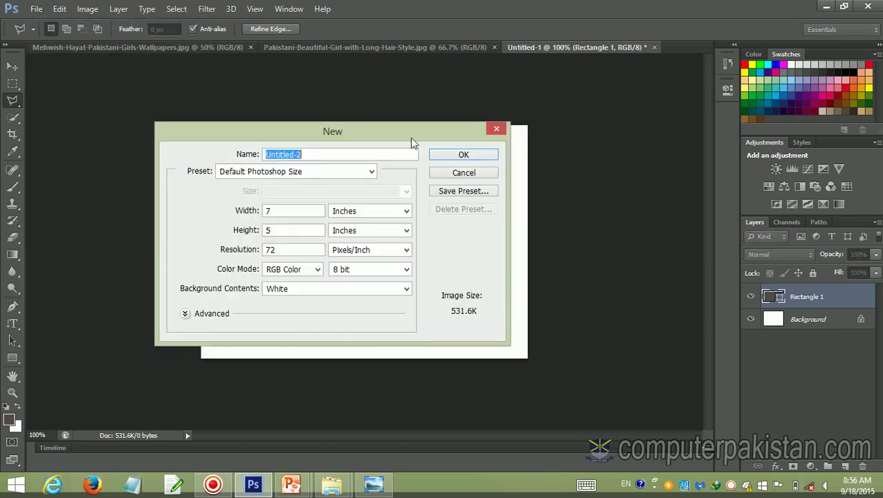
{"action": "left_click", "coordinate": [457, 158]}
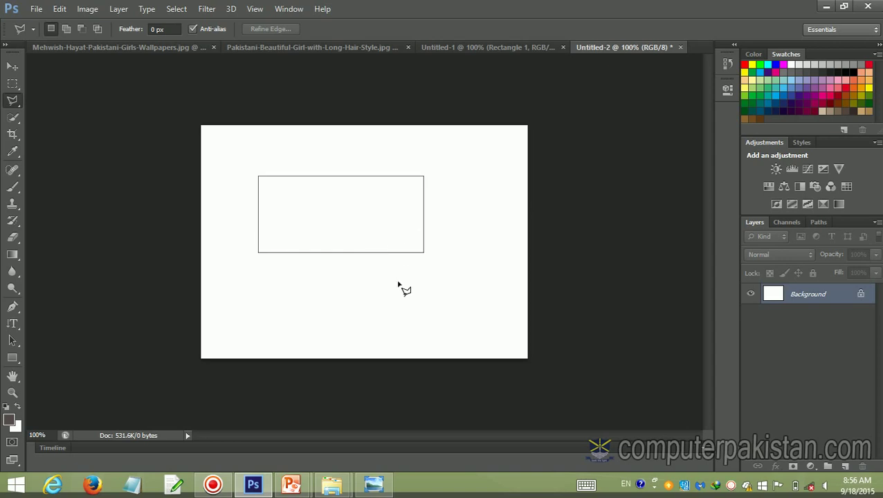
{"action": "left_click", "coordinate": [294, 49]}
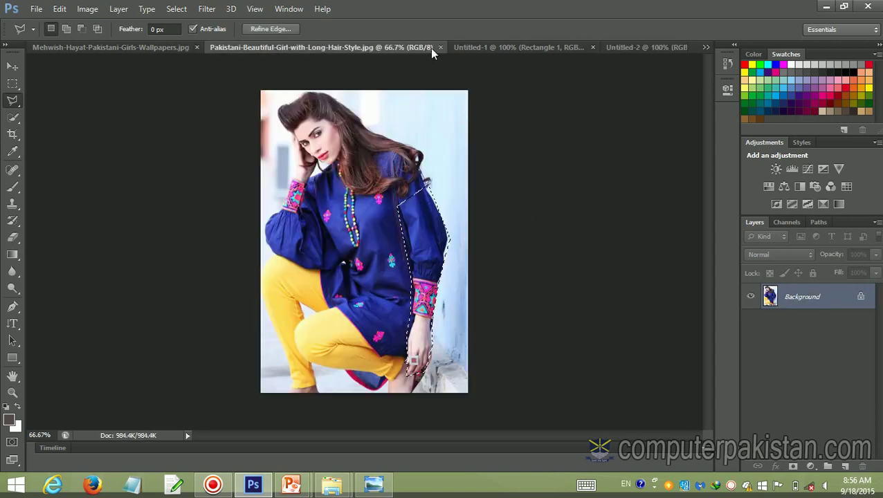
{"action": "left_click", "coordinate": [468, 47]}
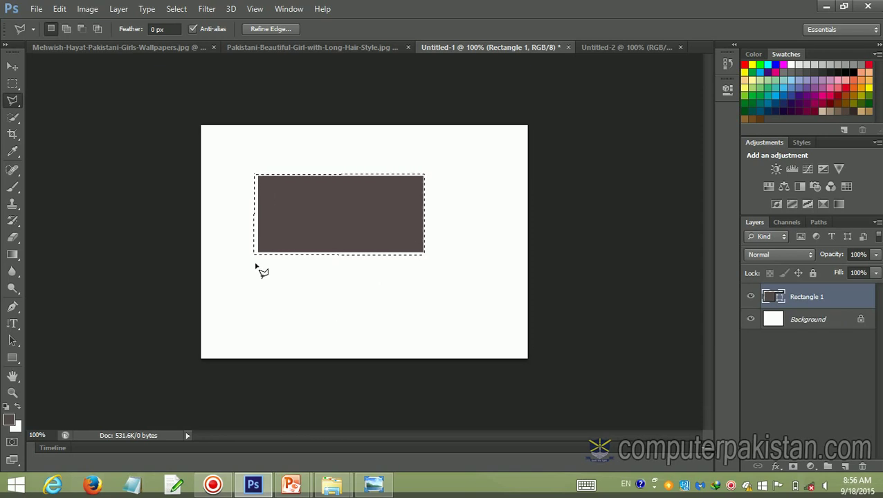
- Close Untitled-1 without saving, then clear the stray selection on Untitled-2
{"action": "right_click", "coordinate": [12, 101]}
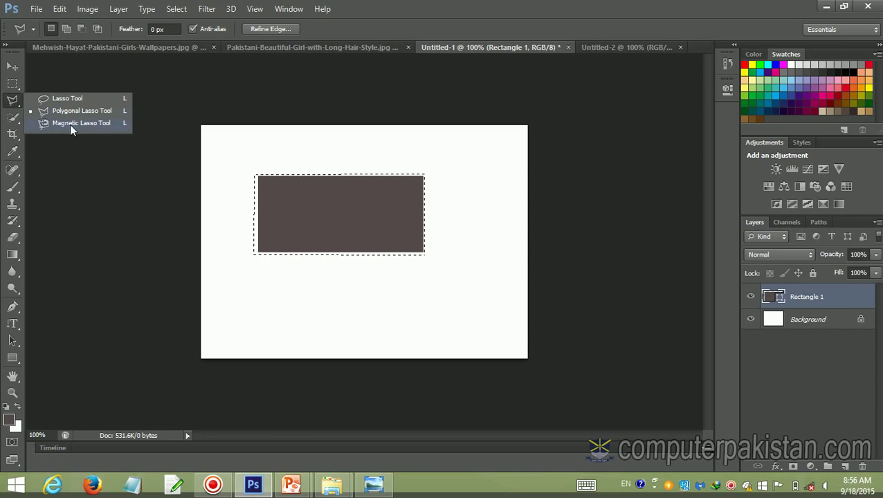
{"action": "left_click", "coordinate": [568, 47]}
{"action": "left_click", "coordinate": [472, 192]}
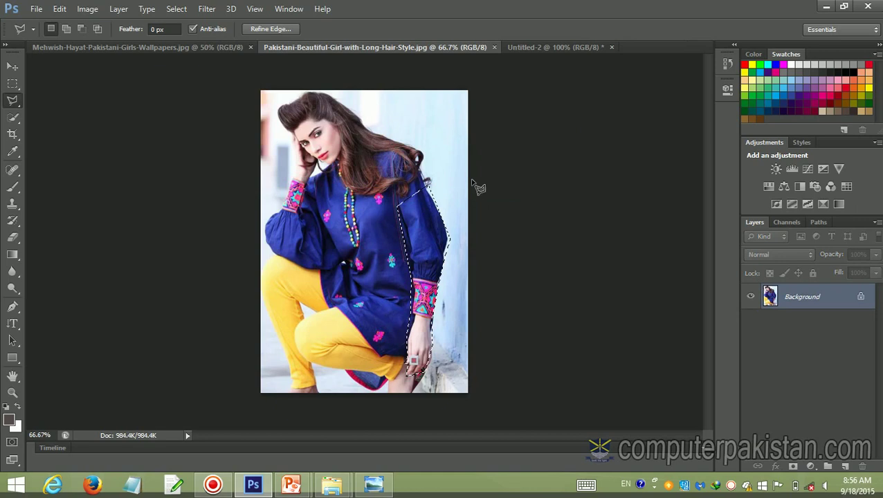
{"action": "left_click", "coordinate": [546, 48]}
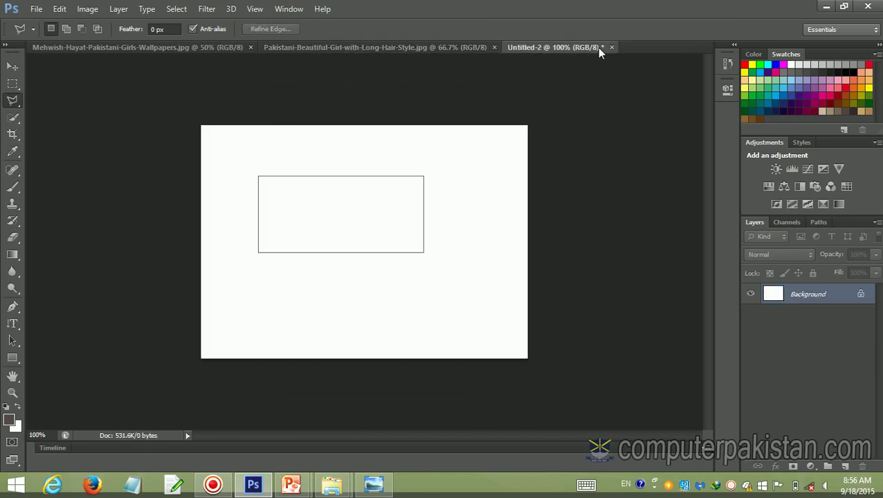
{"action": "left_click", "coordinate": [457, 213]}
{"action": "key", "text": "ctrl+d"}
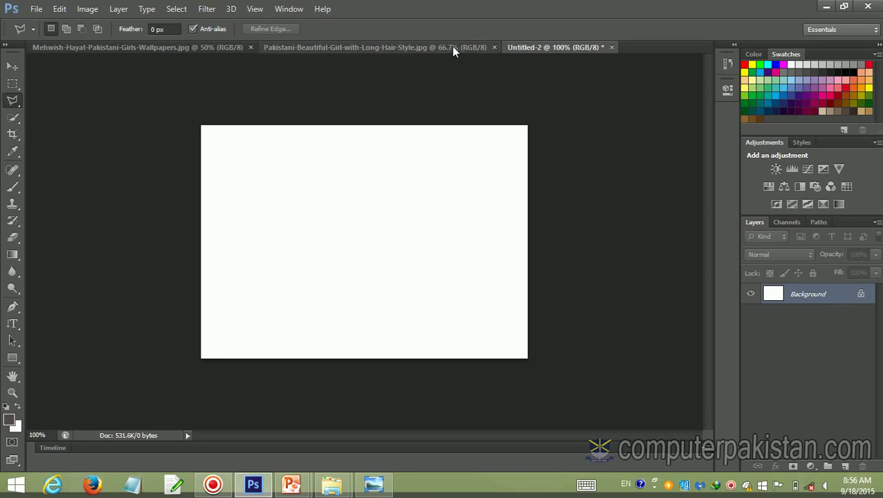
- On the woman's photo, click a rough straight-edged outline around her figure
{"action": "left_click", "coordinate": [446, 47]}
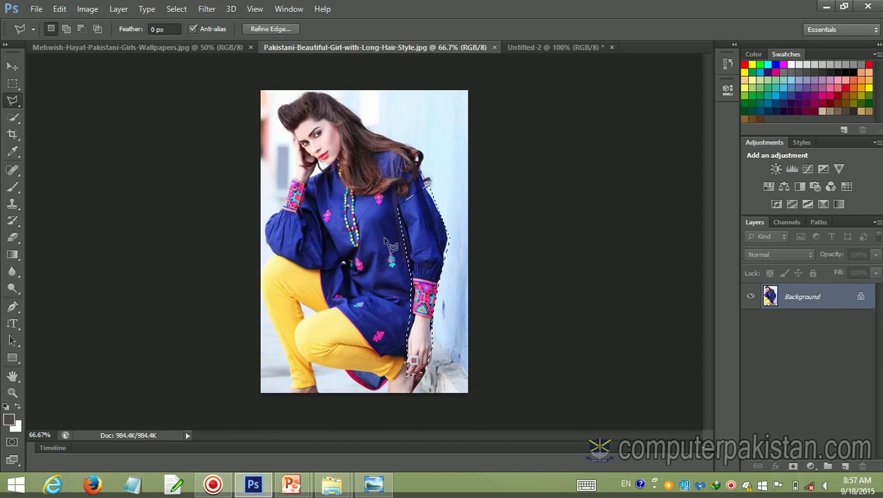
{"action": "left_click", "coordinate": [373, 280]}
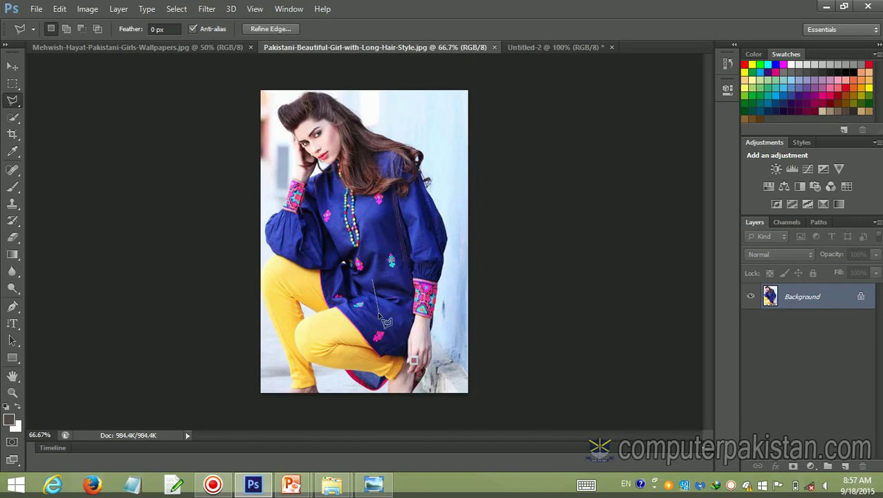
{"action": "left_click", "coordinate": [379, 359]}
{"action": "left_click", "coordinate": [443, 220]}
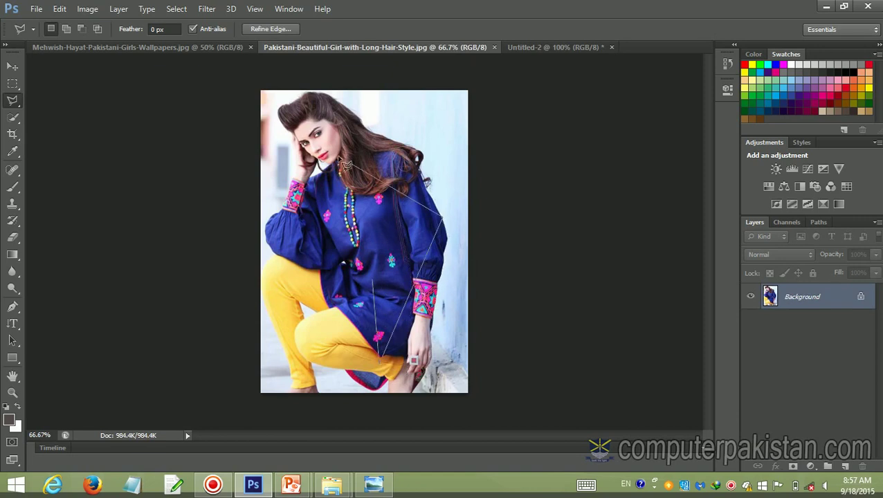
{"action": "left_click", "coordinate": [338, 159]}
{"action": "left_click", "coordinate": [349, 78]}
{"action": "left_click", "coordinate": [418, 111]}
{"action": "left_click", "coordinate": [411, 156]}
{"action": "left_click", "coordinate": [312, 234]}
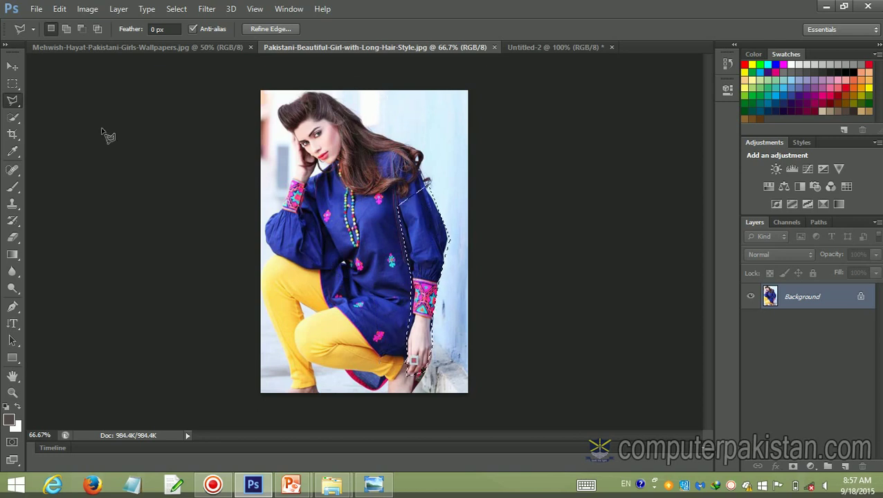
- Switch to the Magnetic Lasso and try trial outlines along the arm, then deselect
{"action": "right_click", "coordinate": [14, 101]}
{"action": "left_click", "coordinate": [43, 124]}
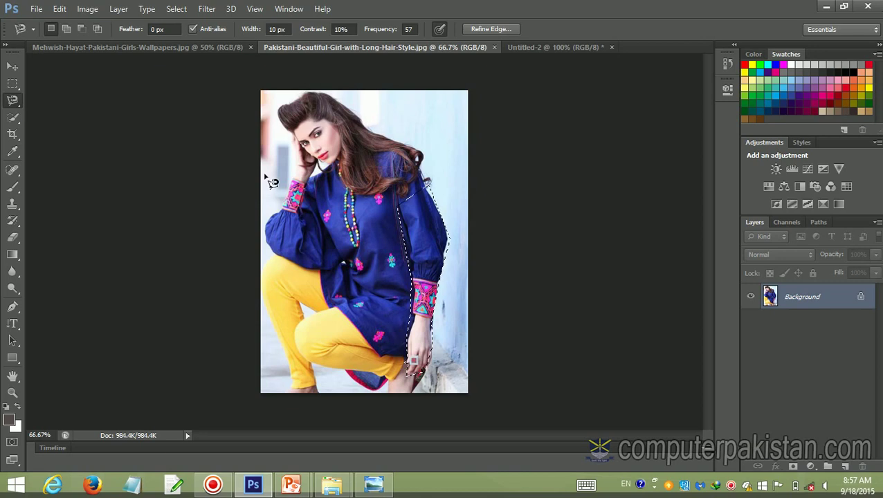
{"action": "left_click", "coordinate": [275, 187]}
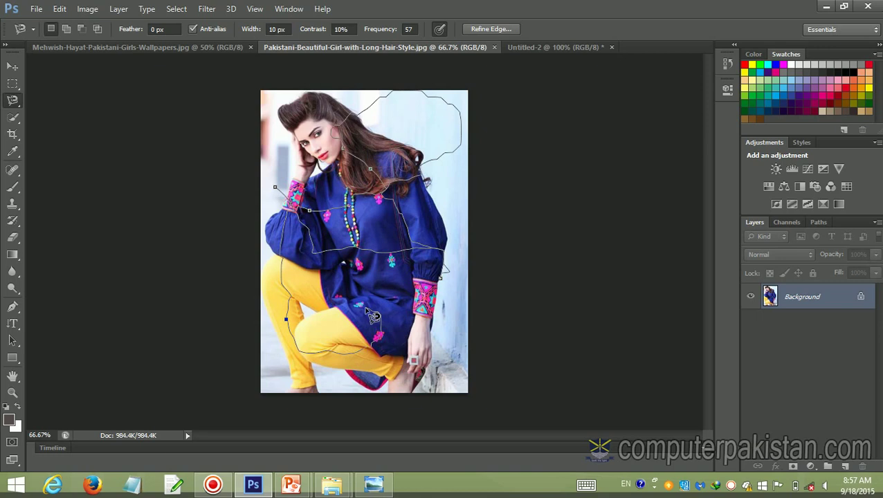
{"action": "key", "text": "Escape"}
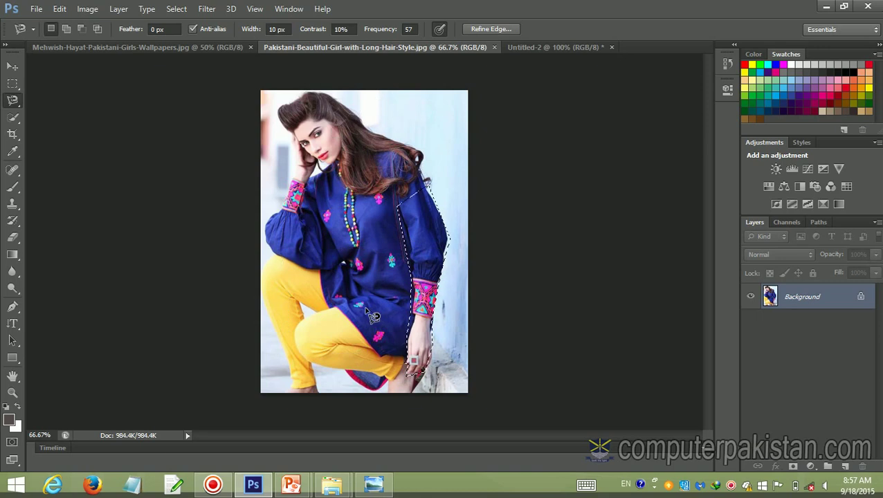
{"action": "left_click", "coordinate": [388, 293]}
{"action": "key", "text": "Return"}
{"action": "key", "text": "ctrl+d"}
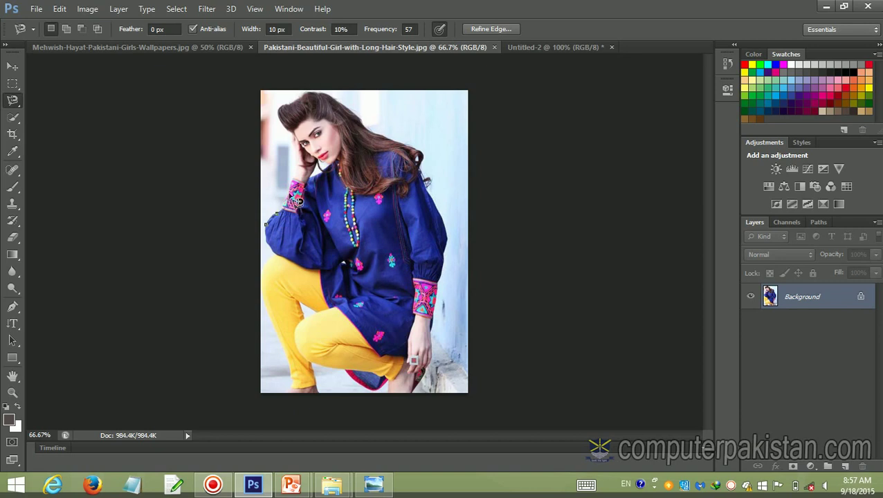
- Trace the woman's full outline with the Magnetic Lasso, starting from her hair
{"action": "left_click", "coordinate": [298, 135]}
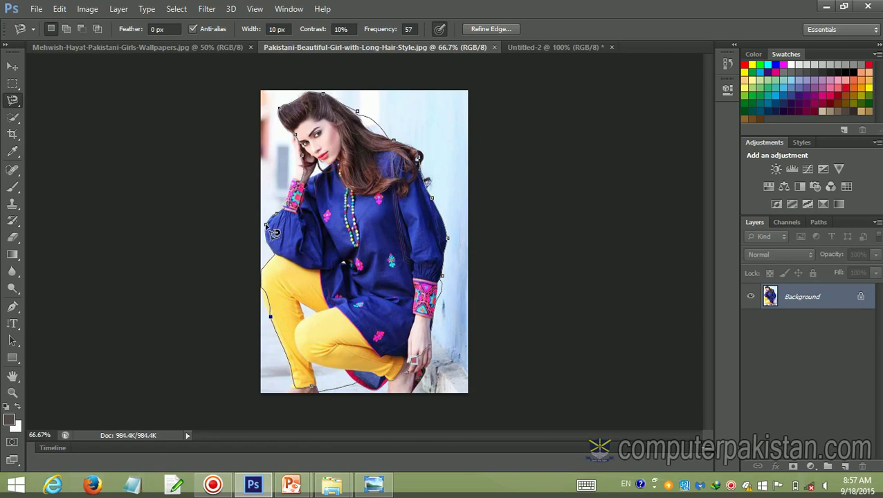
{"action": "left_click", "coordinate": [266, 226]}
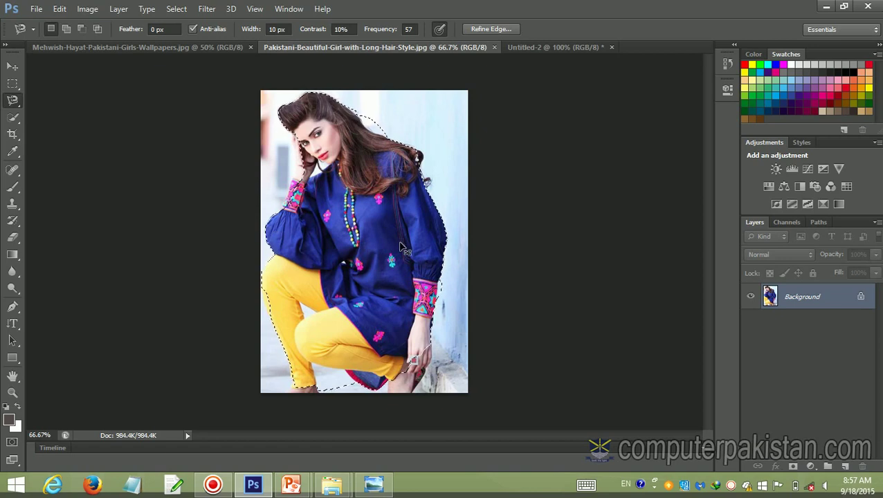
{"action": "left_click", "coordinate": [526, 47]}
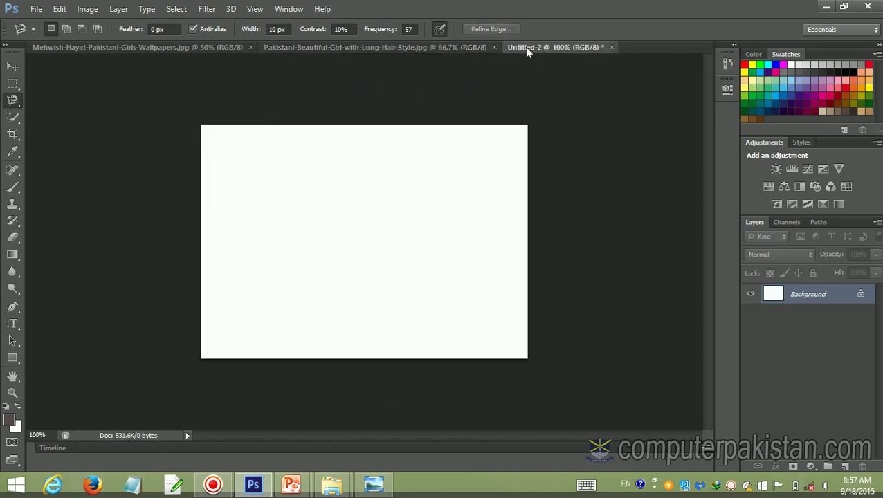
- Paste the cut-out woman into Untitled-2 as Layer 1
{"action": "key", "text": "ctrl+v"}
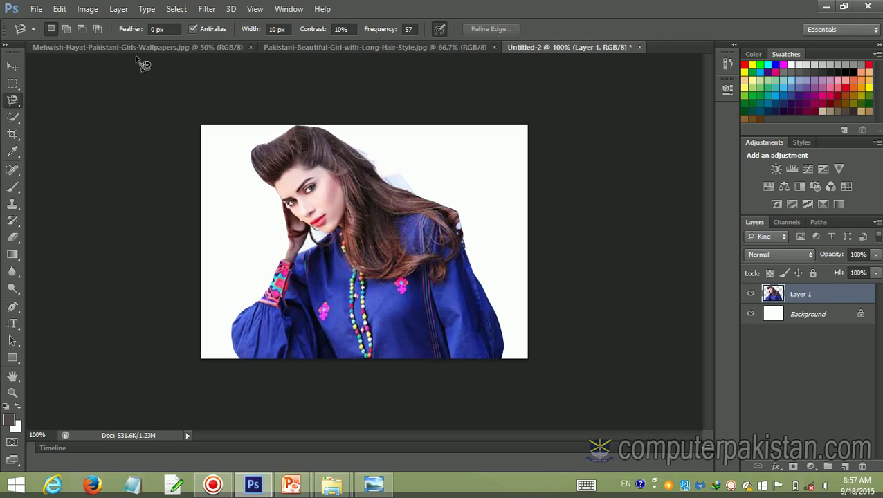
{"action": "left_click", "coordinate": [12, 256]}
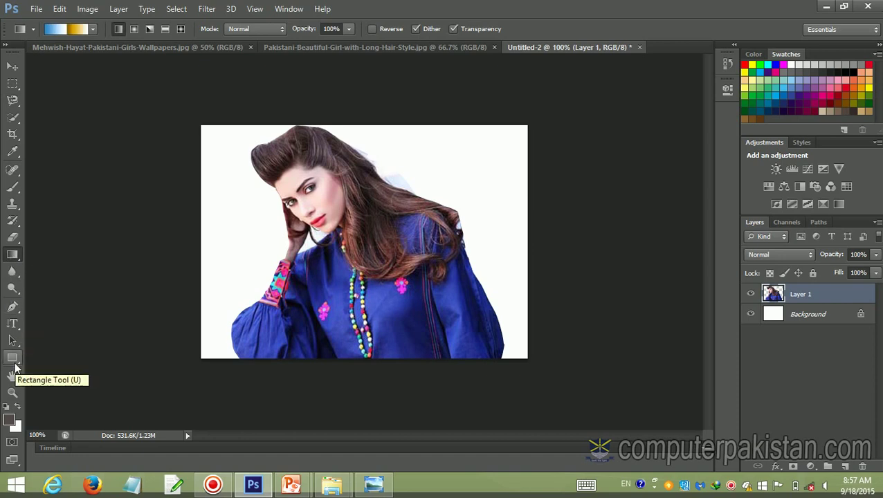
{"action": "left_click", "coordinate": [15, 361]}
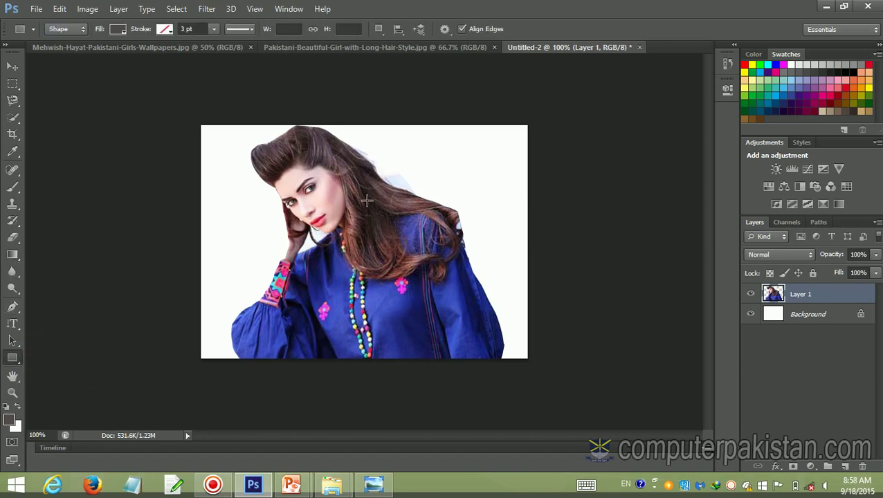
- Create a new document using the Default Photoshop Size preset (7×5 inches)
{"action": "left_click", "coordinate": [36, 9]}
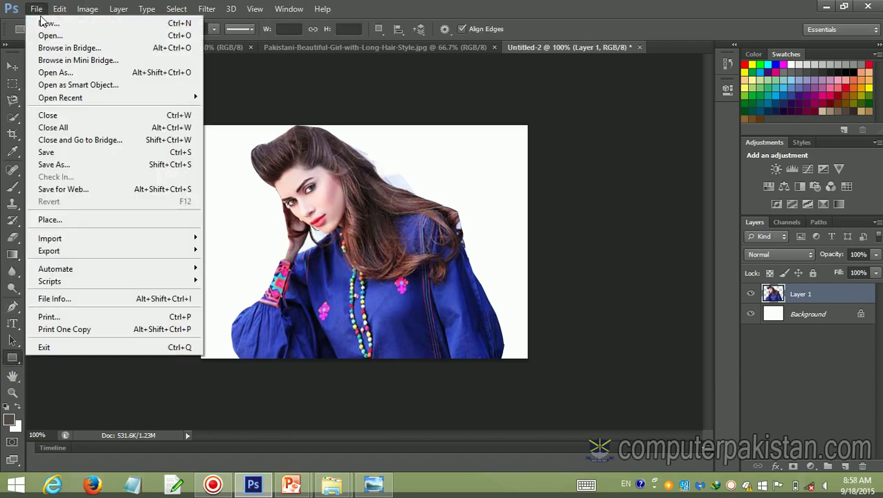
{"action": "left_click", "coordinate": [45, 25]}
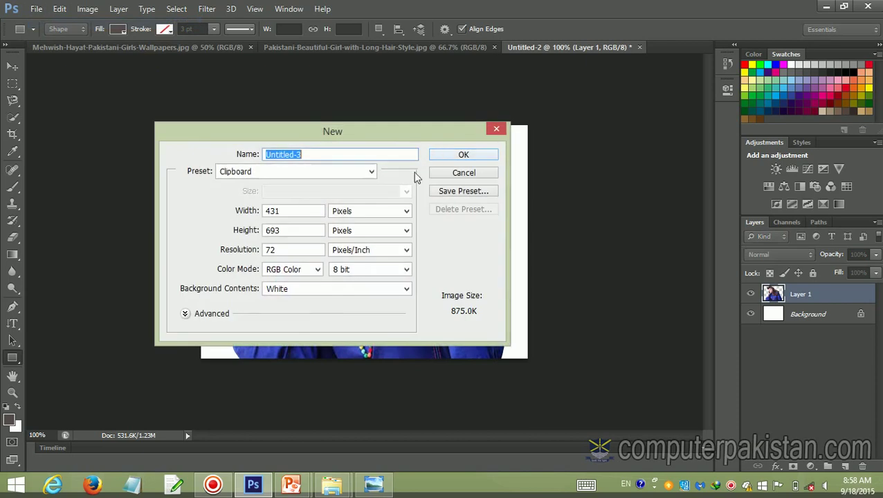
{"action": "left_click", "coordinate": [371, 174]}
{"action": "left_click", "coordinate": [318, 194]}
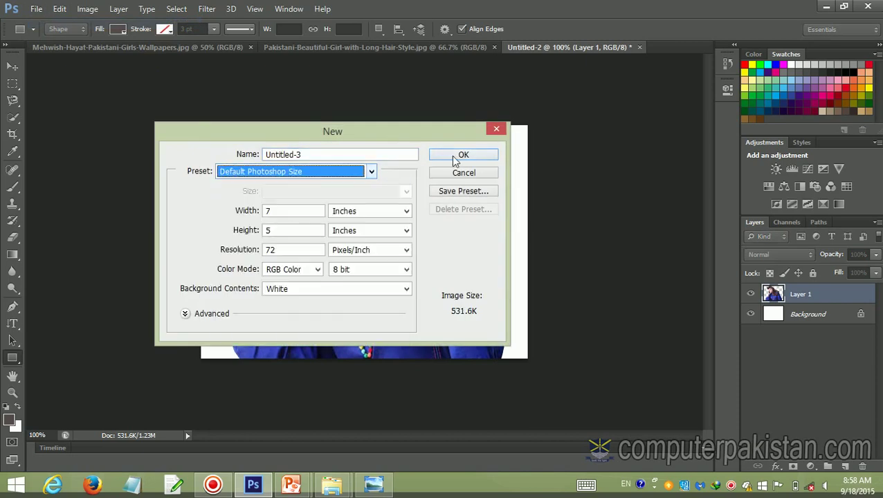
{"action": "left_click", "coordinate": [457, 159]}
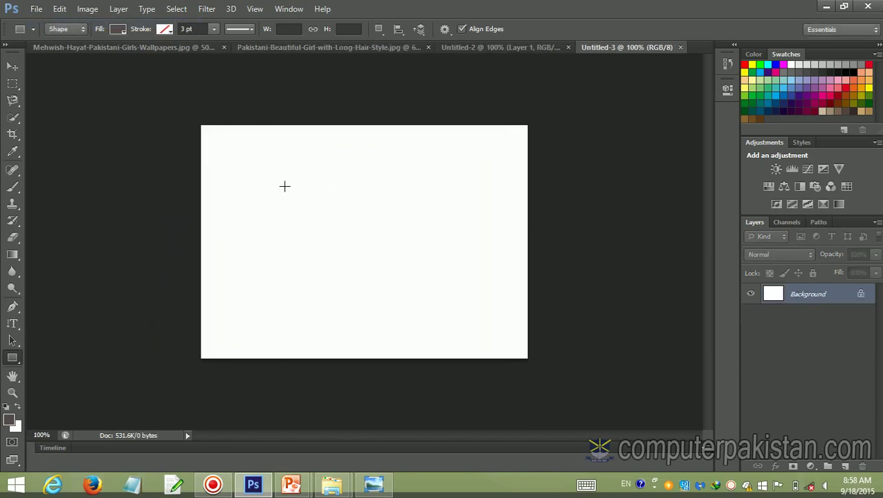
- Draw a 235 × 104 px dark green rectangle and undo the accidental extra rectangle
{"action": "mouse_move", "coordinate": [281, 184]}
{"action": "left_mouse_down"}
{"action": "mouse_move", "coordinate": [365, 242]}
{"action": "mouse_move", "coordinate": [434, 251]}
{"action": "left_mouse_up"}
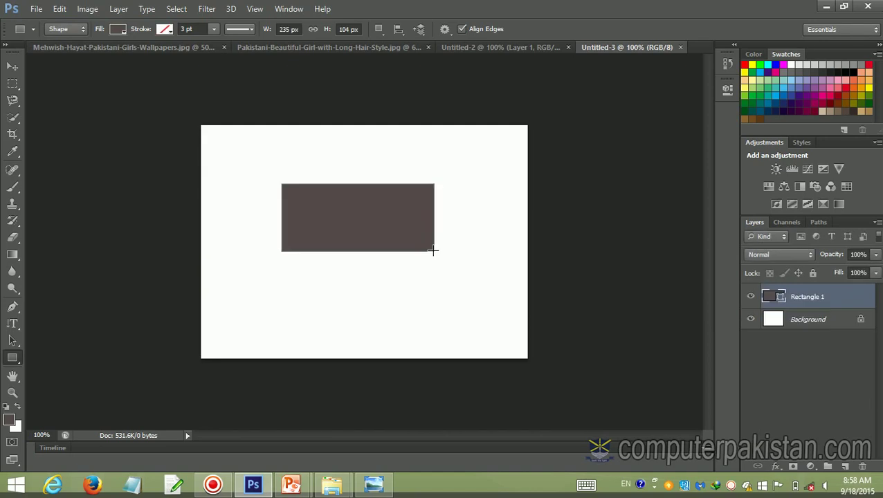
{"action": "left_click", "coordinate": [171, 32]}
{"action": "left_click", "coordinate": [120, 29]}
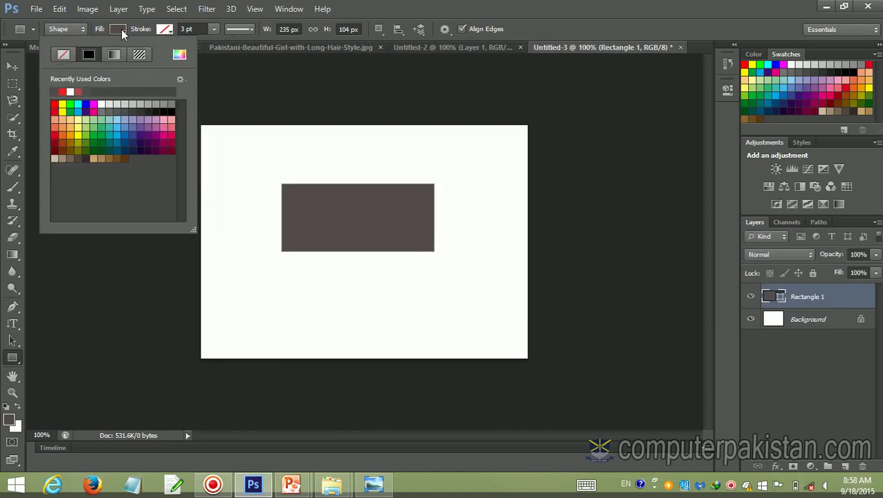
{"action": "left_click", "coordinate": [77, 120]}
{"action": "left_click", "coordinate": [100, 143]}
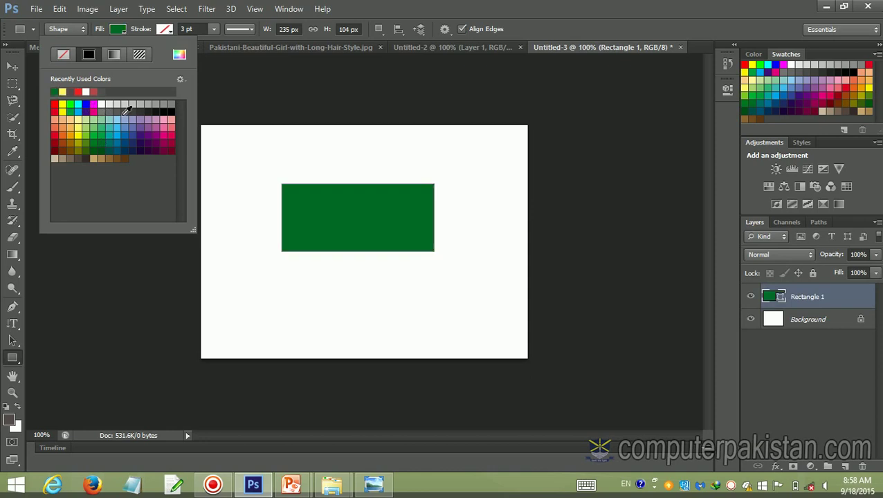
{"action": "left_click", "coordinate": [120, 114]}
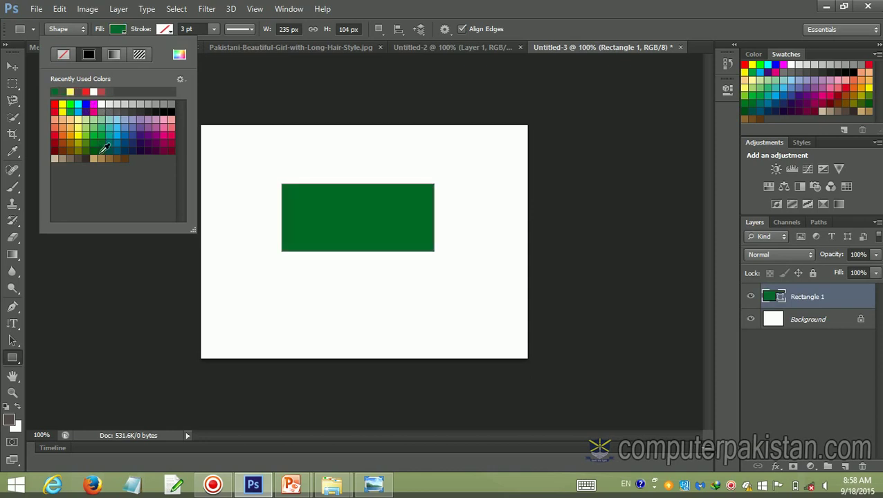
{"action": "left_click", "coordinate": [240, 93]}
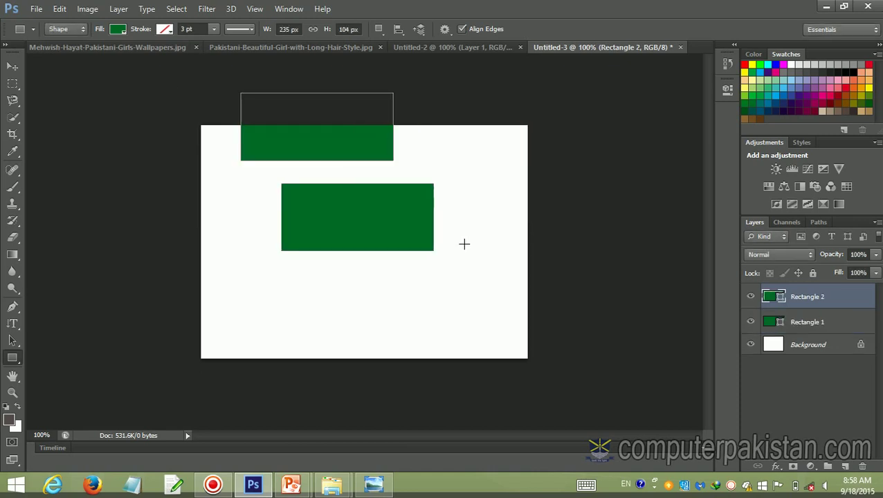
{"action": "left_click", "coordinate": [467, 198]}
{"action": "key", "text": "ctrl+z"}
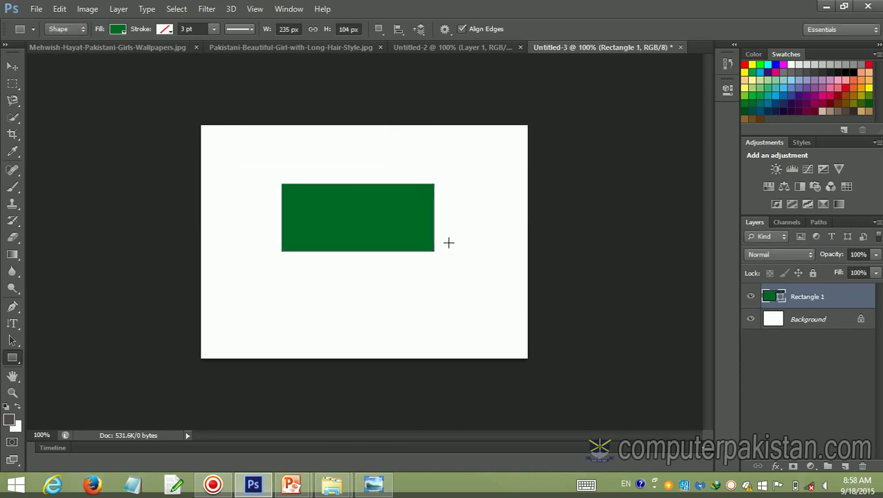
{"action": "left_click", "coordinate": [13, 101]}
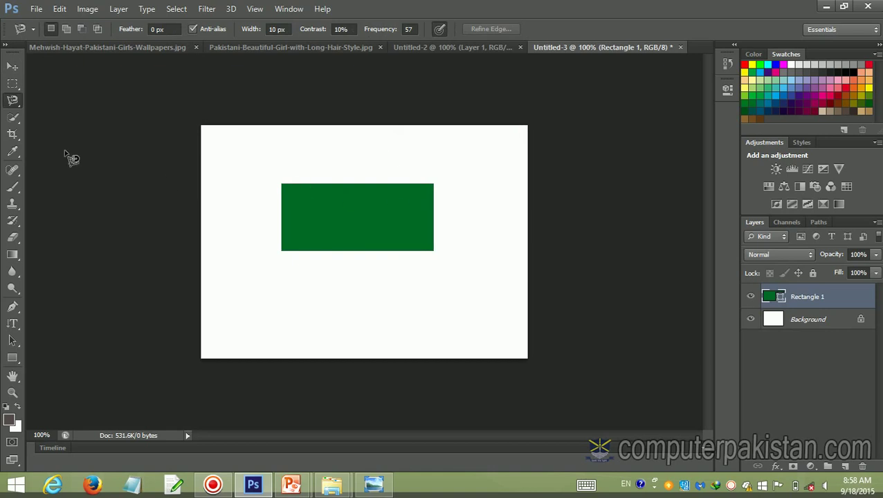
- Draw a red 165 × 118 px rectangle overlapping the green rectangle's lower-left corner
{"action": "left_click", "coordinate": [12, 359]}
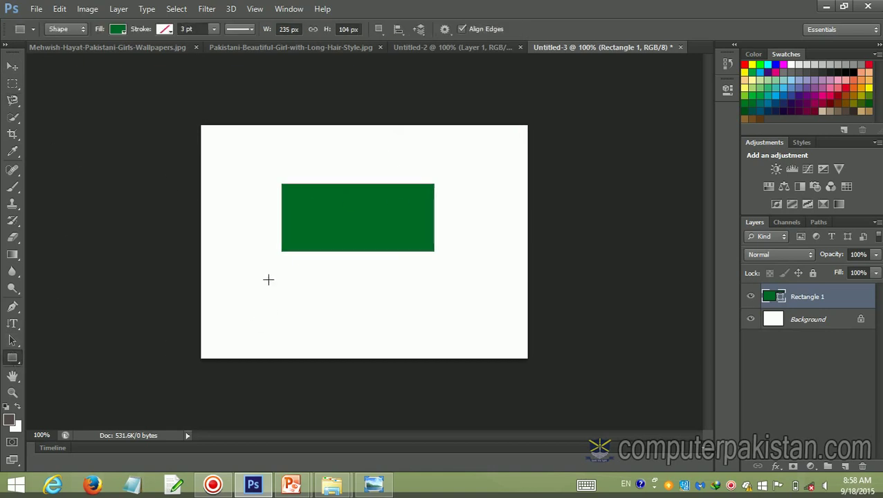
{"action": "left_click_drag", "start_coordinate": [255, 236], "coordinate": [337, 319]}
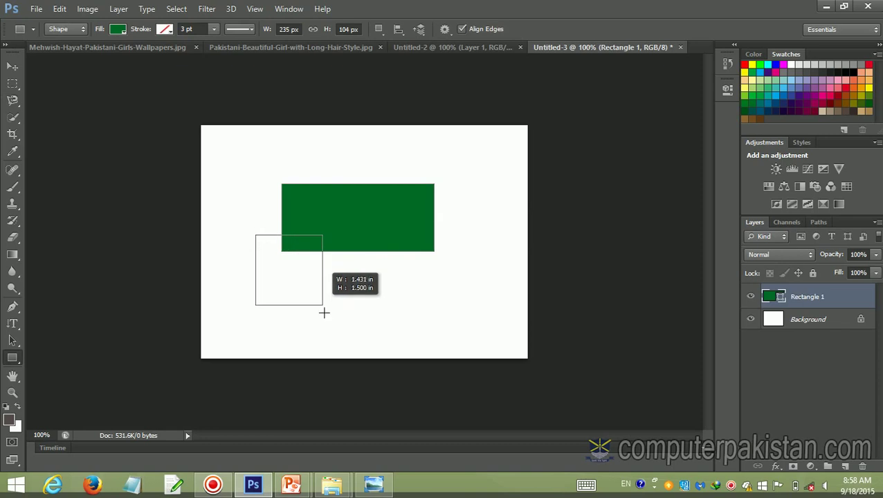
{"action": "left_click_drag", "start_coordinate": [337, 319], "coordinate": [363, 312]}
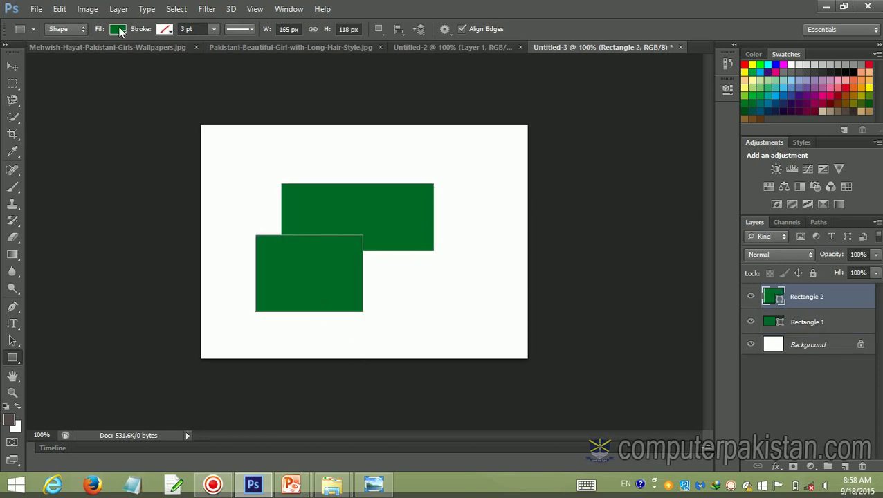
{"action": "left_click", "coordinate": [118, 29]}
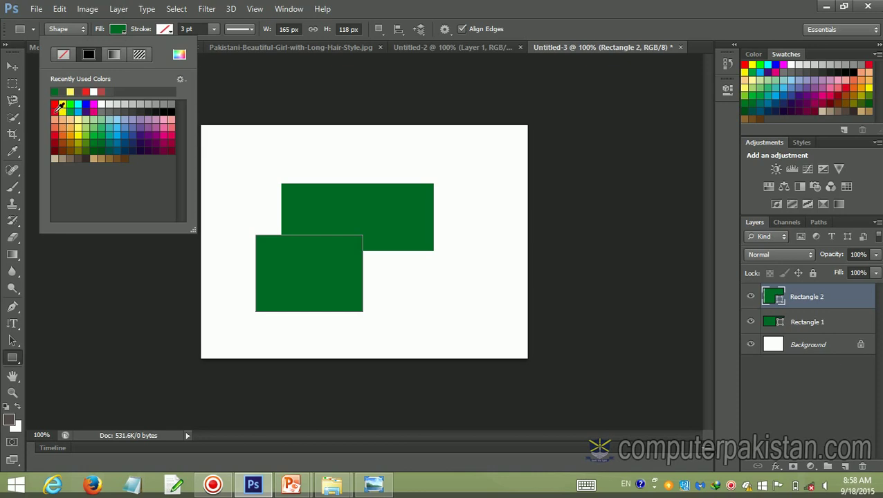
{"action": "left_click", "coordinate": [55, 104]}
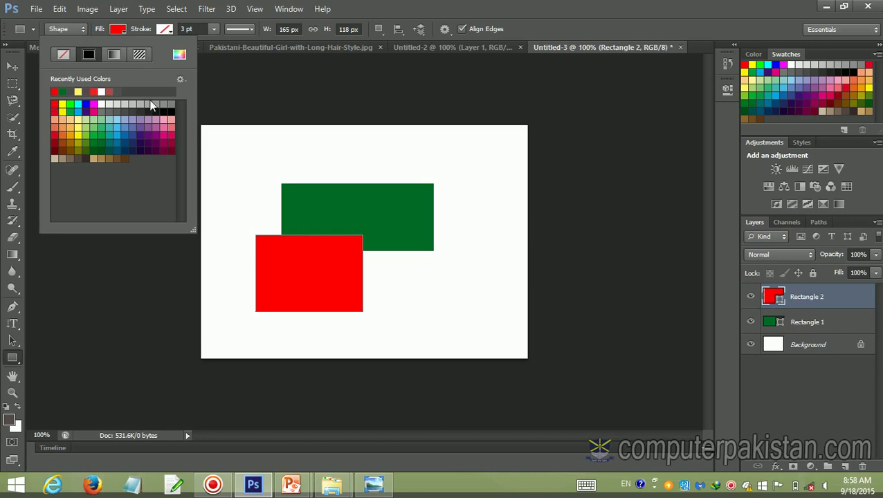
{"action": "left_click", "coordinate": [95, 298]}
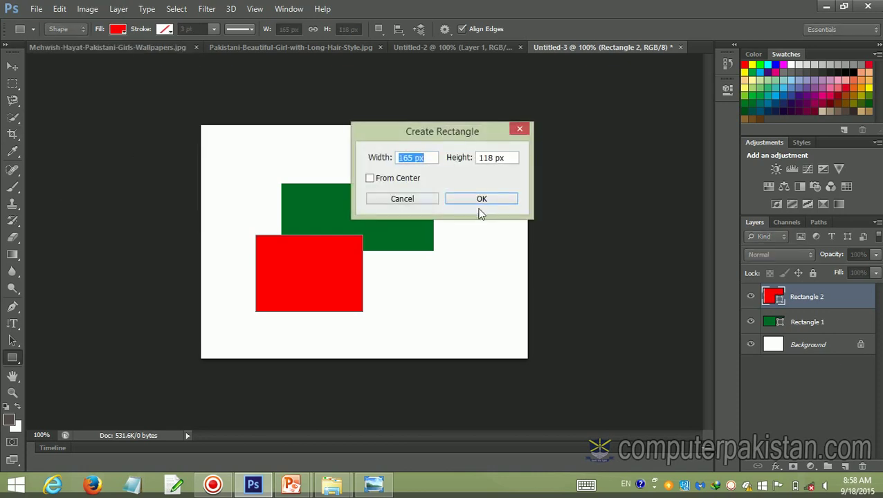
{"action": "left_click", "coordinate": [424, 200]}
- Trace the green rectangle with the Magnetic Lasso, redoing the outline after deselecting the first attempt
{"action": "left_click", "coordinate": [12, 102]}
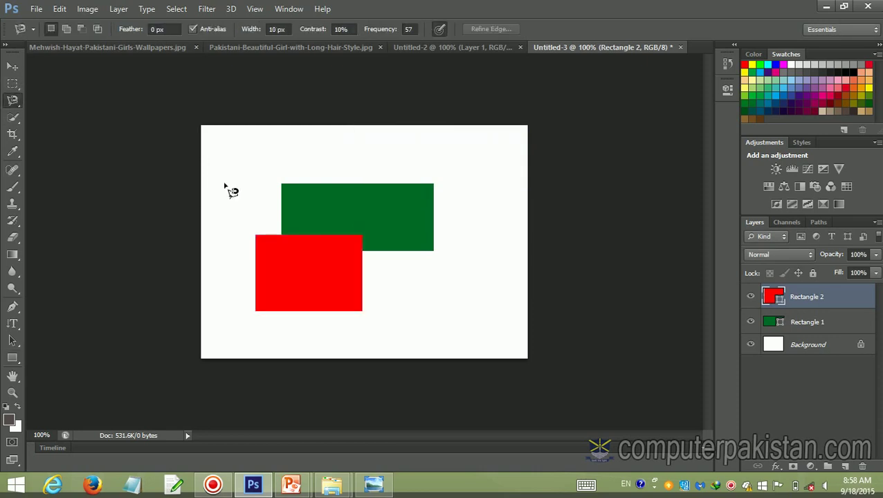
{"action": "left_click", "coordinate": [281, 233]}
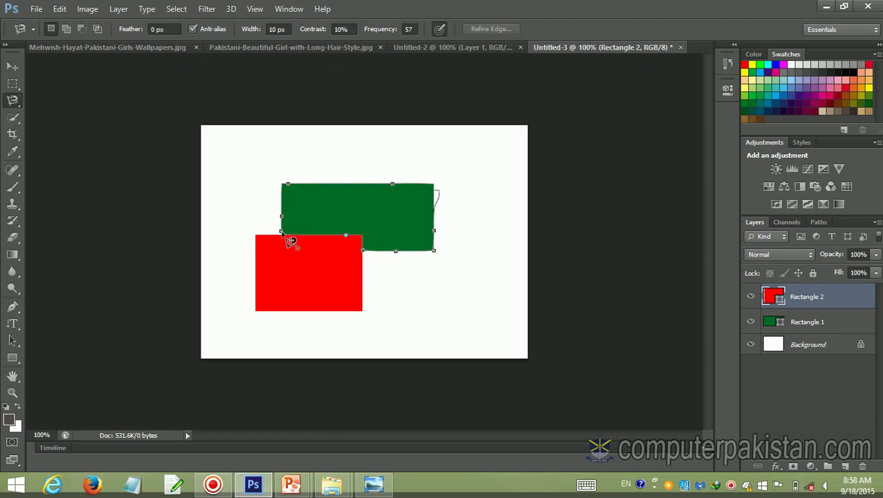
{"action": "left_click", "coordinate": [290, 241]}
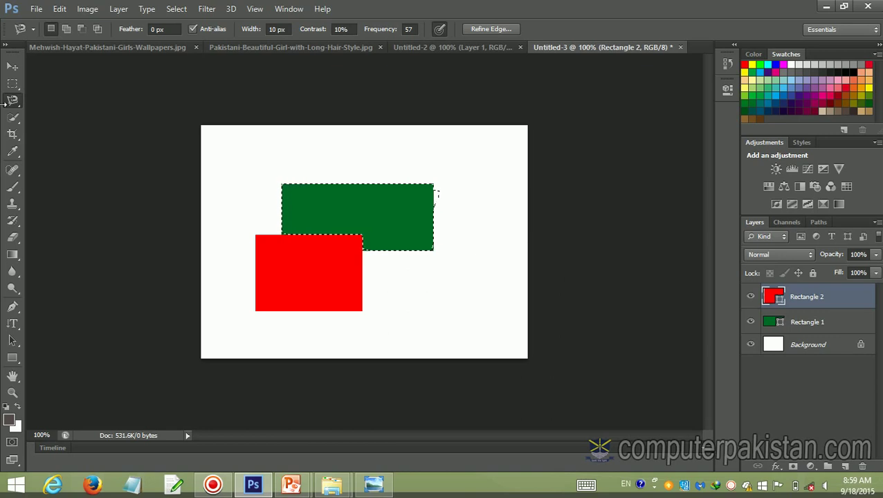
{"action": "left_click", "coordinate": [13, 84]}
{"action": "key", "text": "ctrl+d"}
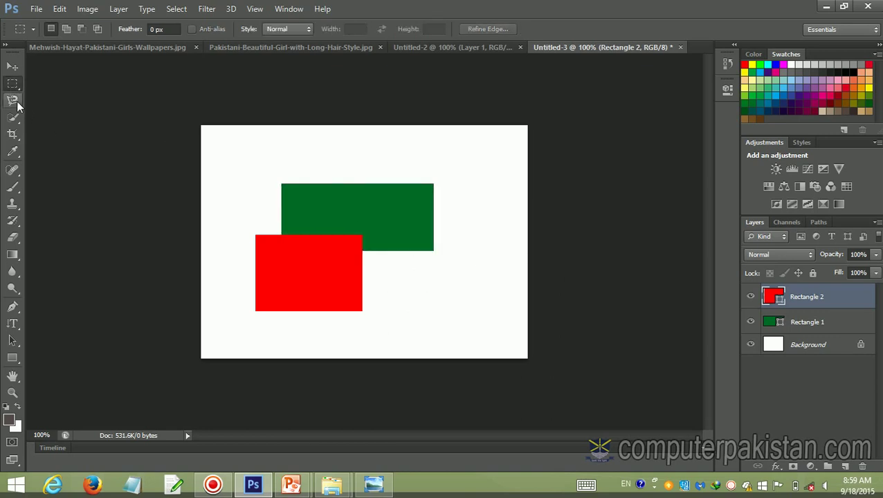
{"action": "left_click", "coordinate": [15, 102]}
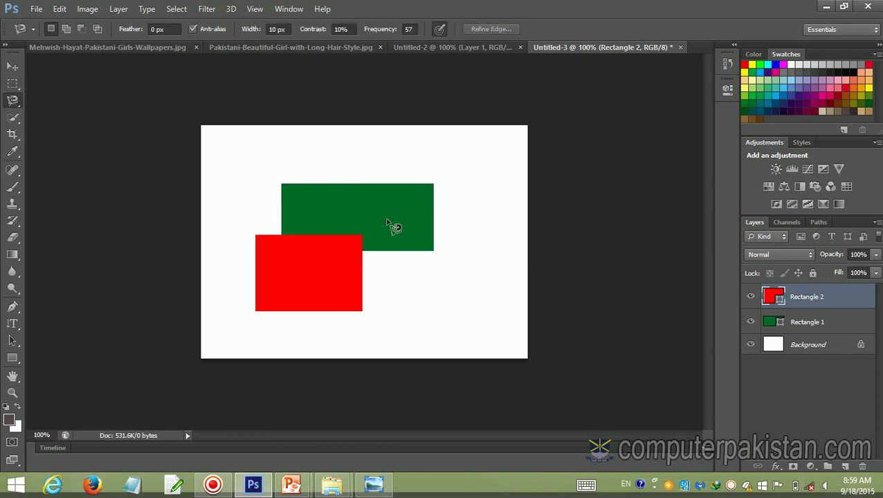
{"action": "left_click", "coordinate": [281, 234]}
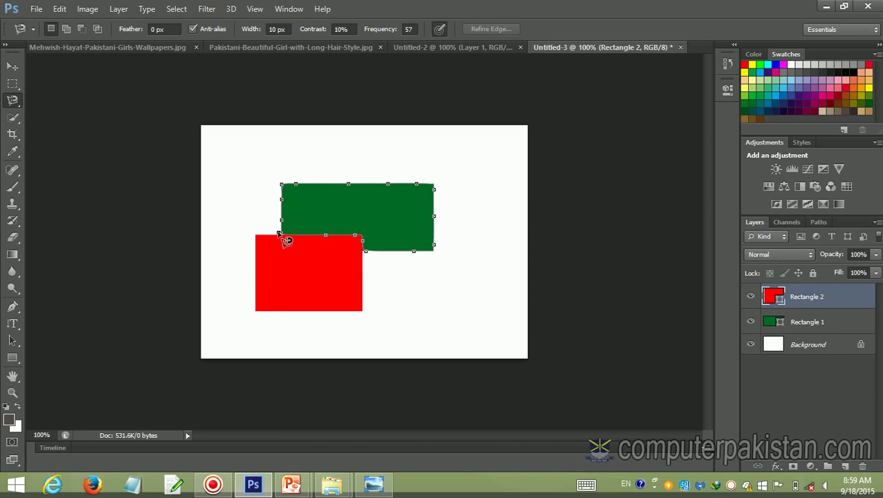
{"action": "left_click", "coordinate": [282, 237]}
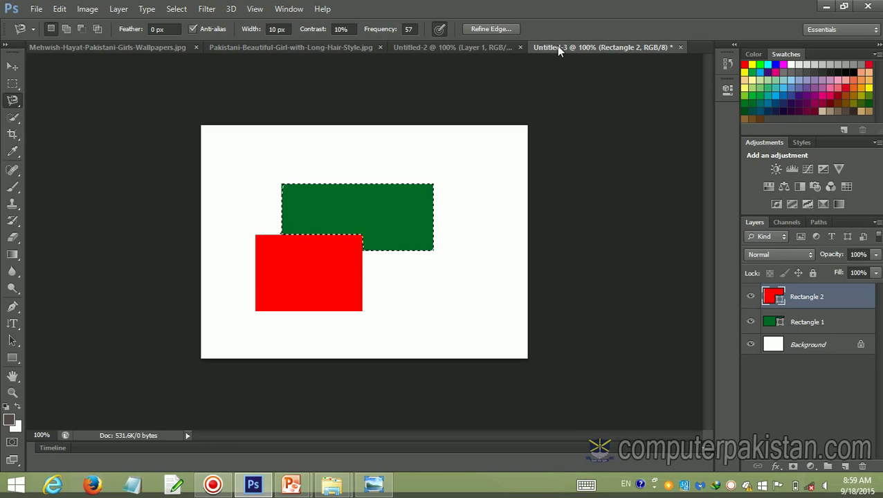
- Cycle through the Untitled-2 and Untitled-3 tabs, ending on Pakistani-Beautiful-Girl-with-Long-Hair-Style.jpg
{"action": "left_click", "coordinate": [494, 55]}
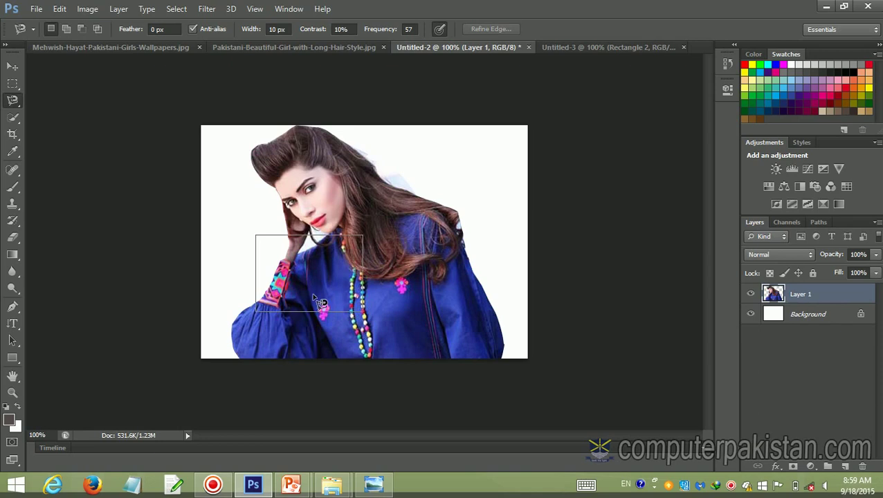
{"action": "left_click", "coordinate": [584, 47]}
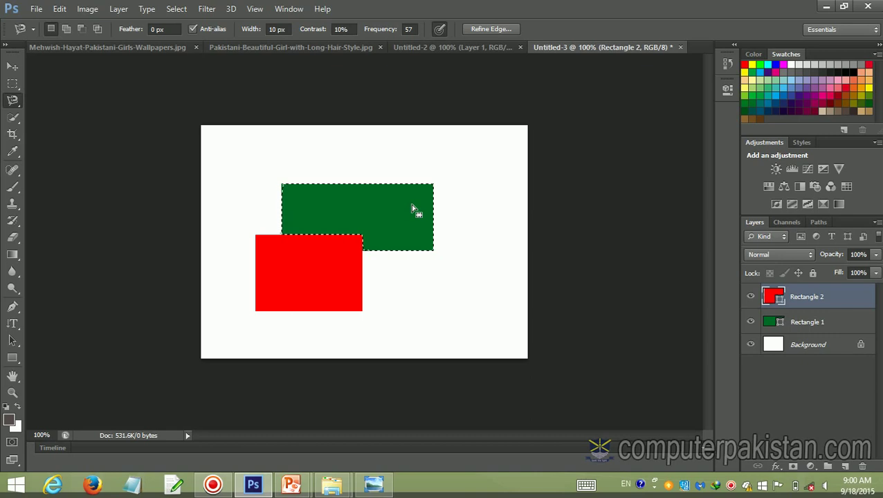
{"action": "left_click", "coordinate": [292, 47]}
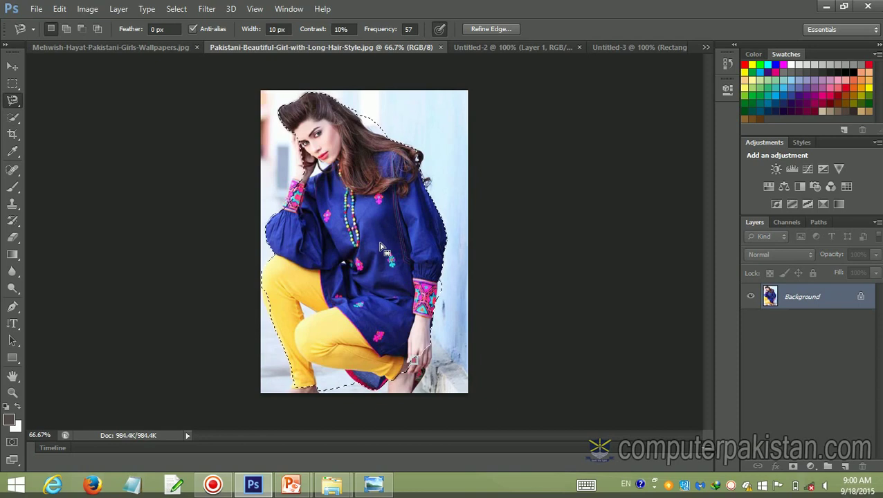
- Open Sanam-Baloch-Pakistani-Girls-Wallpapers.jpg, the smiling woman in a pale dress, from the Models folder
{"action": "left_click", "coordinate": [36, 9]}
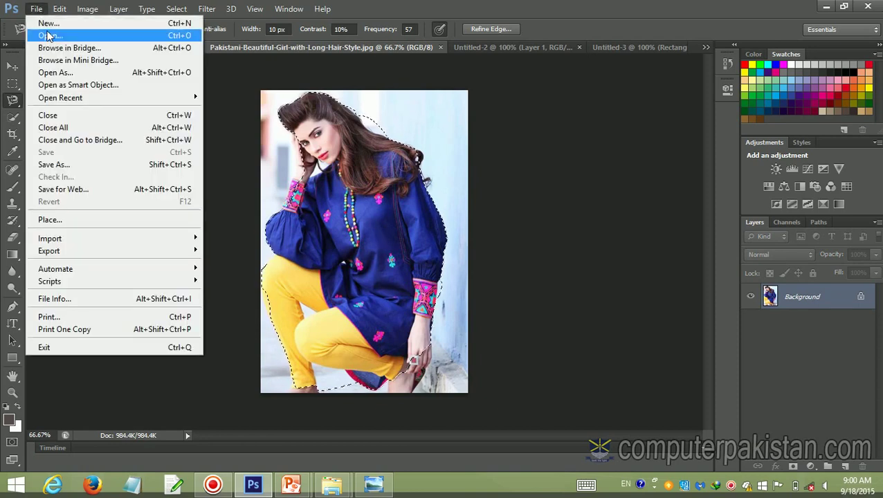
{"action": "left_click", "coordinate": [49, 36]}
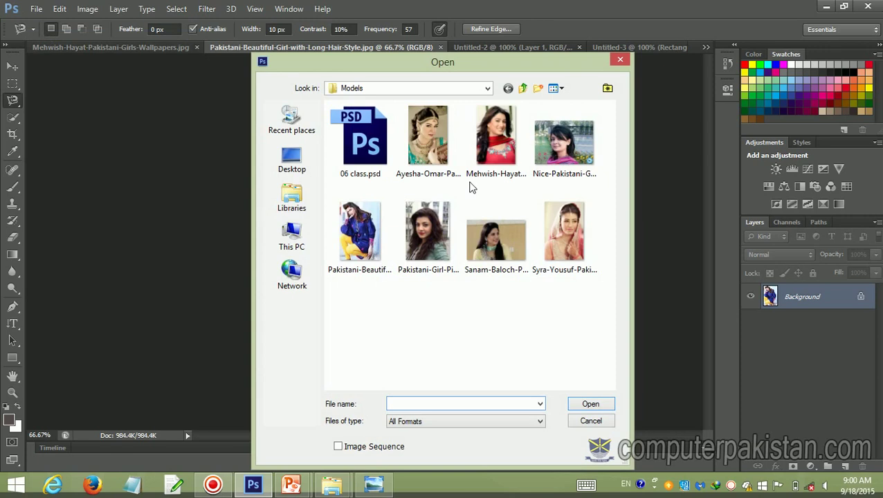
{"action": "left_click", "coordinate": [480, 242]}
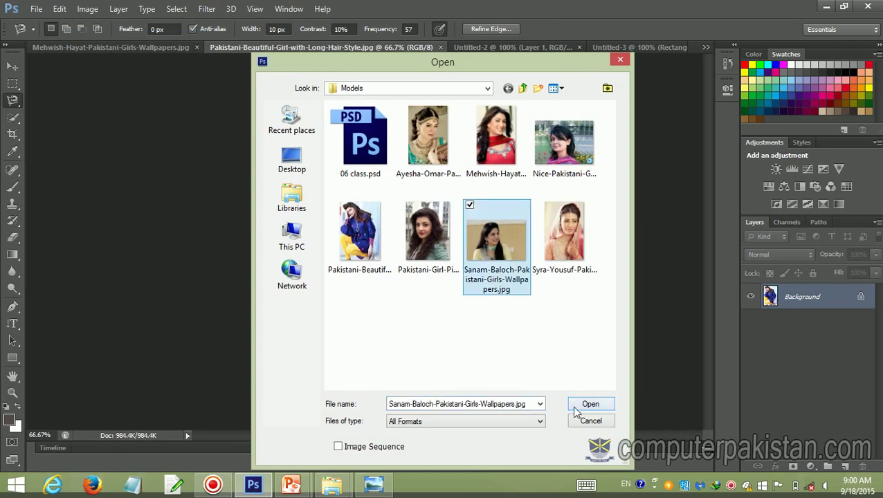
{"action": "left_click", "coordinate": [581, 406]}
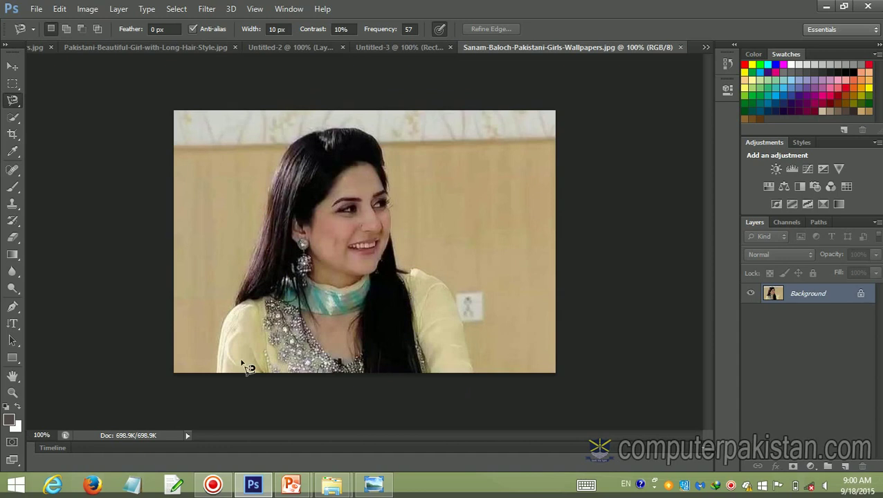
{"action": "left_click", "coordinate": [216, 370]}
- Cancel the unfinished lasso outline and set the portrait's zoom to 200%
{"action": "key", "text": "Escape"}
{"action": "left_click", "coordinate": [47, 434]}
{"action": "type", "text": "200"}
{"action": "key", "text": "Return"}
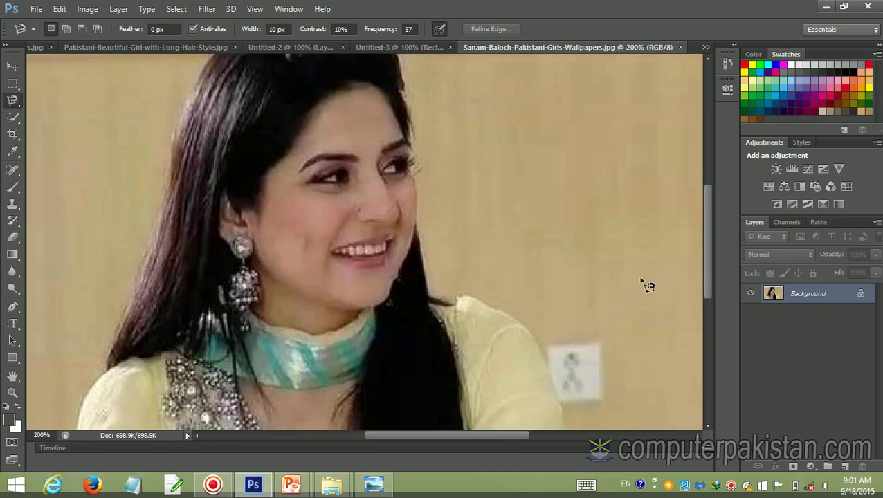
- Pan the view to the portrait's lower edge and reselect the Magnetic Lasso
{"action": "left_click", "coordinate": [12, 375]}
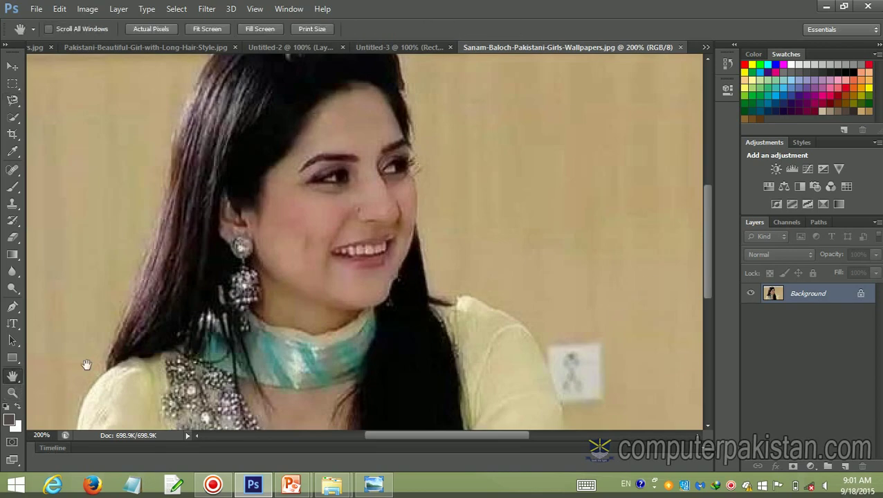
{"action": "mouse_move", "coordinate": [86, 367]}
{"action": "left_mouse_down"}
{"action": "mouse_move", "coordinate": [97, 258]}
{"action": "mouse_move", "coordinate": [97, 267]}
{"action": "left_mouse_up"}
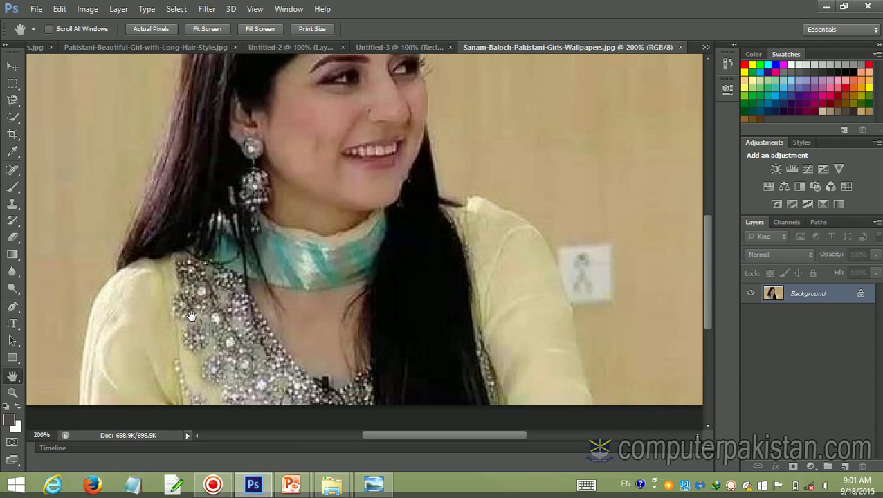
{"action": "scroll", "coordinate": [191, 316], "scroll_direction": "up", "scroll_amount": 3}
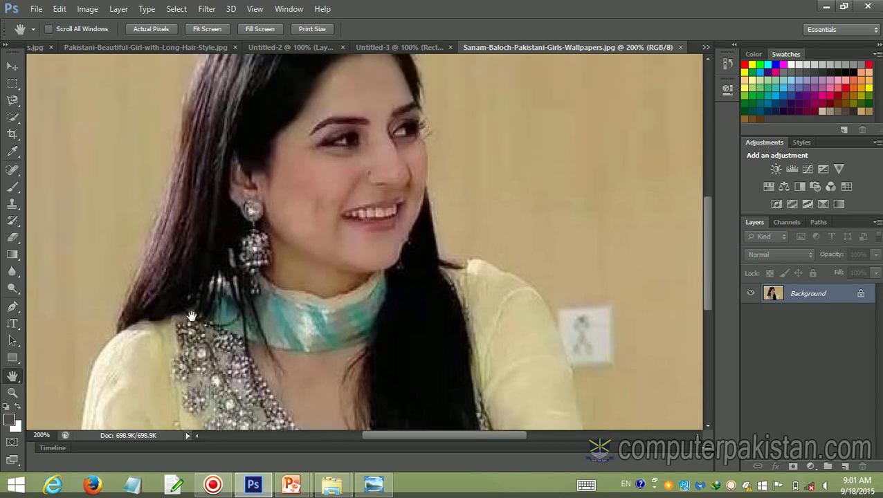
{"action": "scroll", "coordinate": [191, 316], "scroll_direction": "up", "scroll_amount": 2}
{"action": "scroll", "coordinate": [191, 316], "scroll_direction": "up", "scroll_amount": 1}
{"action": "scroll", "coordinate": [191, 316], "scroll_direction": "up", "scroll_amount": 2}
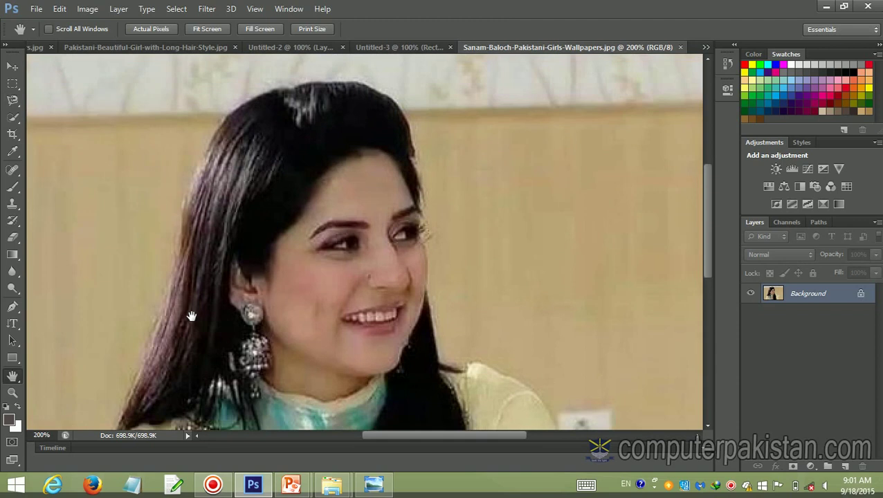
{"action": "scroll", "coordinate": [191, 316], "scroll_direction": "down", "scroll_amount": 2}
{"action": "scroll", "coordinate": [191, 316], "scroll_direction": "down", "scroll_amount": 3}
{"action": "scroll", "coordinate": [188, 316], "scroll_direction": "down", "scroll_amount": 3}
{"action": "scroll", "coordinate": [184, 317], "scroll_direction": "down", "scroll_amount": 1}
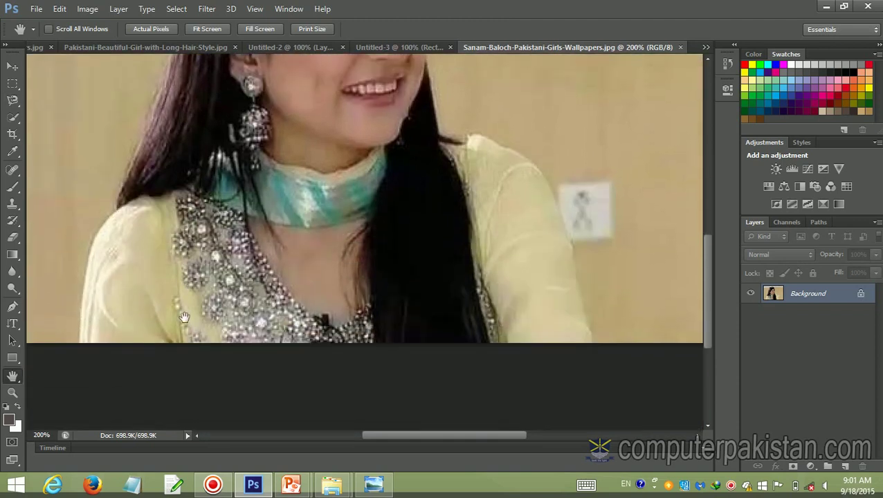
{"action": "left_click", "coordinate": [13, 100]}
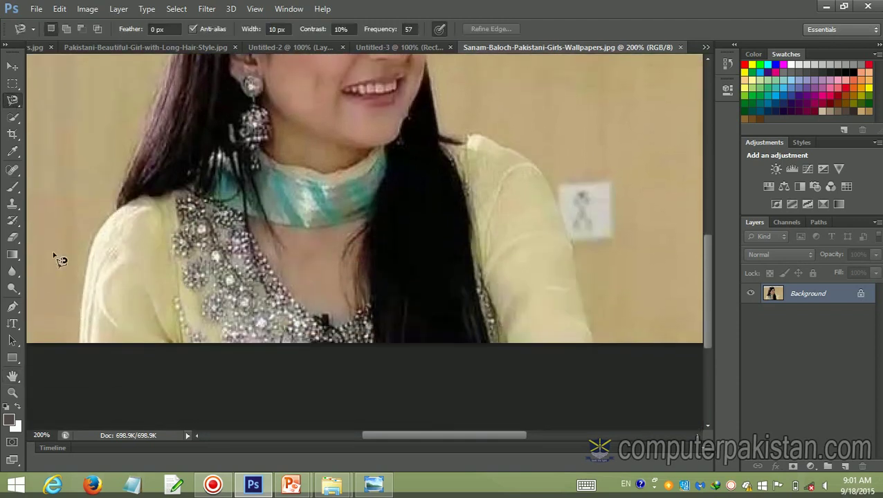
- Start a Magnetic Lasso outline at bottom-left and trace up her shoulder and hair
{"action": "left_click", "coordinate": [79, 342]}
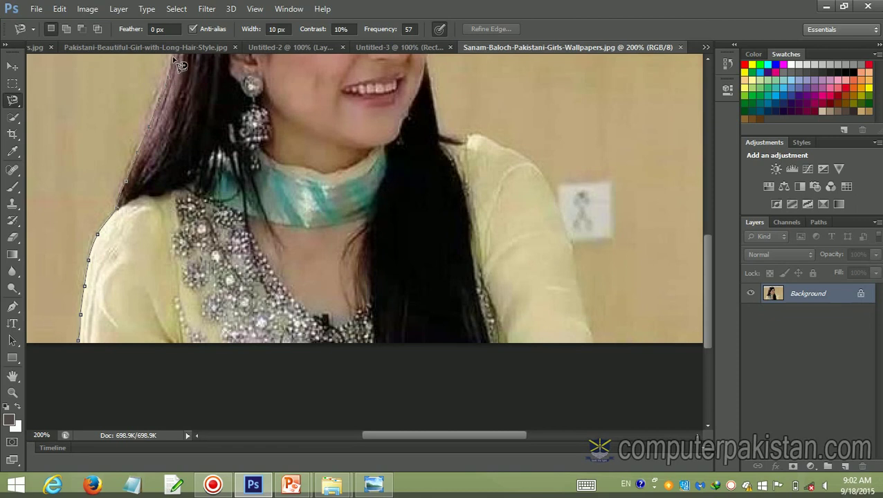
{"action": "scroll", "coordinate": [182, 81], "scroll_direction": "up", "scroll_amount": 2}
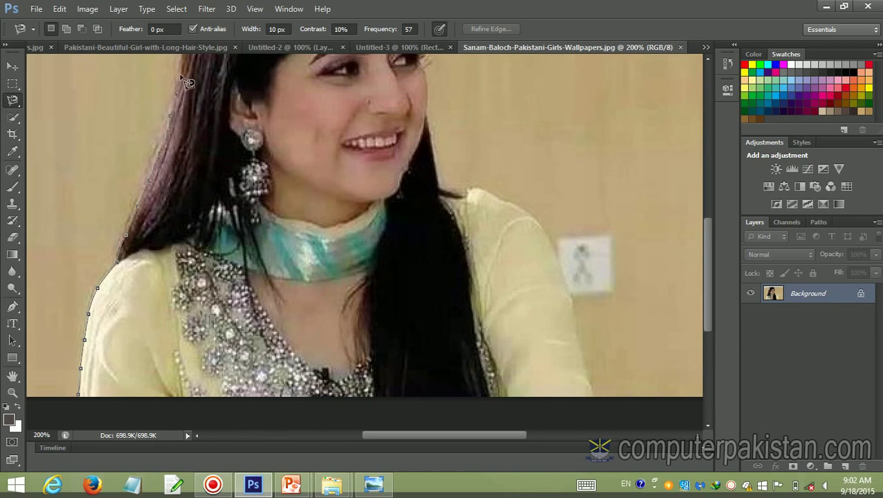
{"action": "scroll", "coordinate": [190, 62], "scroll_direction": "up", "scroll_amount": 2}
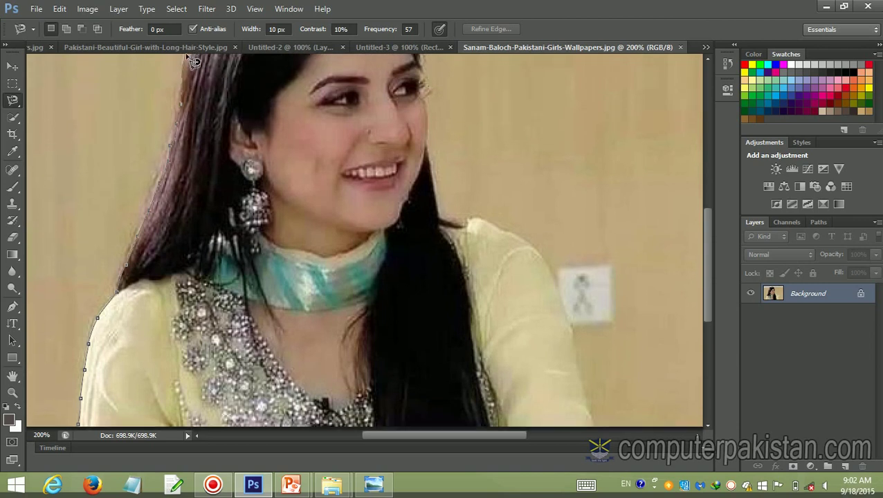
{"action": "scroll", "coordinate": [193, 58], "scroll_direction": "up", "scroll_amount": 1}
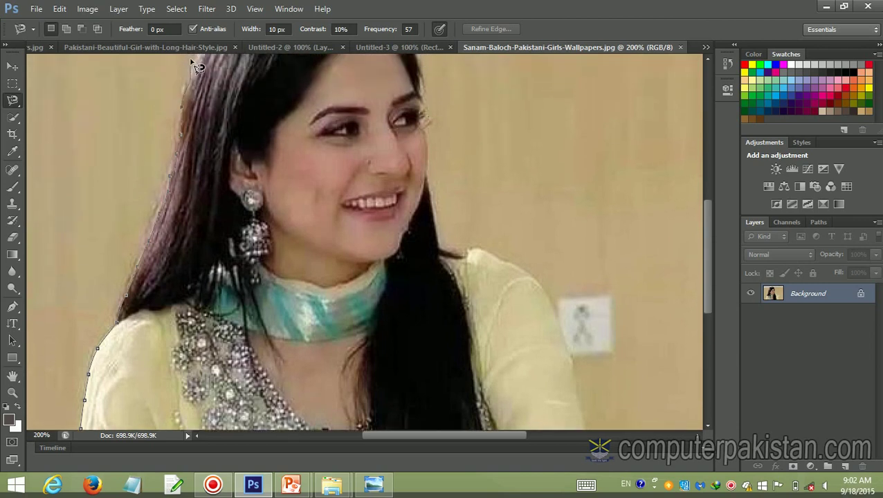
{"action": "scroll", "coordinate": [198, 66], "scroll_direction": "up", "scroll_amount": 1}
{"action": "scroll", "coordinate": [200, 63], "scroll_direction": "up", "scroll_amount": 1}
{"action": "scroll", "coordinate": [206, 61], "scroll_direction": "up", "scroll_amount": 1}
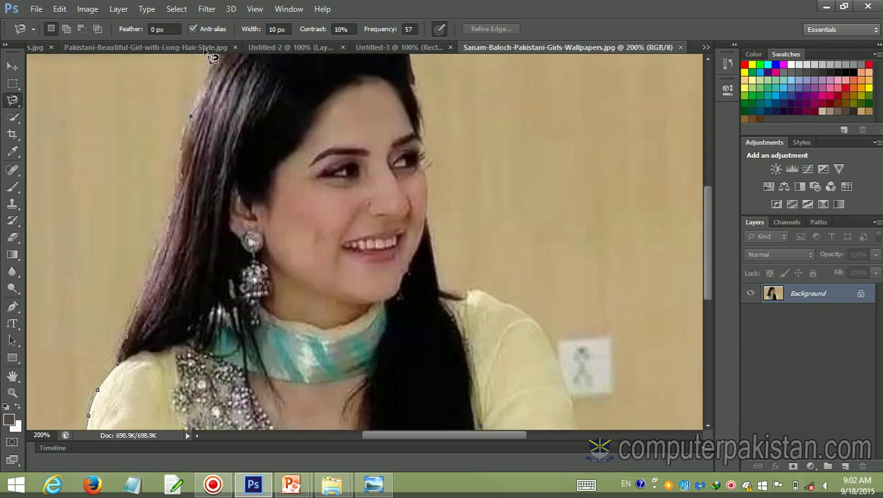
{"action": "scroll", "coordinate": [211, 57], "scroll_direction": "up", "scroll_amount": 1}
{"action": "scroll", "coordinate": [209, 76], "scroll_direction": "up", "scroll_amount": 1}
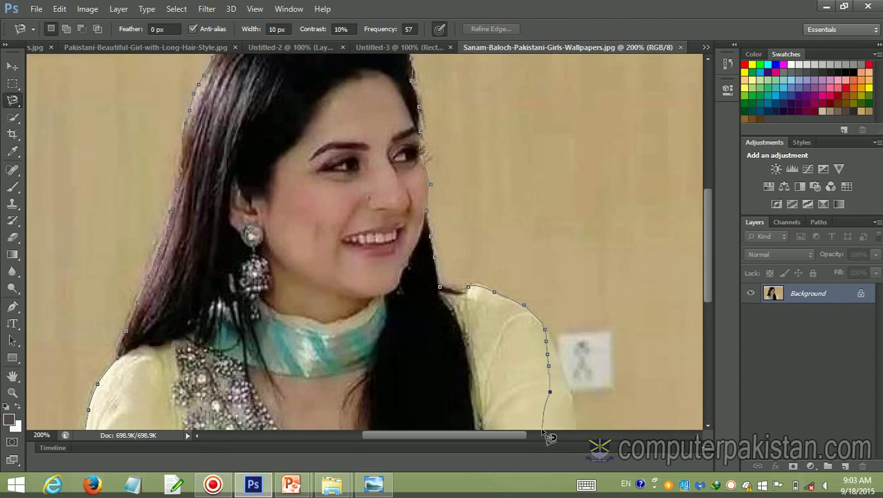
- Delete misplaced shoulder points and close the outline around her head and shoulders
{"action": "key", "text": "BackSpace"}
{"action": "key", "text": "BackSpace"}
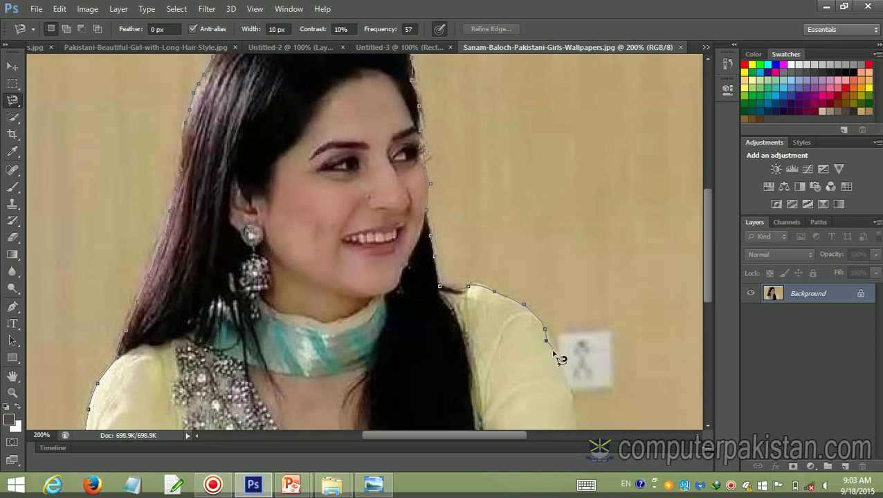
{"action": "key", "text": "BackSpace"}
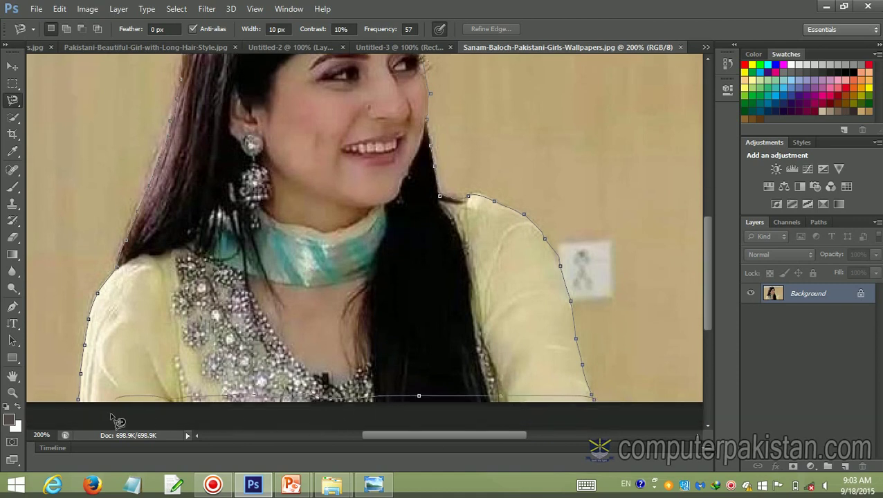
{"action": "left_click", "coordinate": [78, 404]}
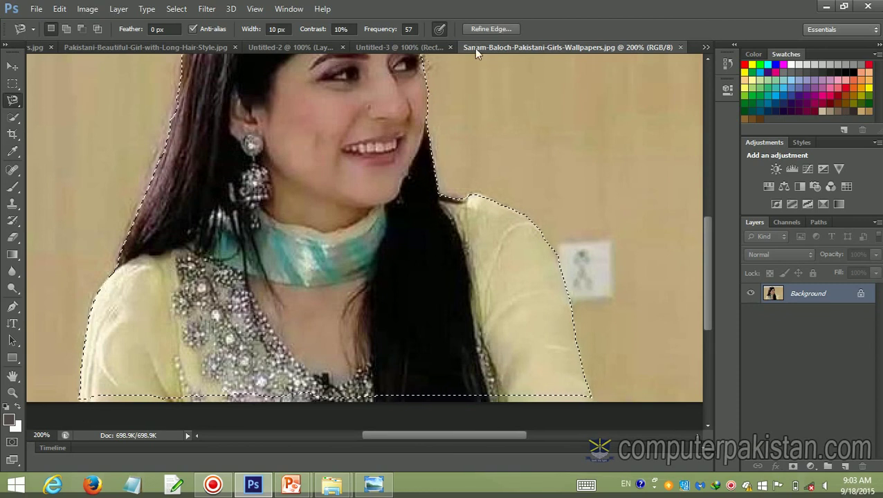
{"action": "left_click", "coordinate": [430, 47]}
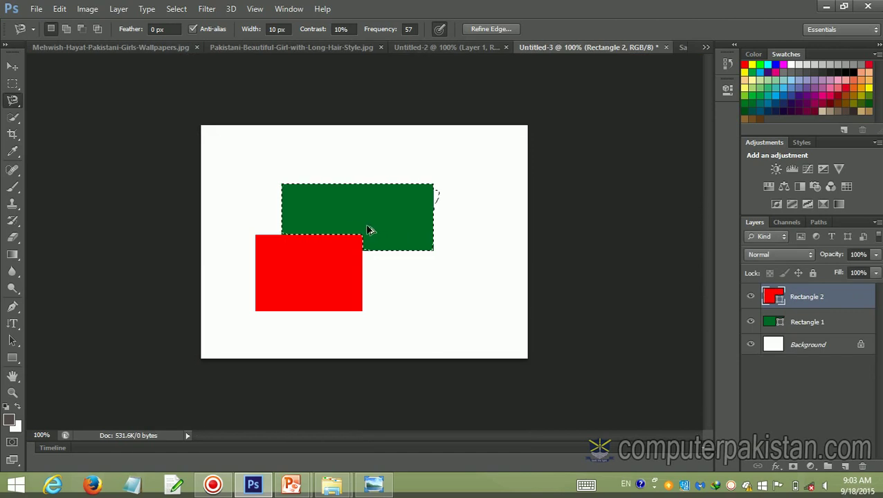
- Undo the rectangles in Untitled-3 and nudge the pasted cut-out woman slightly higher
{"action": "key", "text": "ctrl+alt+z"}
{"action": "key", "text": "ctrl+alt+z"}
{"action": "key", "text": "ctrl+alt+z"}
{"action": "key", "text": "ctrl+alt+z"}
{"action": "key", "text": "ctrl+alt+z"}
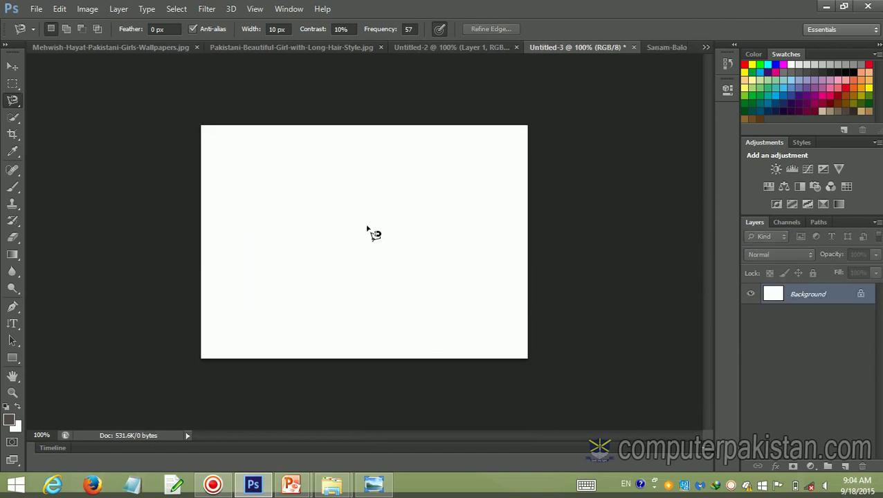
{"action": "key", "text": "ctrl+alt+z"}
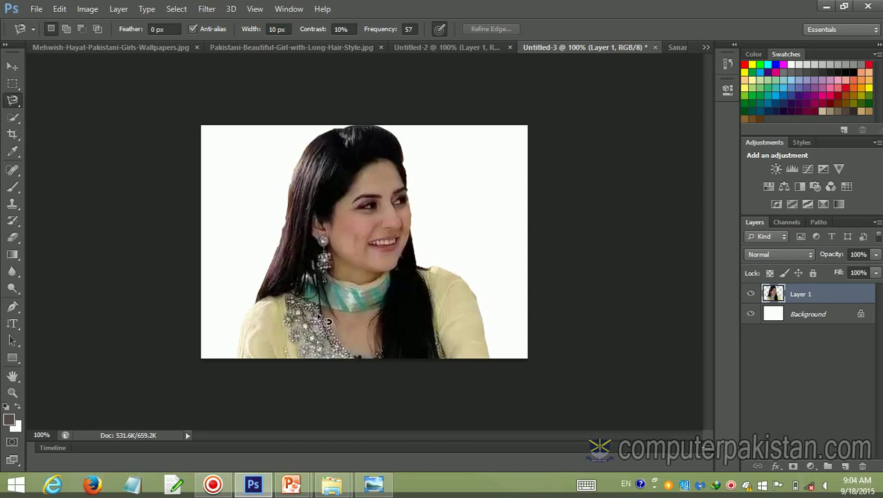
{"action": "left_click", "coordinate": [13, 67]}
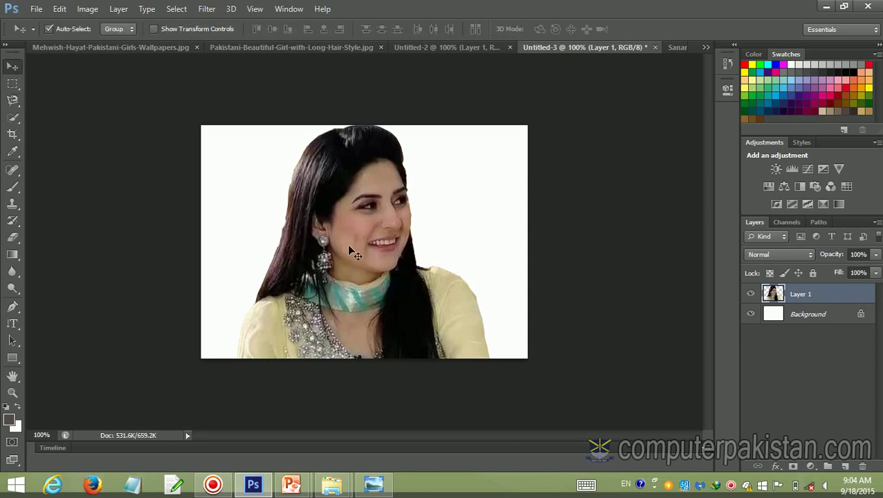
{"action": "mouse_move", "coordinate": [349, 241]}
{"action": "left_mouse_down"}
{"action": "mouse_move", "coordinate": [349, 233]}
{"action": "mouse_move", "coordinate": [341, 266]}
{"action": "left_mouse_up"}
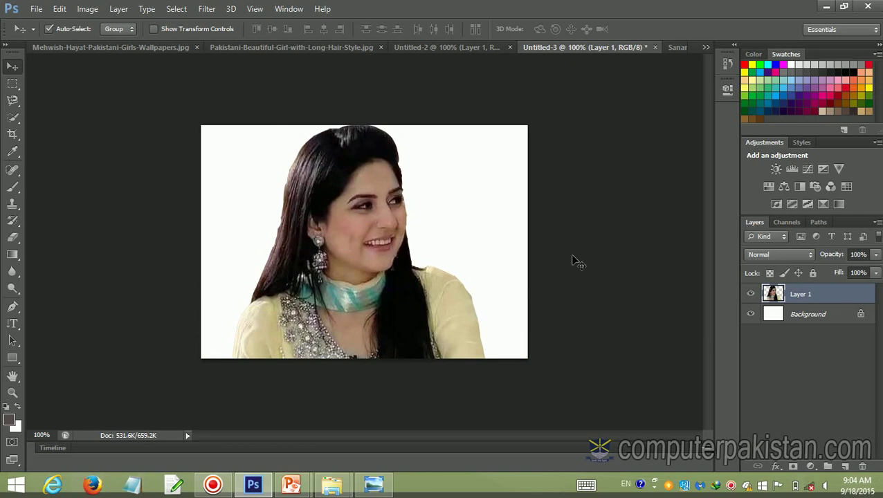
{"action": "left_click", "coordinate": [429, 50]}
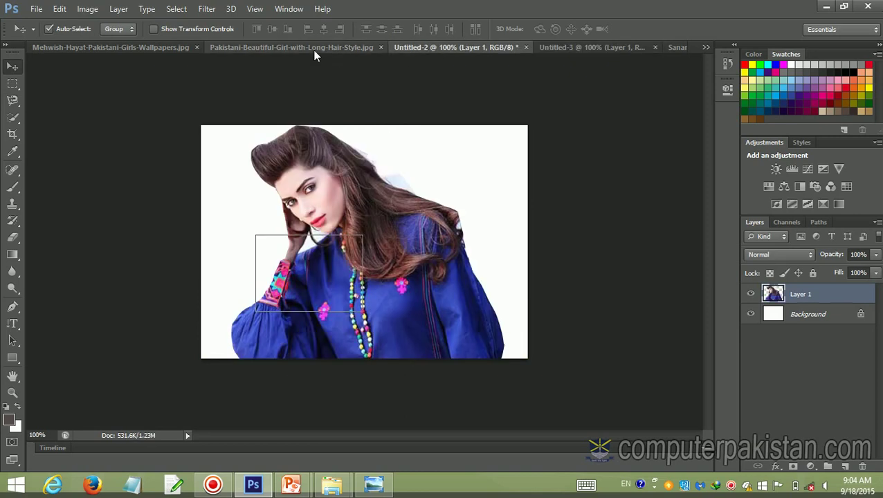
- Zoom out on the Sanam-Baloch photo and deselect the woman's outline
{"action": "left_click", "coordinate": [315, 50]}
{"action": "left_click", "coordinate": [151, 49]}
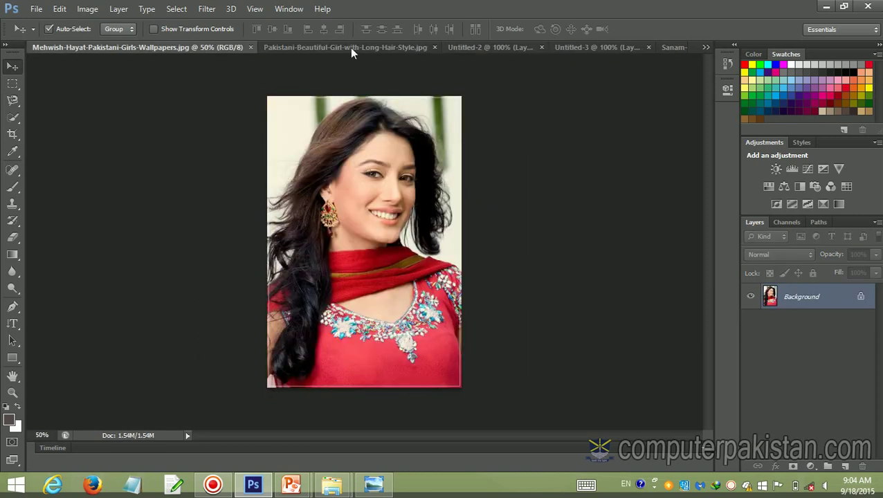
{"action": "left_click", "coordinate": [510, 46]}
{"action": "left_click", "coordinate": [569, 46]}
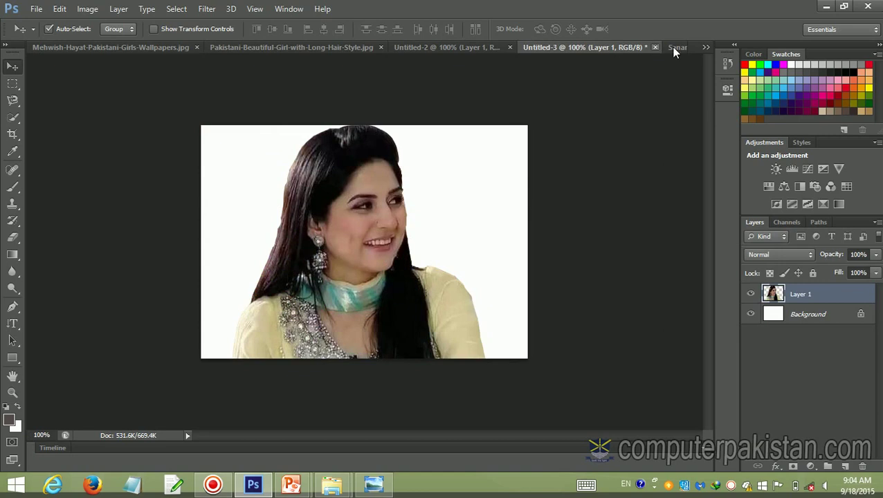
{"action": "left_click", "coordinate": [677, 47]}
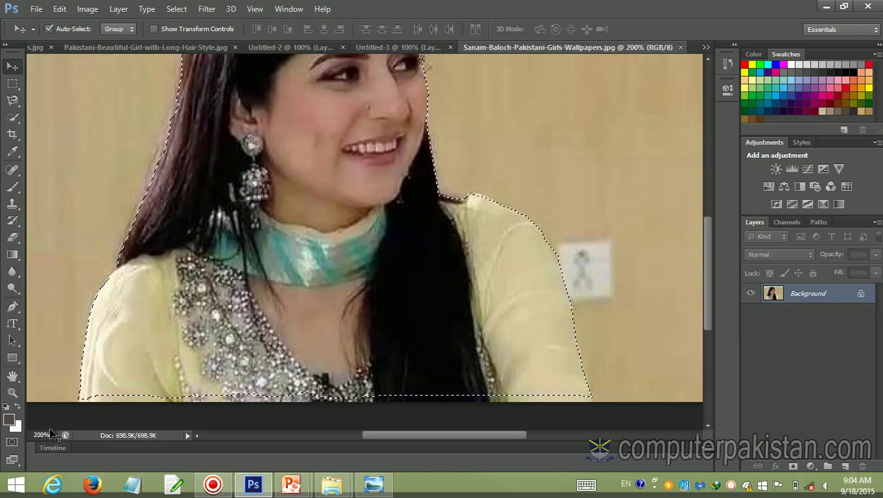
{"action": "scroll", "coordinate": [82, 390], "scroll_direction": "down", "scroll_amount": 2}
{"action": "scroll", "coordinate": [83, 374], "scroll_direction": "up", "scroll_amount": 2}
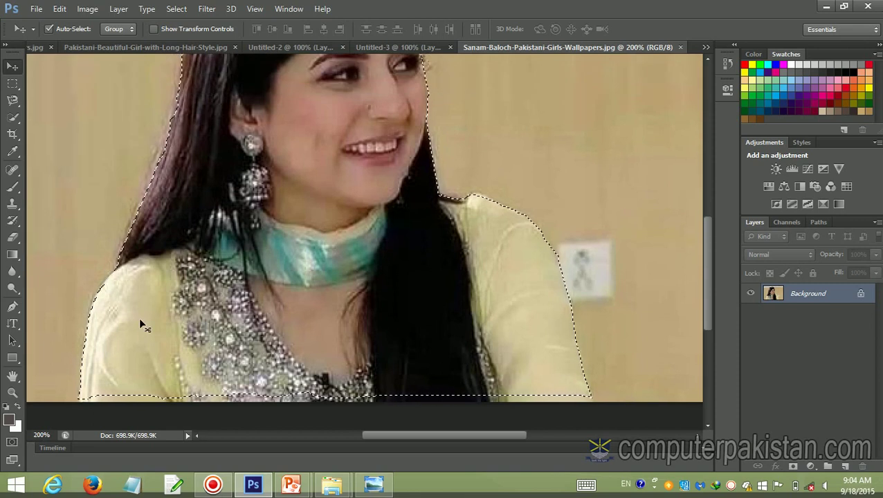
{"action": "key", "text": "ctrl+z"}
{"action": "key", "text": "ctrl+minus"}
{"action": "key", "text": "ctrl+minus"}
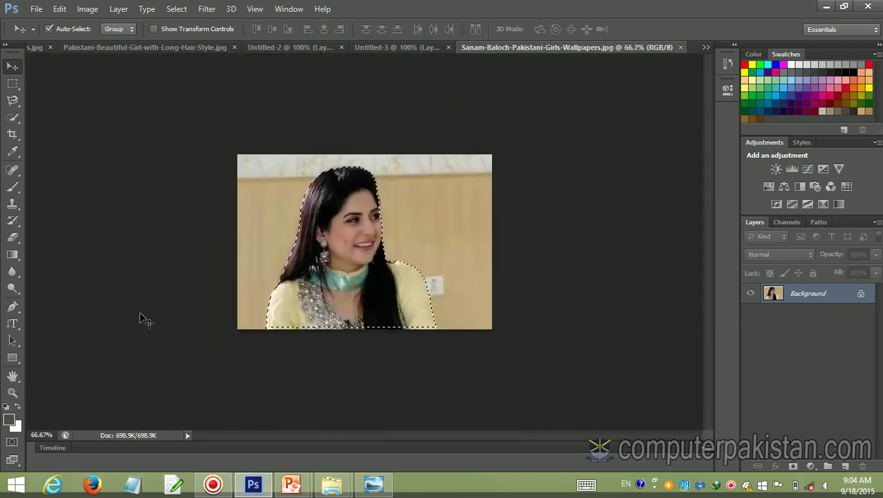
{"action": "left_click", "coordinate": [14, 85]}
{"action": "left_click", "coordinate": [266, 183]}
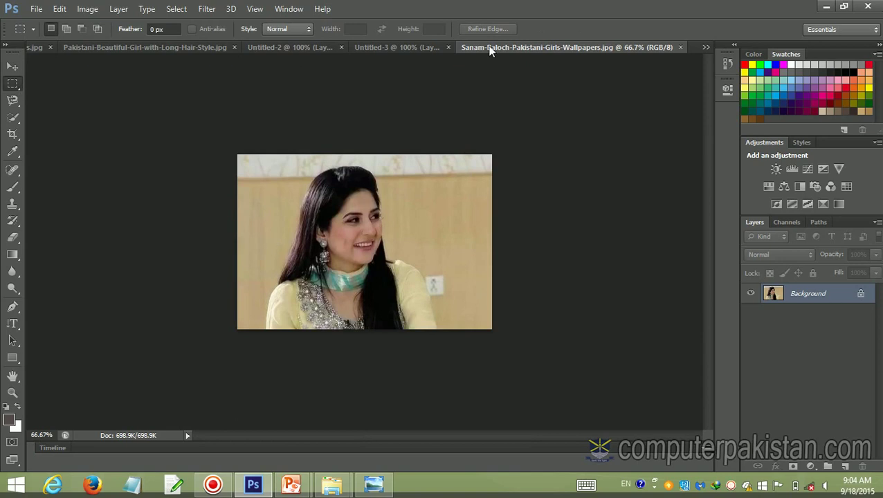
- Check Untitled-3, then go to Firefox's start-page search box
{"action": "left_click", "coordinate": [402, 48]}
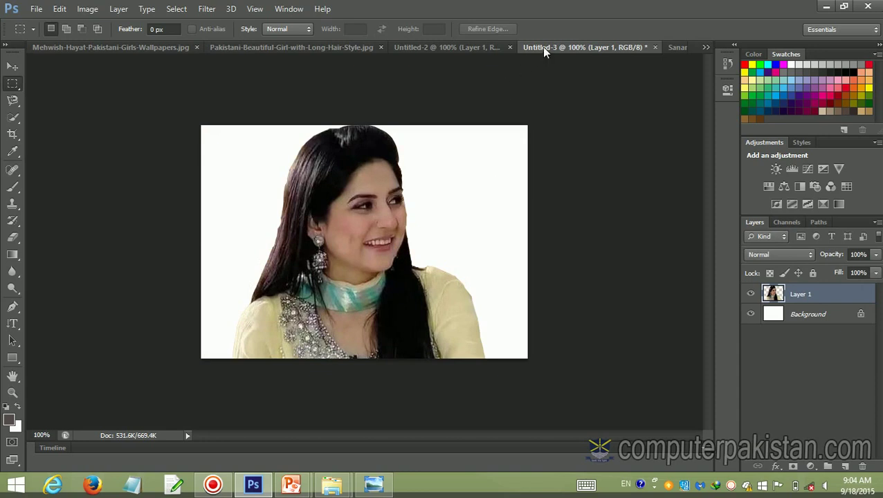
{"action": "left_click", "coordinate": [669, 47]}
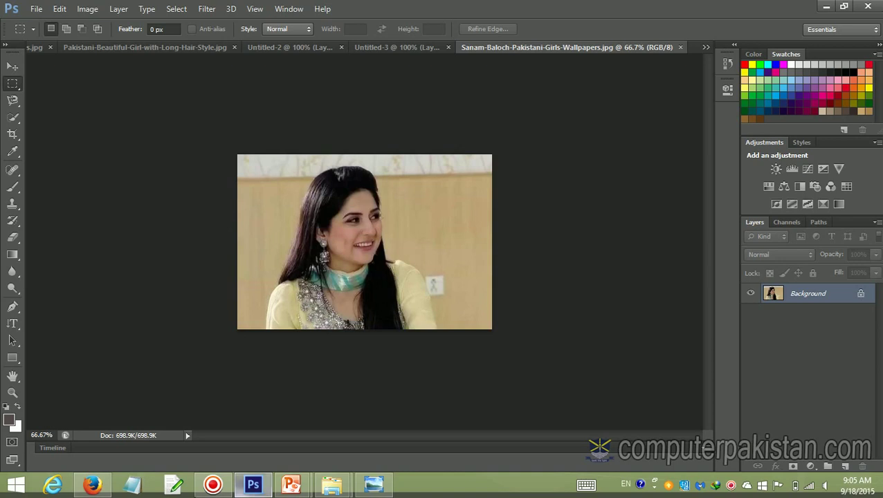
{"action": "left_click", "coordinate": [92, 485]}
{"action": "left_click", "coordinate": [338, 298]}
{"action": "type", "text": "hd backgrounds"}
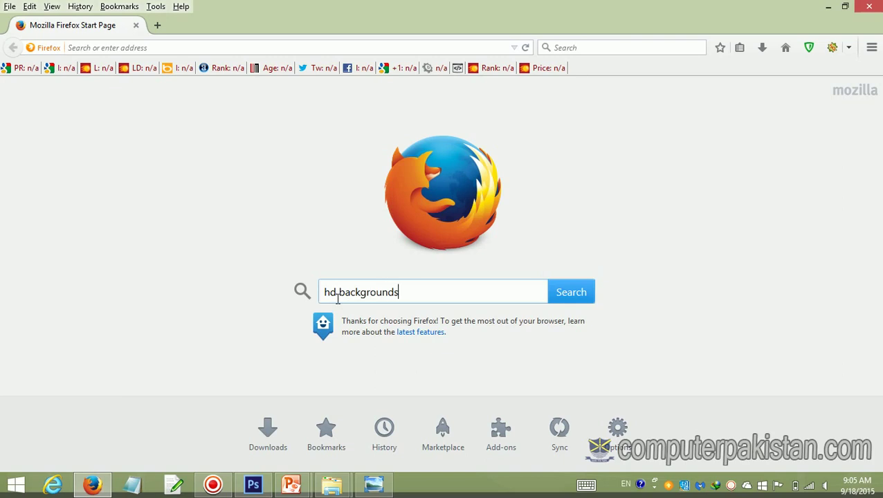
- Search 'hd backgrounds', turn ZenMate protection off, and show Google image results
{"action": "key", "text": "Return"}
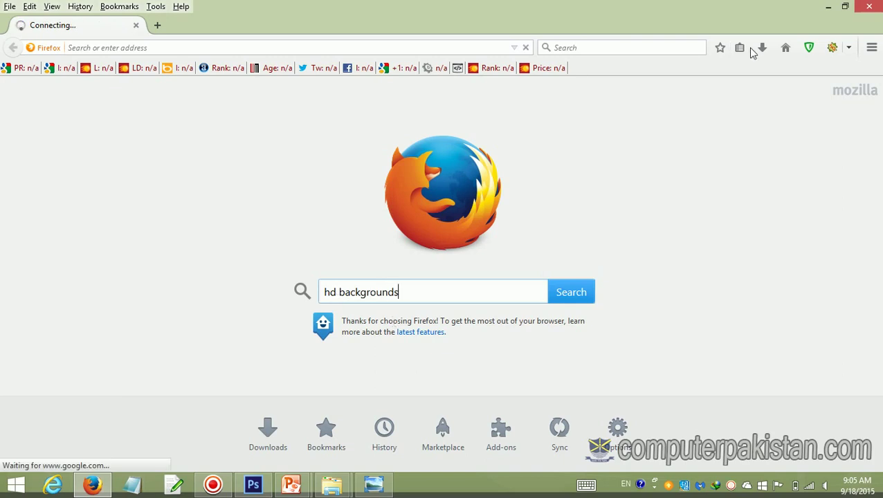
{"action": "left_click", "coordinate": [807, 50]}
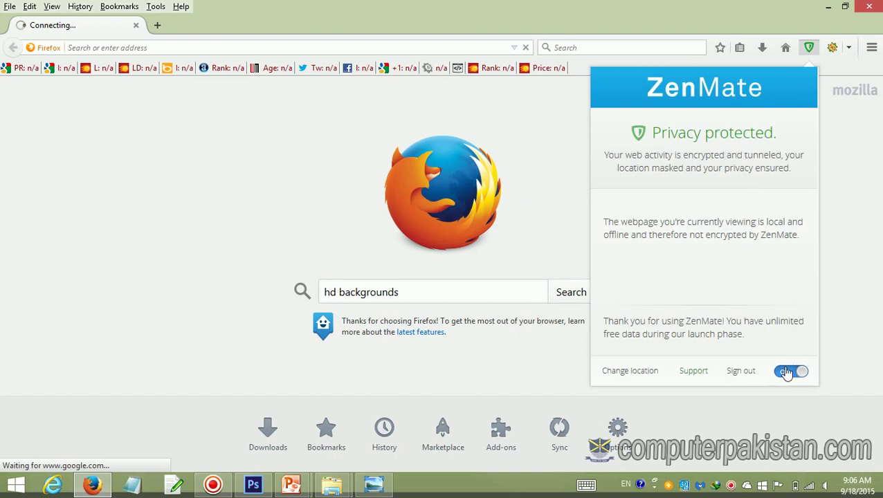
{"action": "left_click", "coordinate": [787, 373]}
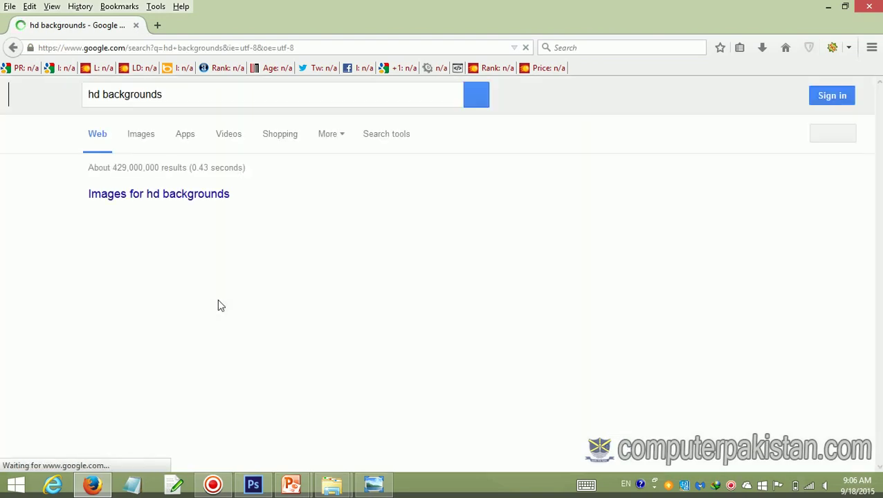
{"action": "left_click", "coordinate": [144, 138]}
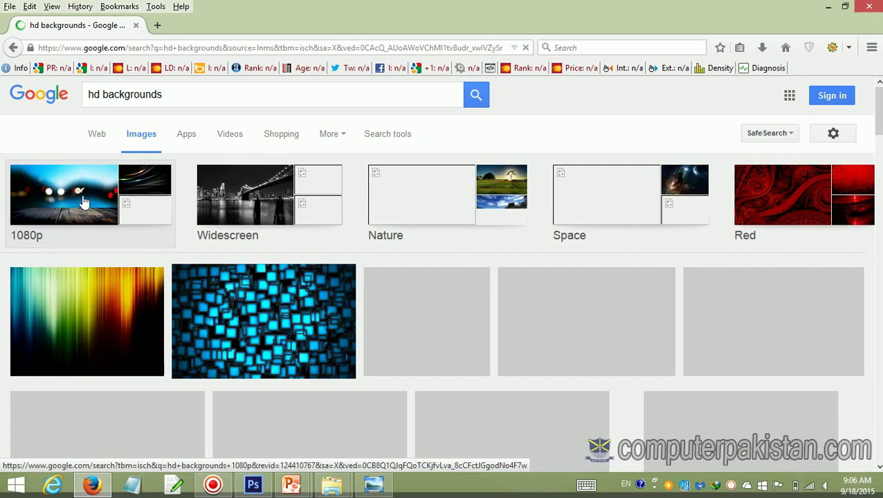
- Narrow to 'hd backgrounds 1080p' and preview the 1680 × 1050 planet-over-lake wallpaper
{"action": "scroll", "coordinate": [378, 357], "scroll_direction": "down", "scroll_amount": 5}
{"action": "scroll", "coordinate": [378, 357], "scroll_direction": "down", "scroll_amount": 3}
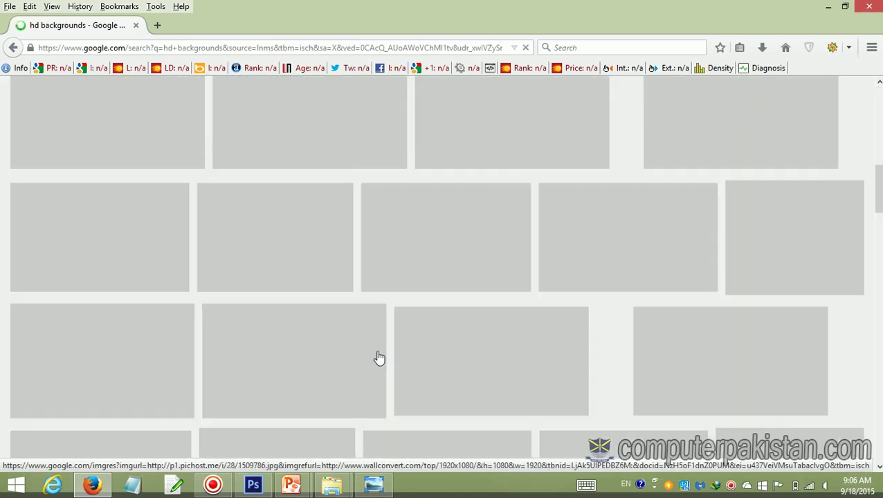
{"action": "scroll", "coordinate": [378, 357], "scroll_direction": "up", "scroll_amount": 5}
{"action": "scroll", "coordinate": [378, 357], "scroll_direction": "up", "scroll_amount": 3}
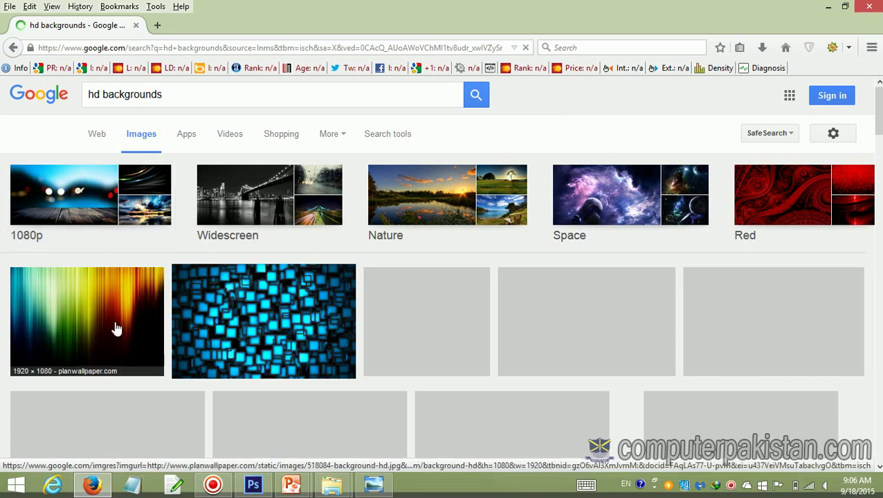
{"action": "mouse_move", "coordinate": [87, 322]}
{"action": "right_click", "coordinate": [116, 328]}
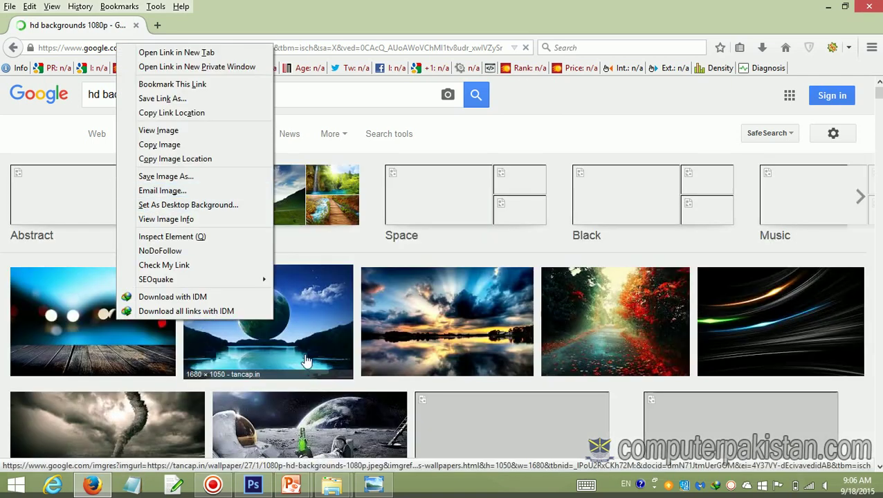
{"action": "left_click", "coordinate": [307, 360]}
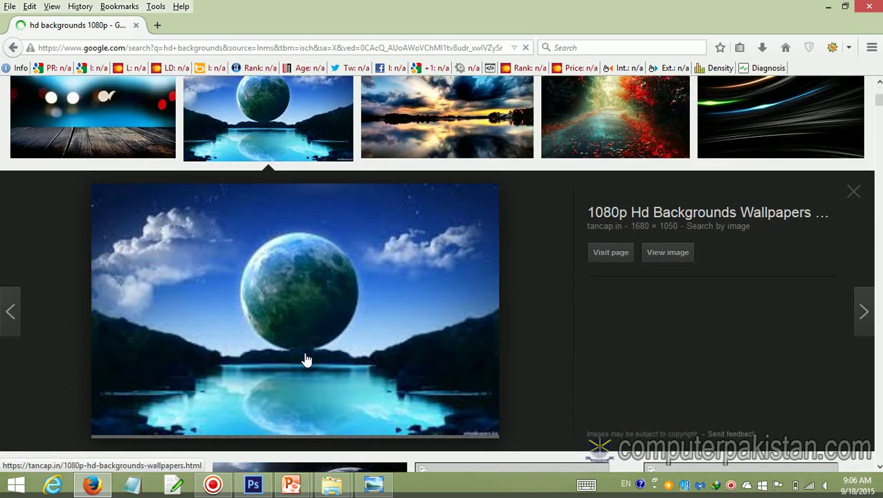
- Scroll through the 1080p thumbnail grid down to the red sunset lake image
{"action": "scroll", "coordinate": [295, 394], "scroll_direction": "up", "scroll_amount": 1}
{"action": "scroll", "coordinate": [291, 410], "scroll_direction": "down", "scroll_amount": 3}
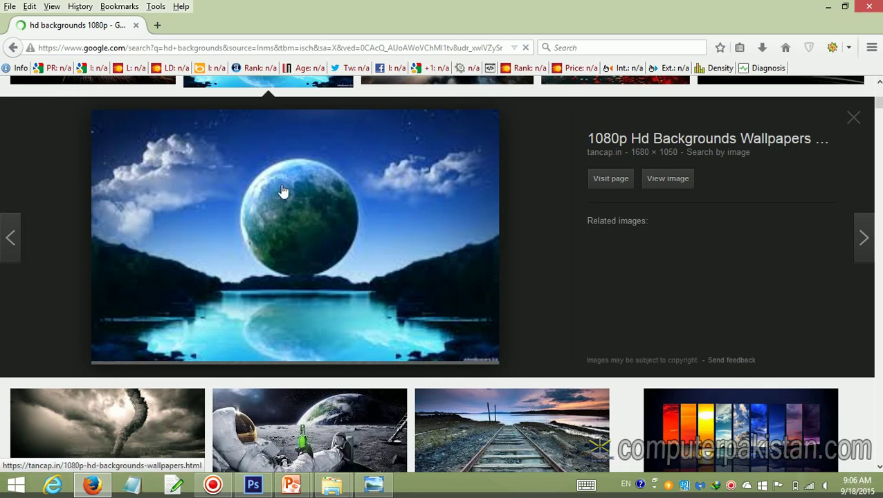
{"action": "scroll", "coordinate": [350, 335], "scroll_direction": "down", "scroll_amount": 5}
{"action": "scroll", "coordinate": [349, 334], "scroll_direction": "down", "scroll_amount": 5}
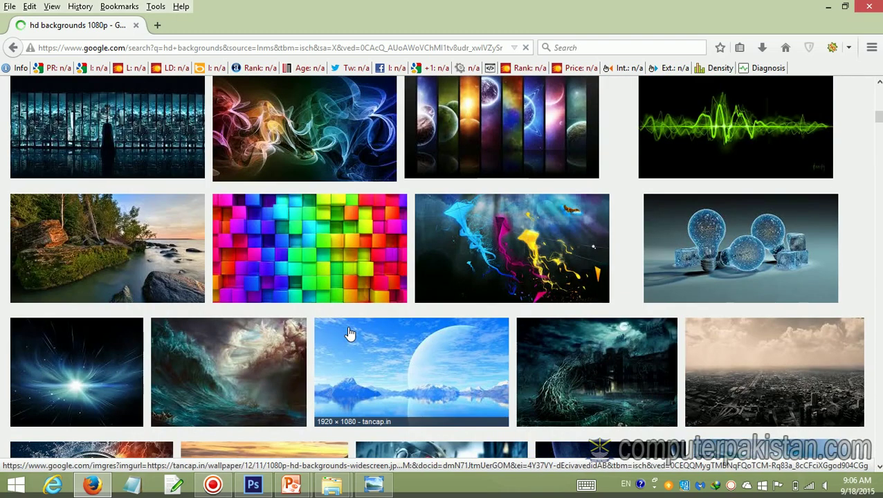
{"action": "scroll", "coordinate": [350, 334], "scroll_direction": "up", "scroll_amount": 3}
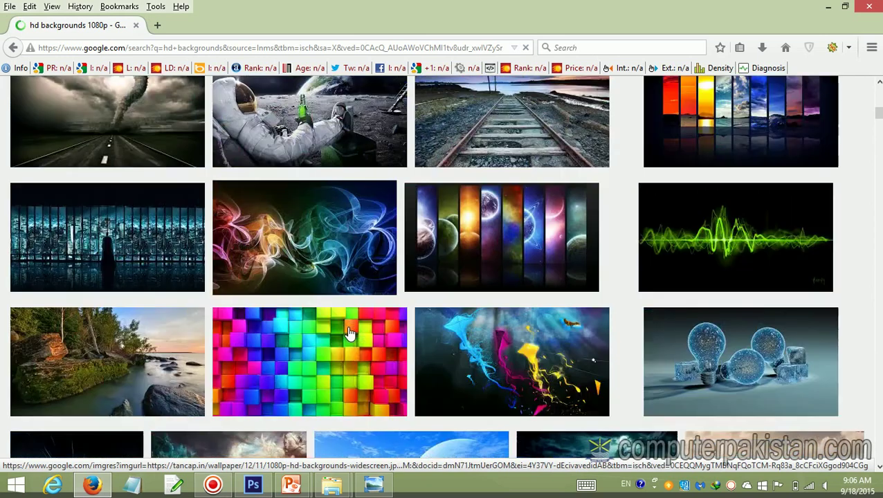
{"action": "scroll", "coordinate": [350, 335], "scroll_direction": "up", "scroll_amount": 3}
{"action": "scroll", "coordinate": [350, 334], "scroll_direction": "up", "scroll_amount": 8}
{"action": "scroll", "coordinate": [350, 334], "scroll_direction": "up", "scroll_amount": 3}
{"action": "scroll", "coordinate": [349, 334], "scroll_direction": "up", "scroll_amount": 1}
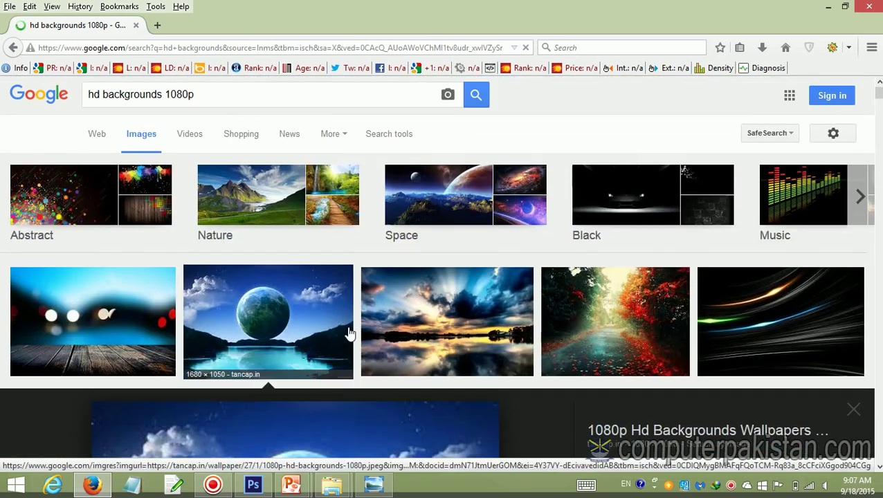
{"action": "scroll", "coordinate": [350, 334], "scroll_direction": "down", "scroll_amount": 5}
{"action": "scroll", "coordinate": [350, 334], "scroll_direction": "down", "scroll_amount": 5}
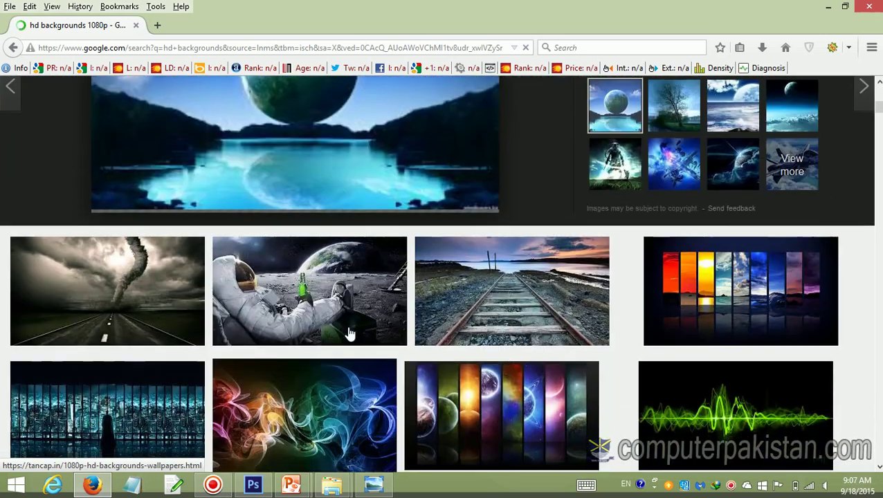
{"action": "scroll", "coordinate": [349, 334], "scroll_direction": "down", "scroll_amount": 5}
{"action": "scroll", "coordinate": [349, 334], "scroll_direction": "down", "scroll_amount": 2}
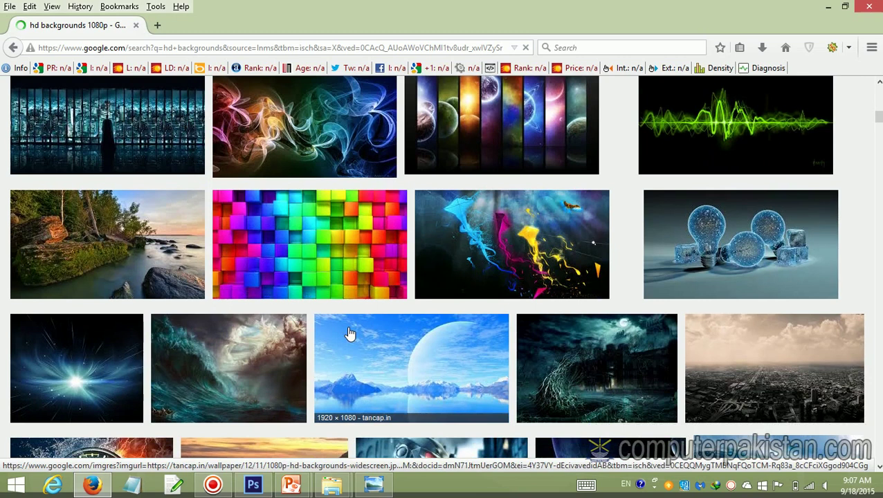
{"action": "scroll", "coordinate": [349, 334], "scroll_direction": "down", "scroll_amount": 5}
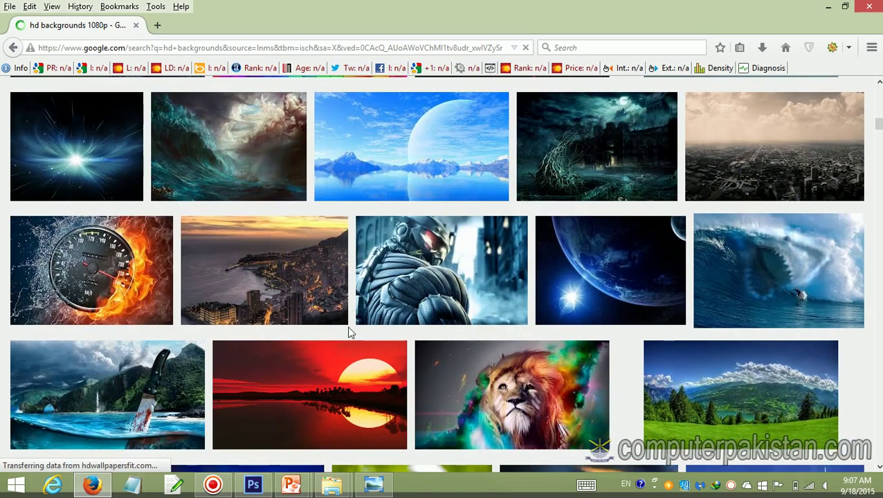
{"action": "scroll", "coordinate": [350, 334], "scroll_direction": "down", "scroll_amount": 3}
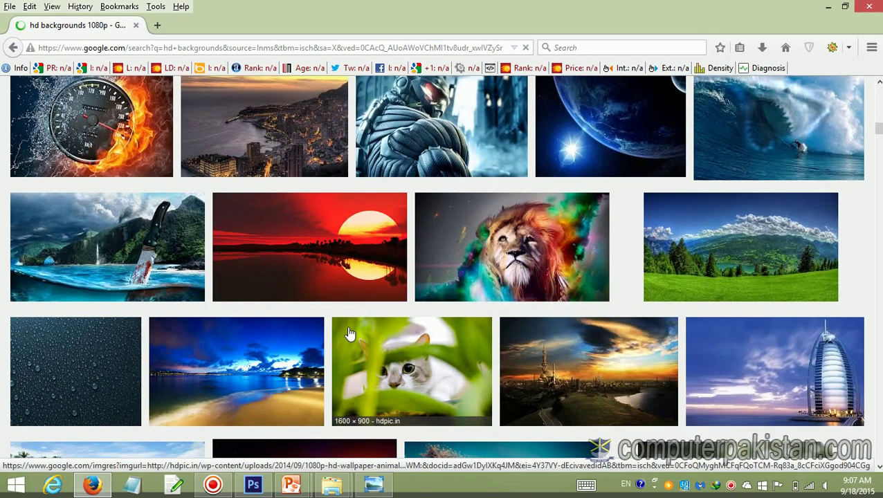
- Save the 1920 × 1080 red sunset wallpaper as 'fullhdpf' and return to Photoshop
{"action": "left_click", "coordinate": [282, 284]}
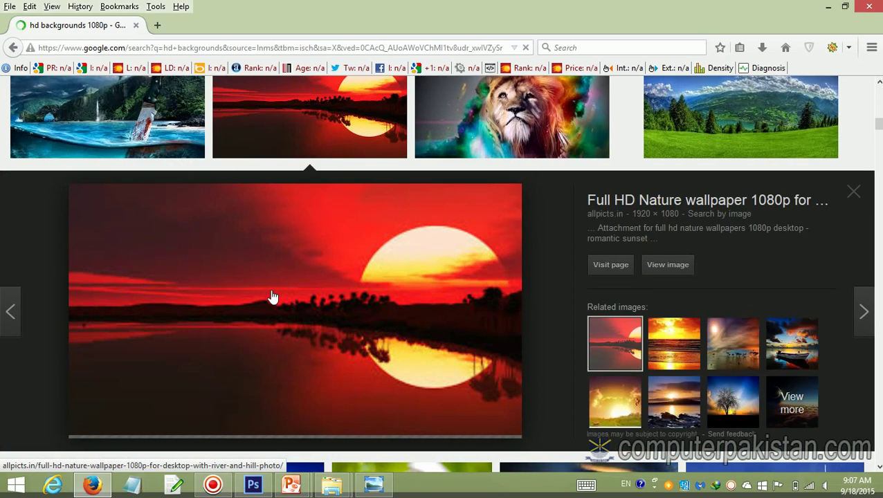
{"action": "right_click", "coordinate": [273, 297]}
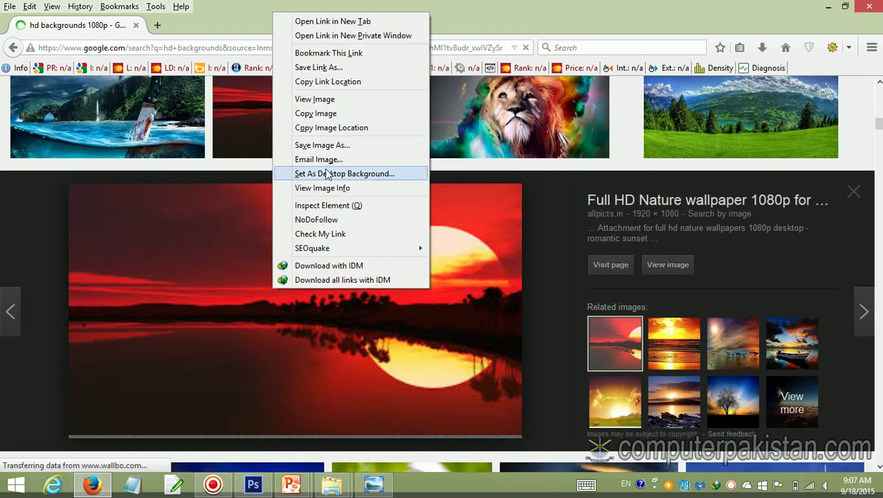
{"action": "left_click", "coordinate": [325, 145]}
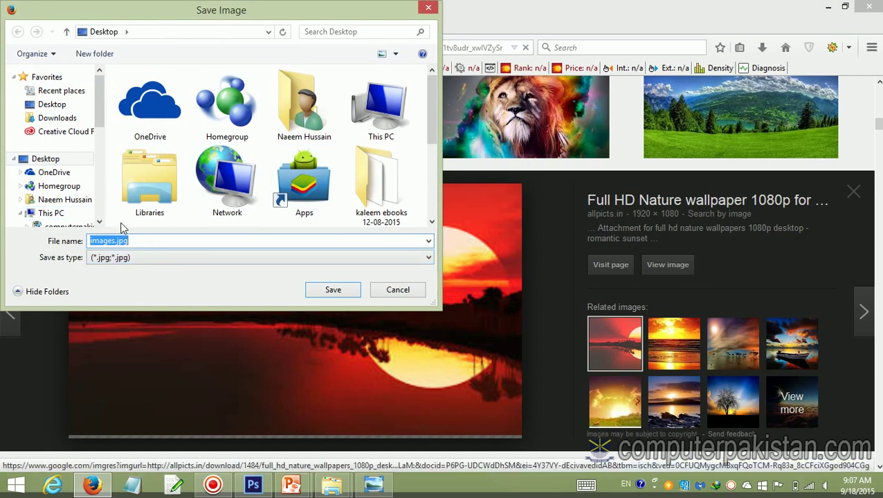
{"action": "type", "text": "fullhdpf"}
{"action": "left_click", "coordinate": [321, 290]}
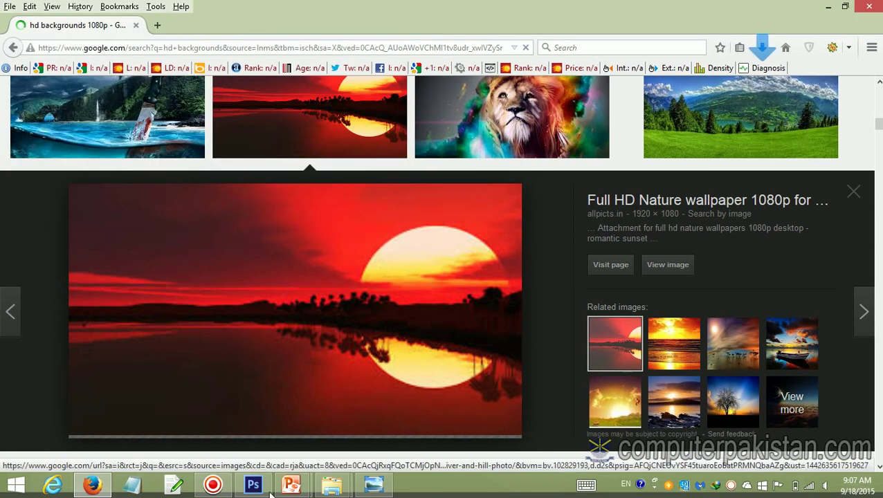
{"action": "left_click", "coordinate": [269, 490]}
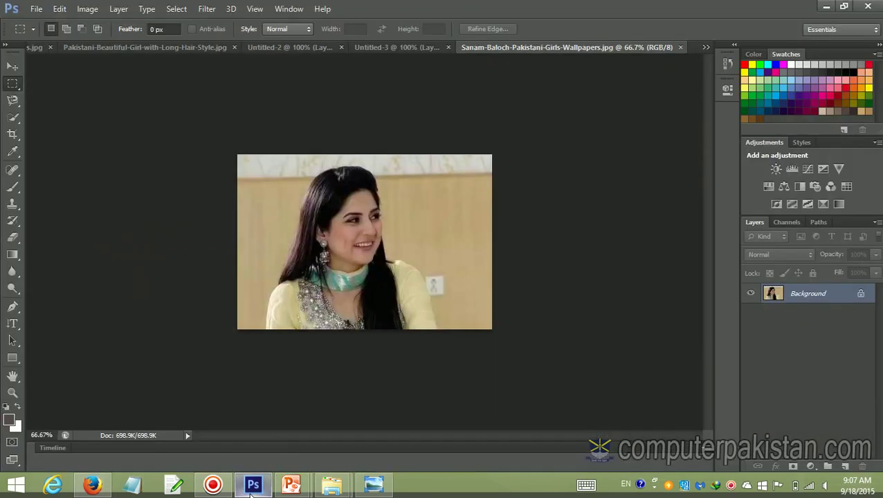
- Open the red sunset image fsdfsdfsdf.jpg from the Desktop in Photoshop
{"action": "left_click", "coordinate": [36, 9]}
{"action": "left_click", "coordinate": [41, 36]}
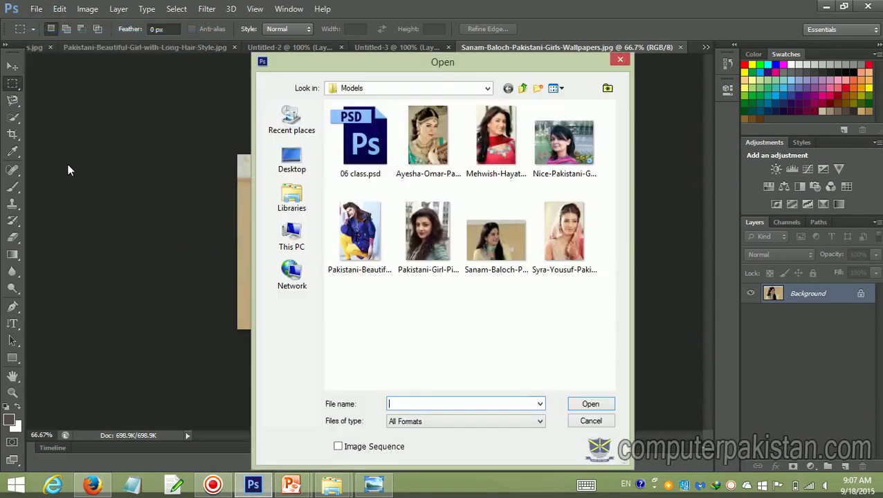
{"action": "left_click", "coordinate": [298, 166]}
{"action": "left_click", "coordinate": [509, 258]}
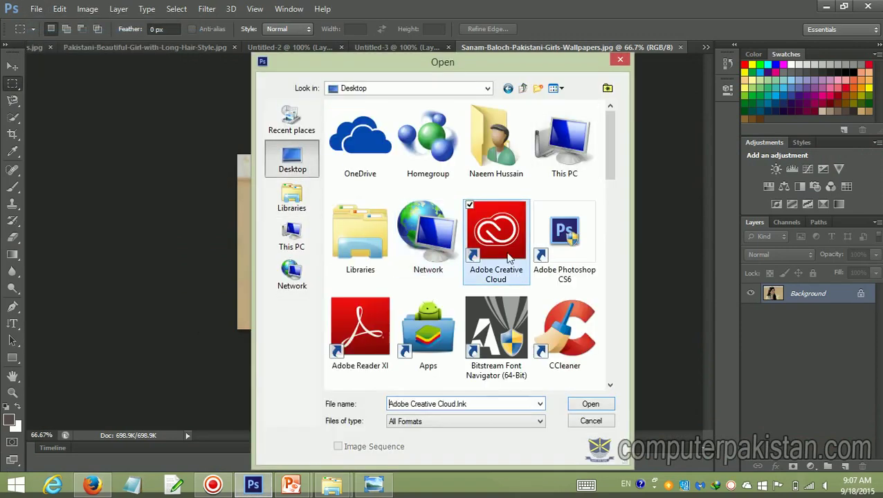
{"action": "scroll", "coordinate": [509, 257], "scroll_direction": "down", "scroll_amount": 1}
{"action": "scroll", "coordinate": [508, 258], "scroll_direction": "down", "scroll_amount": 3}
{"action": "scroll", "coordinate": [508, 257], "scroll_direction": "down", "scroll_amount": 1}
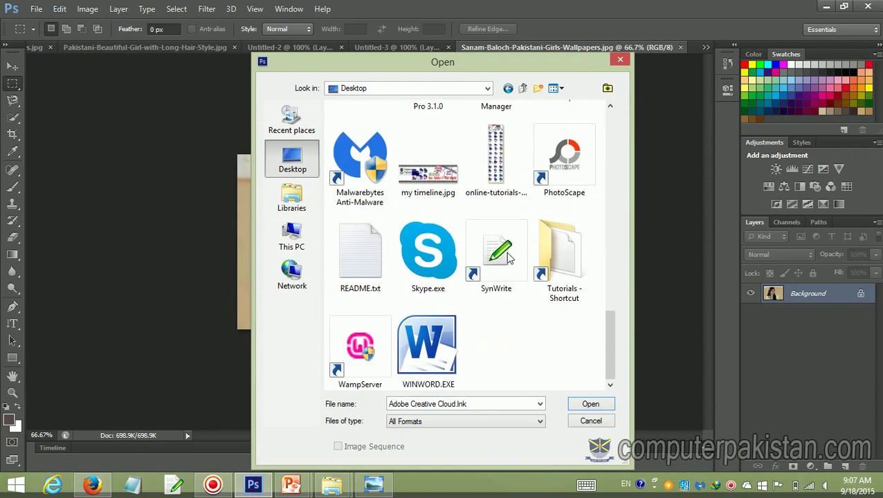
{"action": "scroll", "coordinate": [508, 258], "scroll_direction": "up", "scroll_amount": 3}
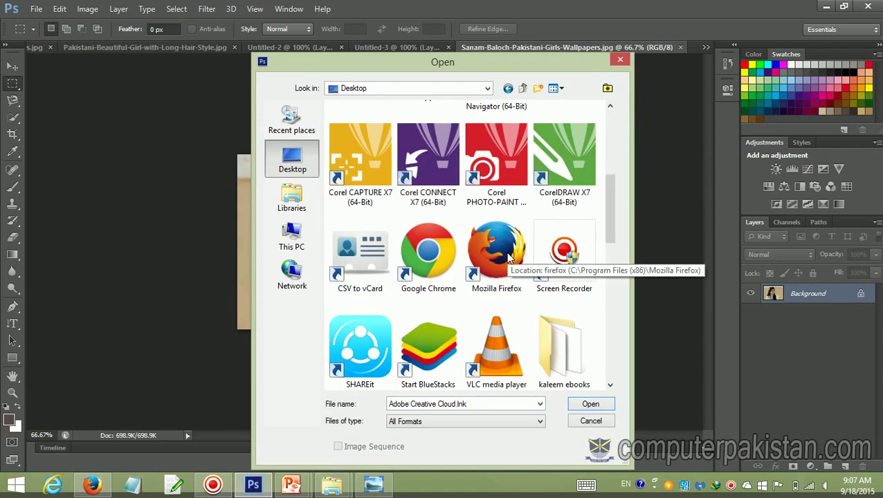
{"action": "scroll", "coordinate": [508, 257], "scroll_direction": "up", "scroll_amount": 3}
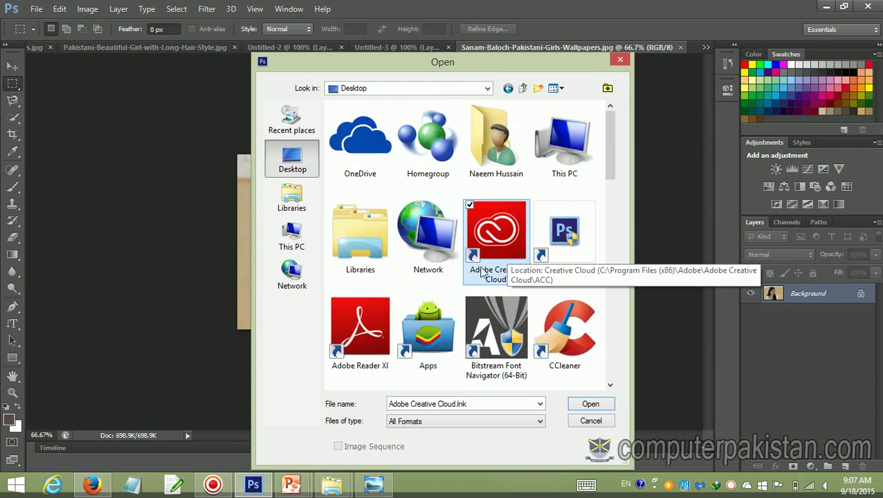
{"action": "scroll", "coordinate": [497, 174], "scroll_direction": "down", "scroll_amount": 5}
{"action": "scroll", "coordinate": [497, 174], "scroll_direction": "down", "scroll_amount": 2}
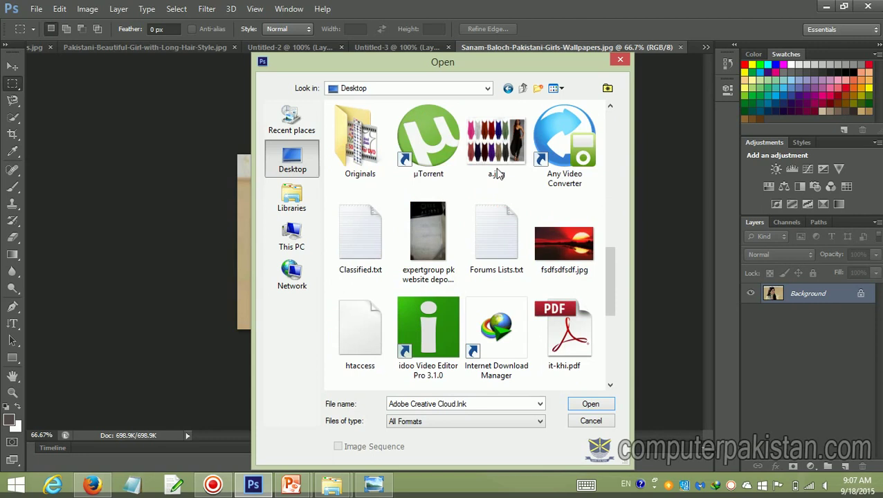
{"action": "left_click", "coordinate": [557, 251]}
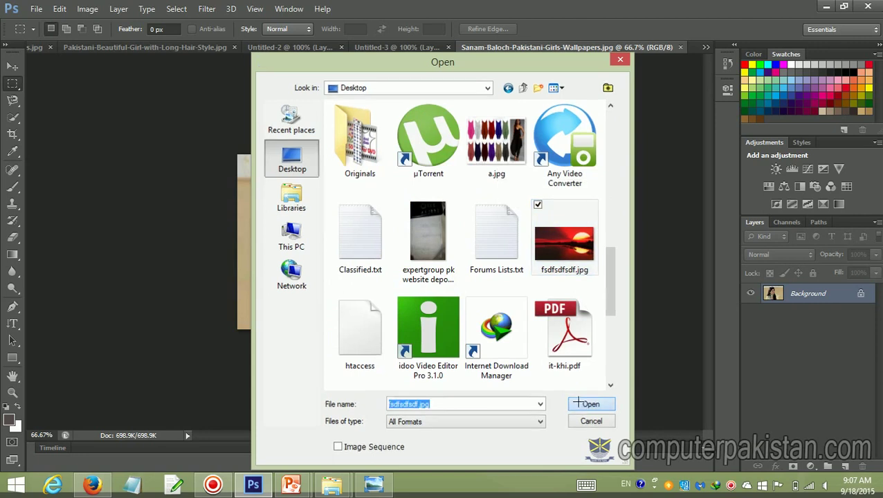
{"action": "left_click", "coordinate": [584, 404]}
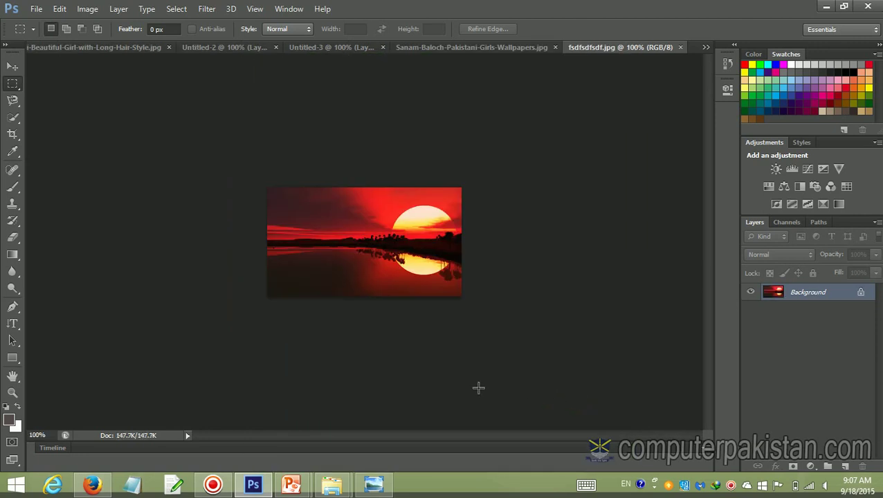
- Paste the cut-out woman as Layer 1 and scale her onto the sunset's left side
{"action": "key", "text": "ctrl+v"}
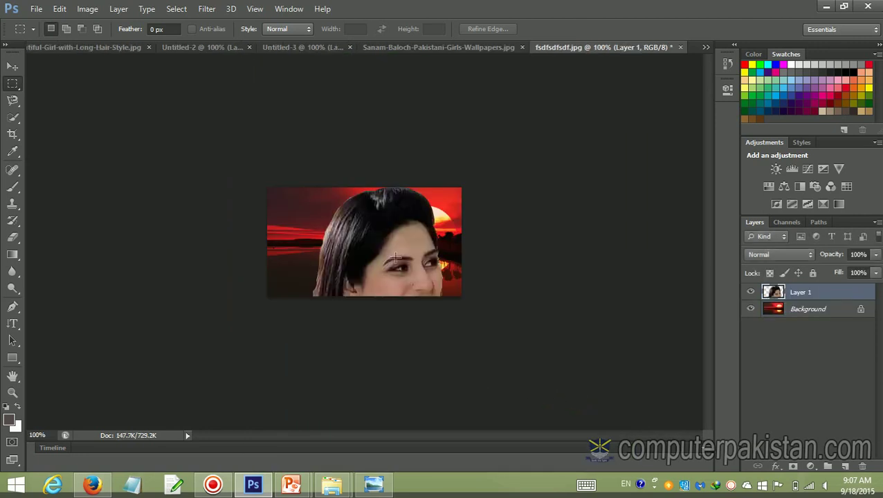
{"action": "left_click", "coordinate": [12, 66]}
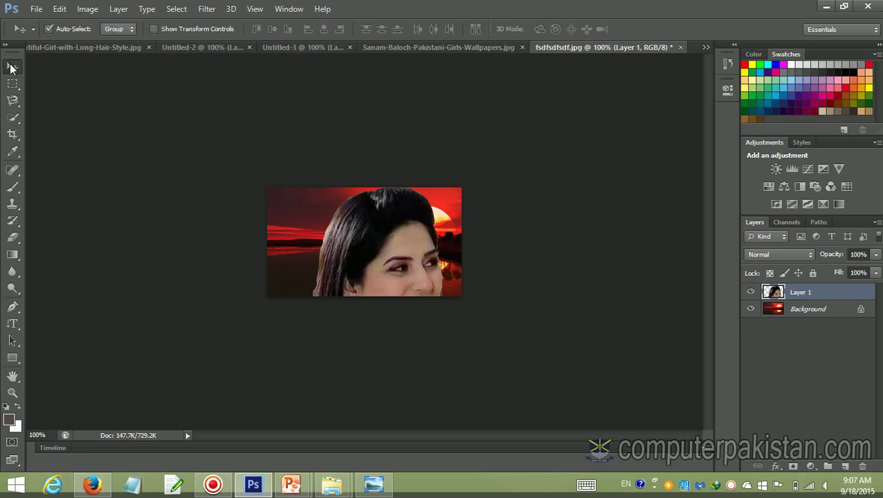
{"action": "left_click", "coordinate": [152, 29]}
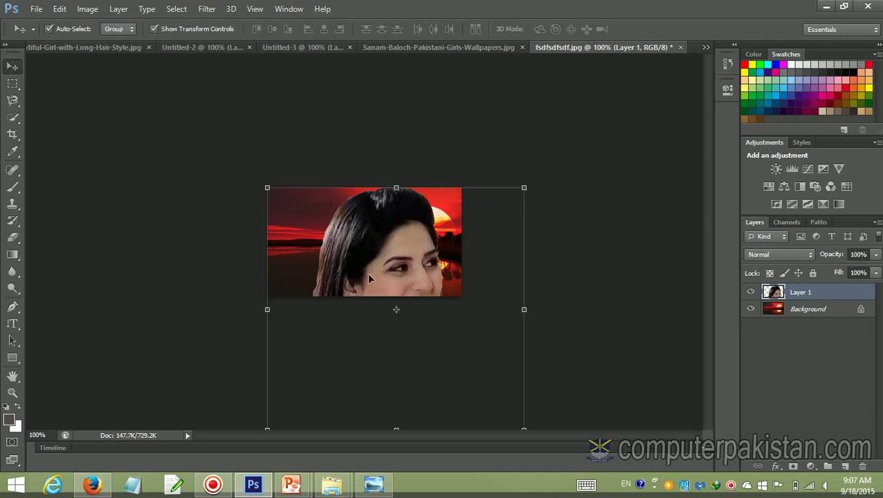
{"action": "left_click_drag", "start_coordinate": [368, 278], "coordinate": [368, 186]}
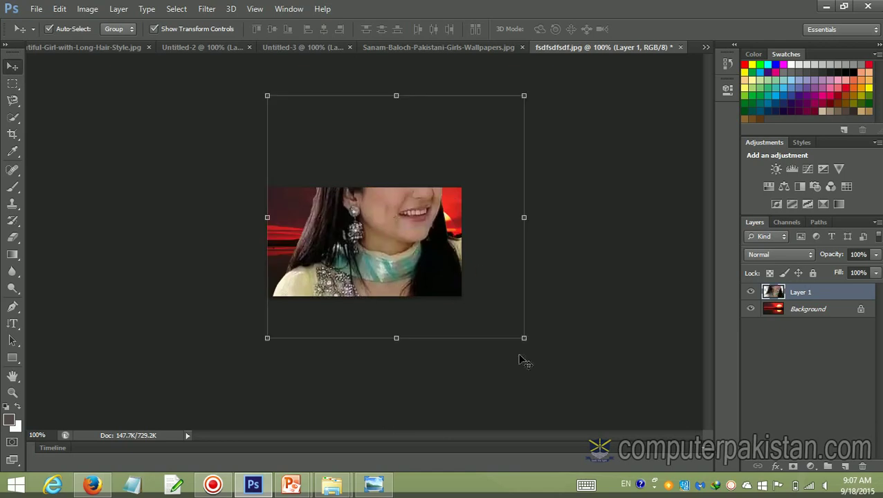
{"action": "mouse_move", "coordinate": [524, 340]}
{"action": "left_mouse_down"}
{"action": "mouse_move", "coordinate": [333, 243]}
{"action": "mouse_move", "coordinate": [387, 201]}
{"action": "left_mouse_up"}
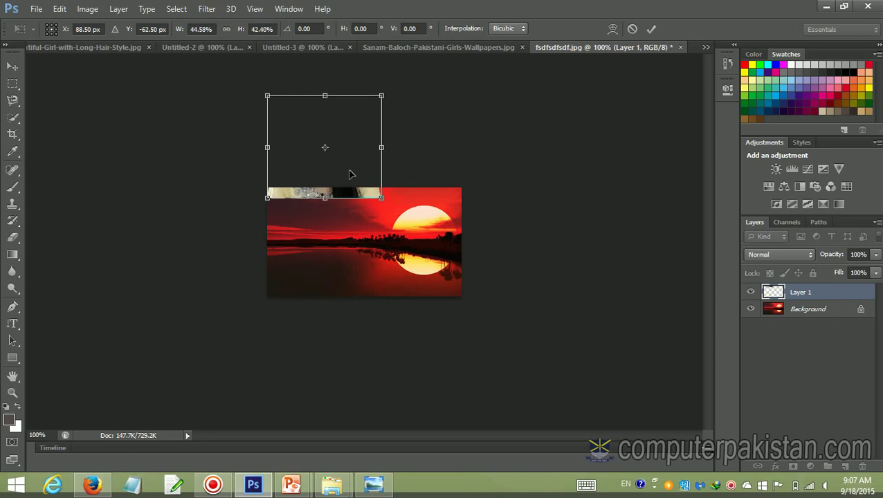
{"action": "mouse_move", "coordinate": [351, 177]}
{"action": "left_mouse_down"}
{"action": "mouse_move", "coordinate": [352, 277]}
{"action": "mouse_move", "coordinate": [350, 234]}
{"action": "left_mouse_up"}
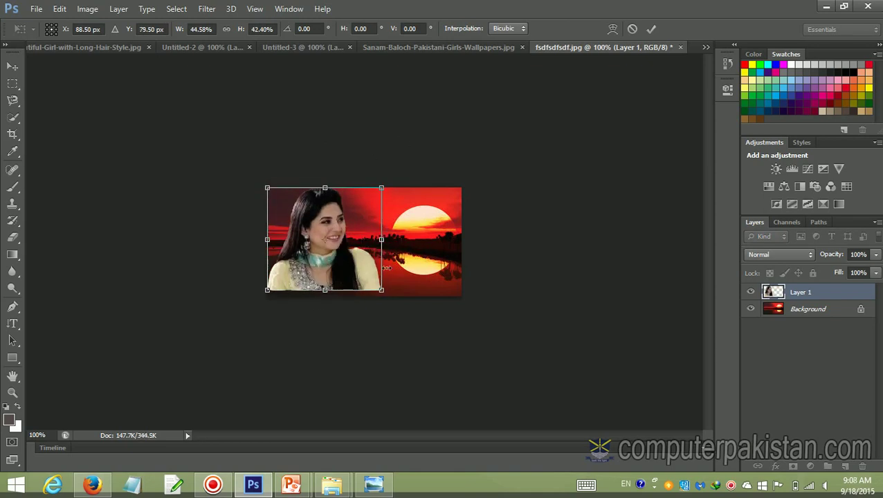
{"action": "left_click_drag", "start_coordinate": [325, 291], "coordinate": [324, 296]}
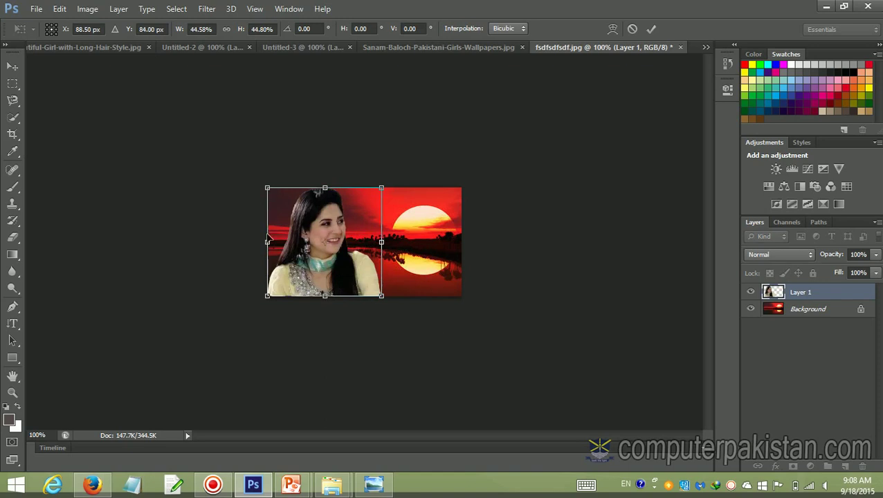
{"action": "key", "text": "Return"}
- Hide the transform controls, review the other open documents, then bring up Firefox's Google Images results
{"action": "left_click", "coordinate": [154, 29]}
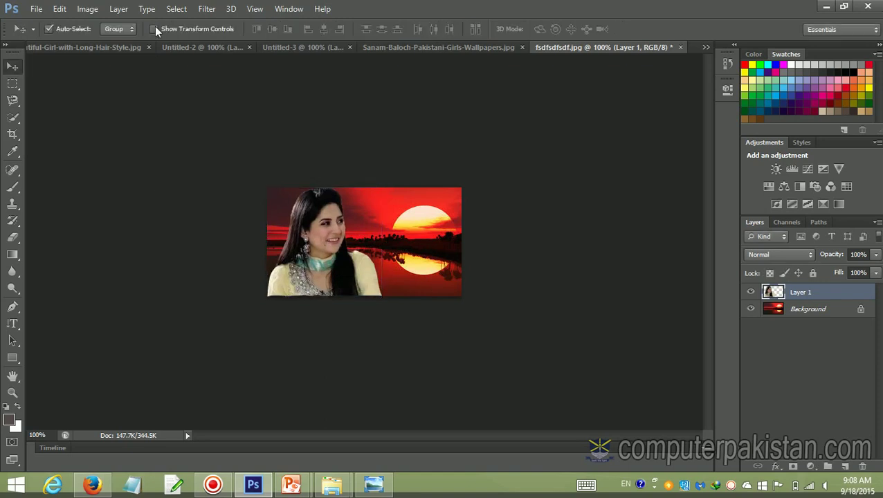
{"action": "left_click", "coordinate": [142, 207]}
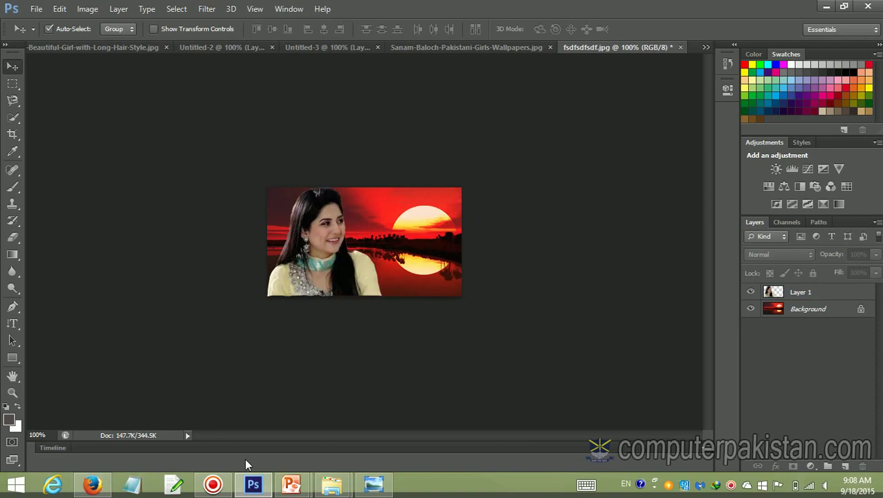
{"action": "left_click", "coordinate": [317, 48]}
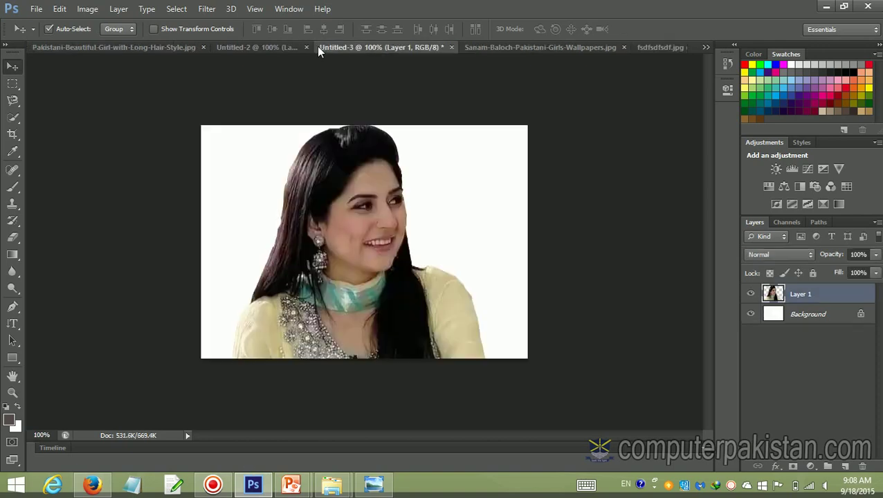
{"action": "left_click", "coordinate": [475, 50]}
{"action": "left_click", "coordinate": [92, 485]}
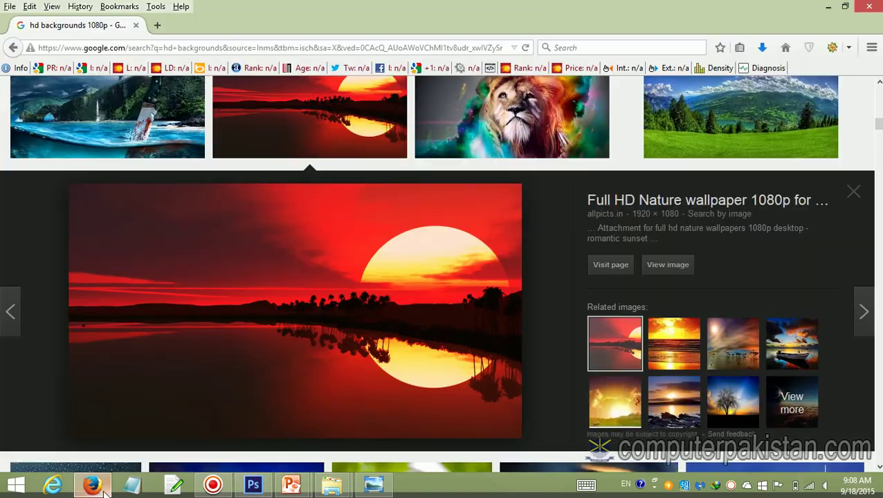
{"action": "scroll", "coordinate": [704, 242], "scroll_direction": "down", "scroll_amount": 5}
{"action": "scroll", "coordinate": [706, 246], "scroll_direction": "down", "scroll_amount": 5}
{"action": "scroll", "coordinate": [706, 245], "scroll_direction": "down", "scroll_amount": 5}
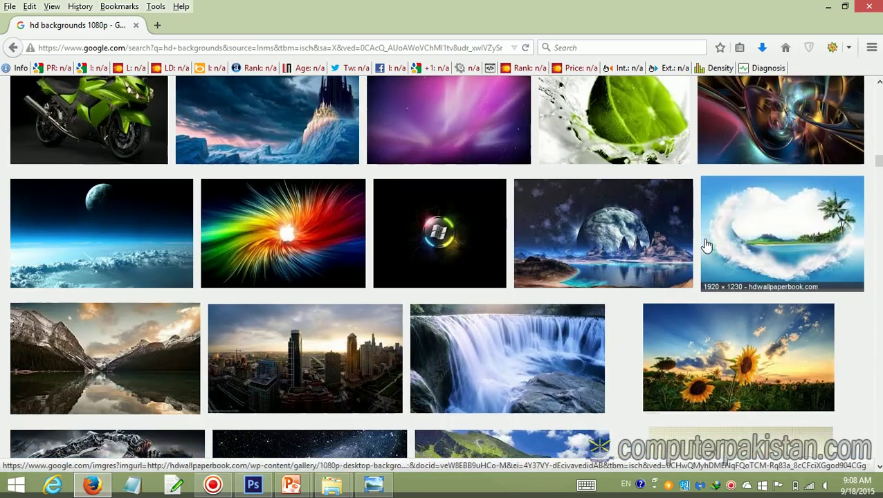
{"action": "scroll", "coordinate": [706, 246], "scroll_direction": "down", "scroll_amount": 5}
{"action": "scroll", "coordinate": [706, 246], "scroll_direction": "down", "scroll_amount": 3}
{"action": "scroll", "coordinate": [706, 246], "scroll_direction": "up", "scroll_amount": 7}
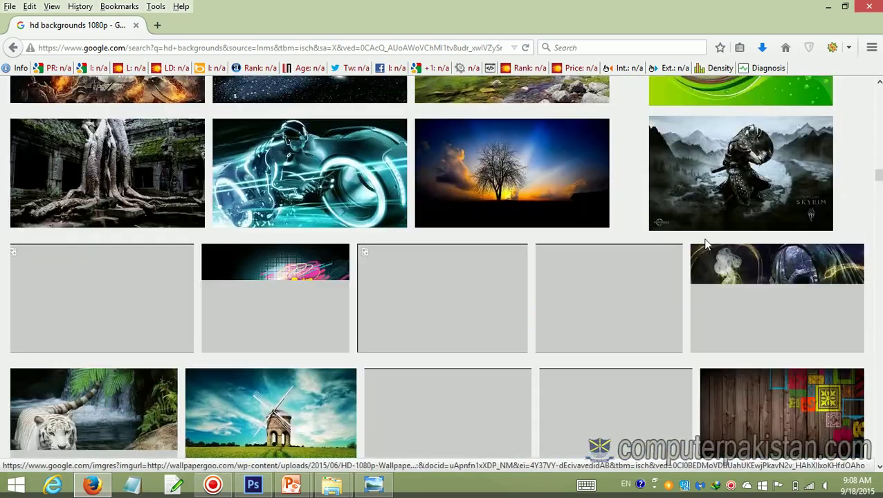
{"action": "scroll", "coordinate": [706, 245], "scroll_direction": "up", "scroll_amount": 5}
{"action": "scroll", "coordinate": [706, 245], "scroll_direction": "up", "scroll_amount": 4}
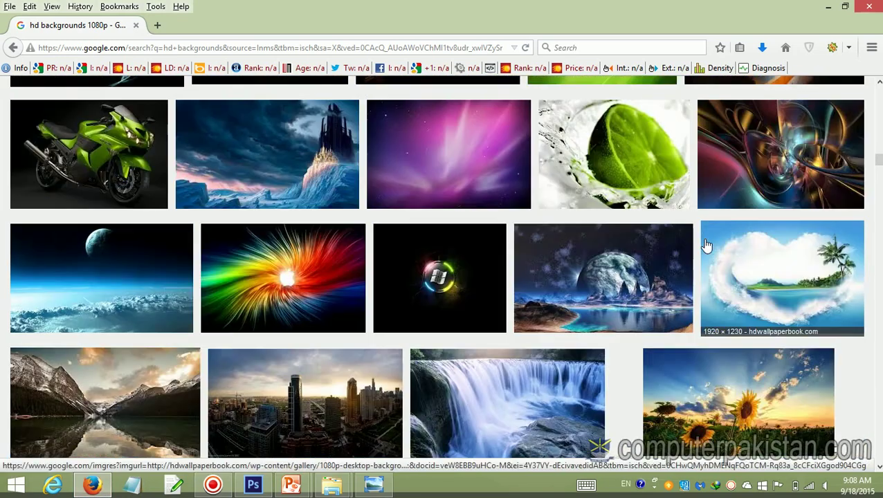
{"action": "scroll", "coordinate": [706, 245], "scroll_direction": "up", "scroll_amount": 4}
{"action": "scroll", "coordinate": [706, 246], "scroll_direction": "up", "scroll_amount": 4}
{"action": "scroll", "coordinate": [706, 246], "scroll_direction": "up", "scroll_amount": 4}
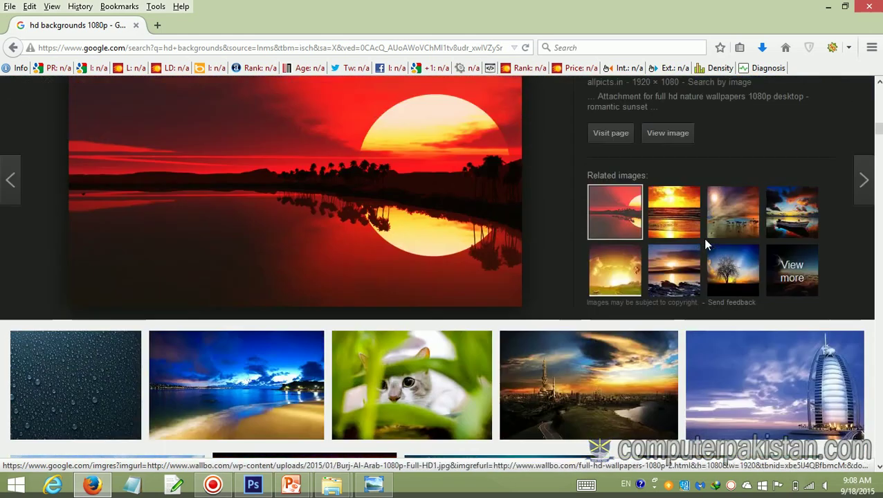
{"action": "scroll", "coordinate": [706, 245], "scroll_direction": "up", "scroll_amount": 4}
{"action": "scroll", "coordinate": [706, 246], "scroll_direction": "up", "scroll_amount": 5}
{"action": "scroll", "coordinate": [706, 245], "scroll_direction": "up", "scroll_amount": 2}
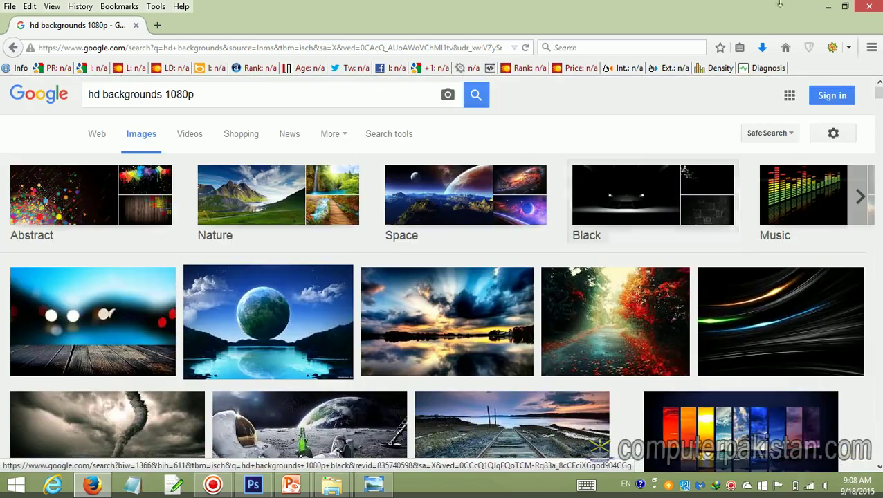
- Close Firefox and view the Lasso, Polygonal Lasso and Magnetic Lasso variants
{"action": "left_click", "coordinate": [870, 7]}
{"action": "mouse_move", "coordinate": [290, 485]}
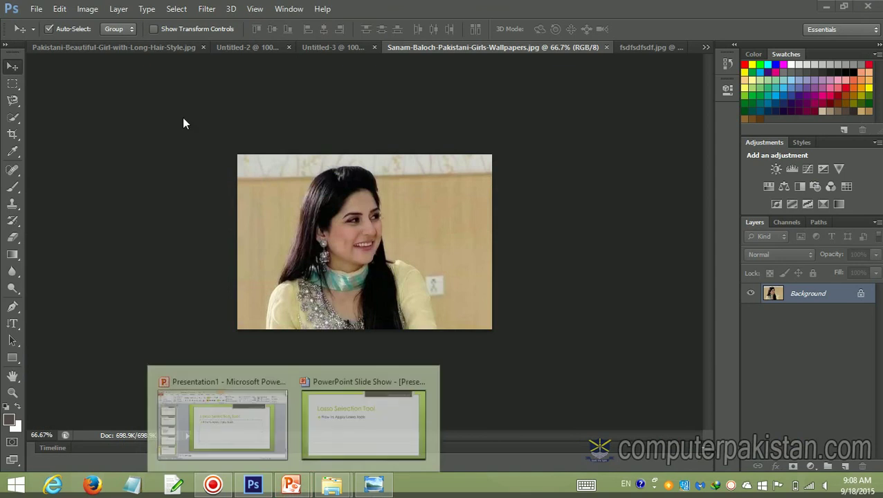
{"action": "left_click", "coordinate": [12, 103]}
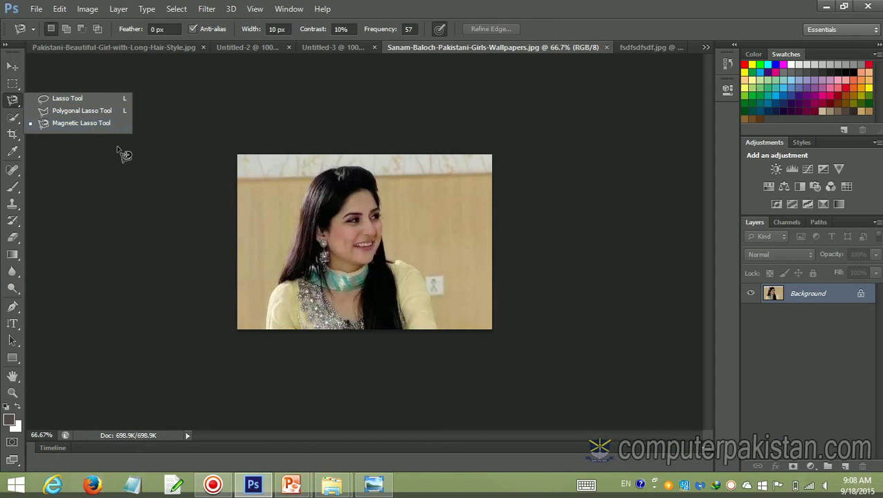
{"action": "left_click", "coordinate": [147, 206]}
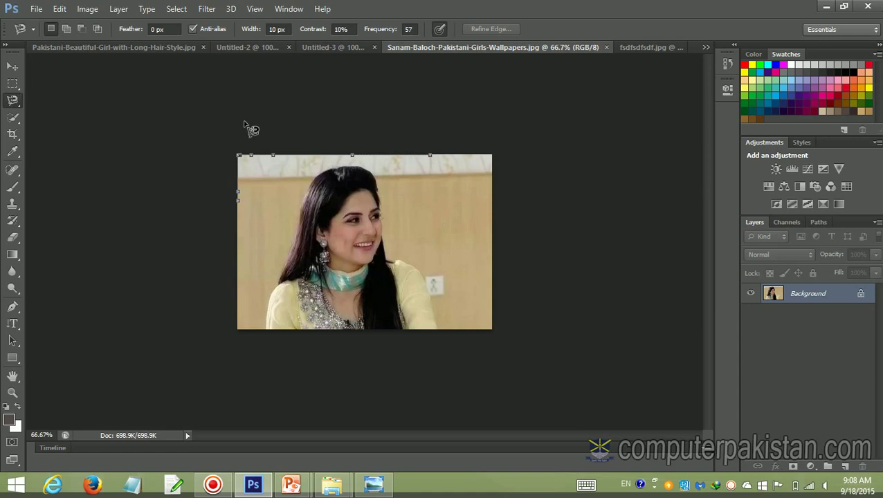
{"action": "key", "text": "Escape"}
- Switch to the Move tool, show the lasso variants again, and return to fsdfsdfsdf.jpg
{"action": "left_click", "coordinate": [21, 69]}
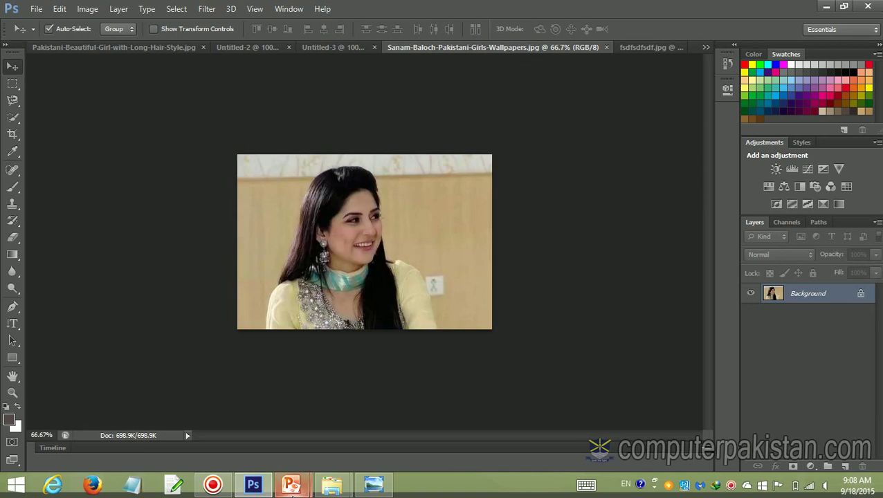
{"action": "left_click", "coordinate": [12, 102]}
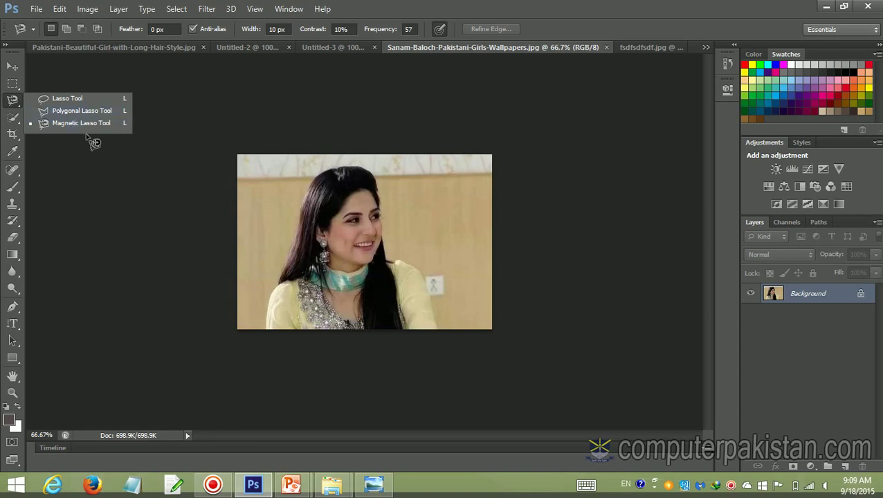
{"action": "left_click", "coordinate": [665, 45]}
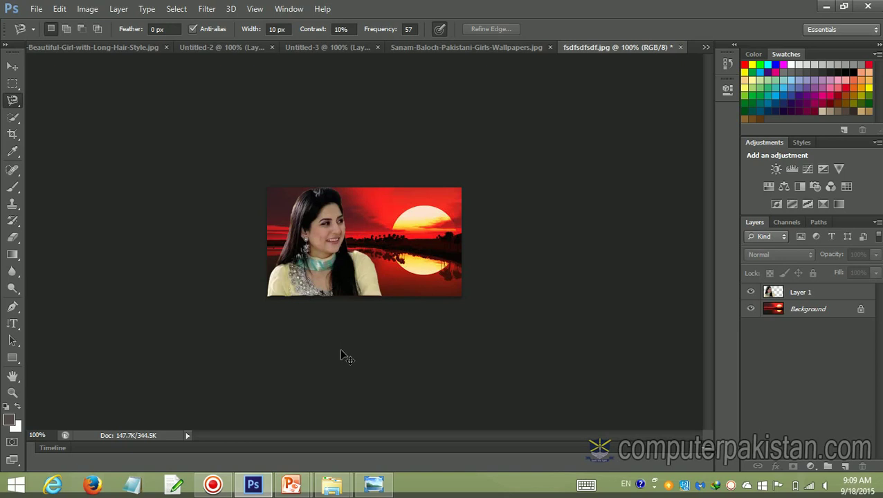
- Start Save As and browse into the Media (D:) drive's Tutorials folders
{"action": "key", "text": "ctrl+shift+s"}
{"action": "left_click", "coordinate": [293, 240]}
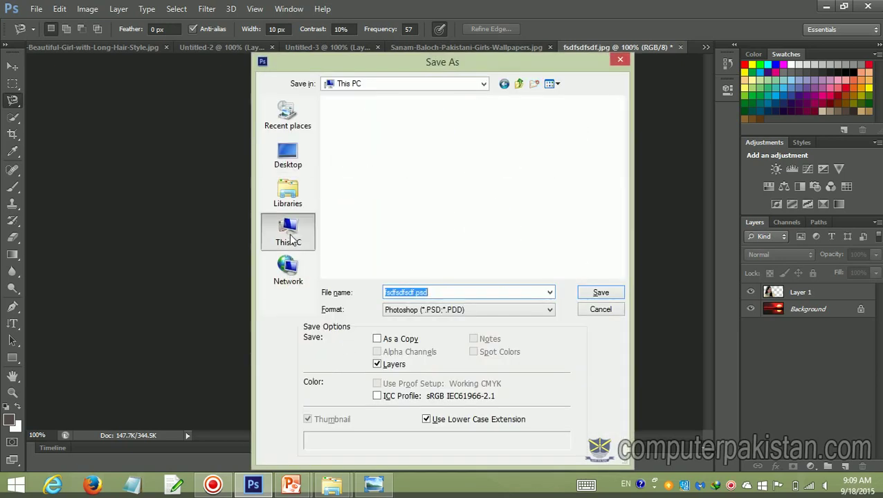
{"action": "double_click", "coordinate": [532, 245]}
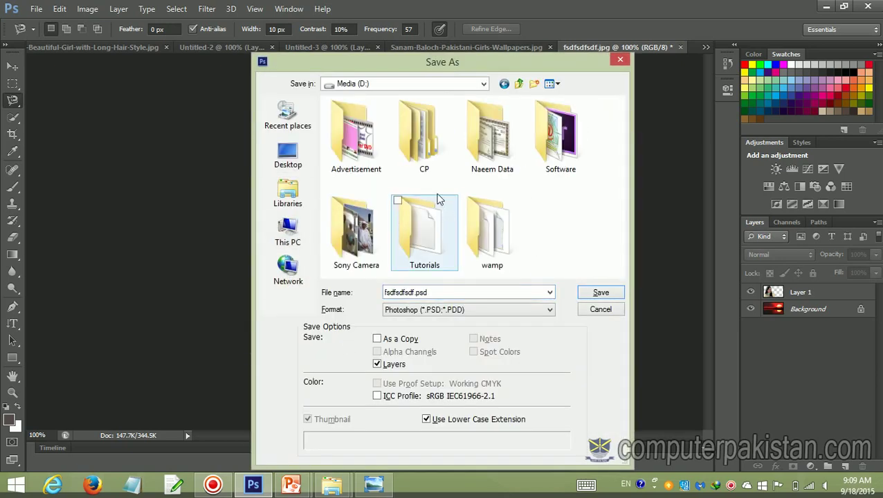
{"action": "double_click", "coordinate": [423, 228]}
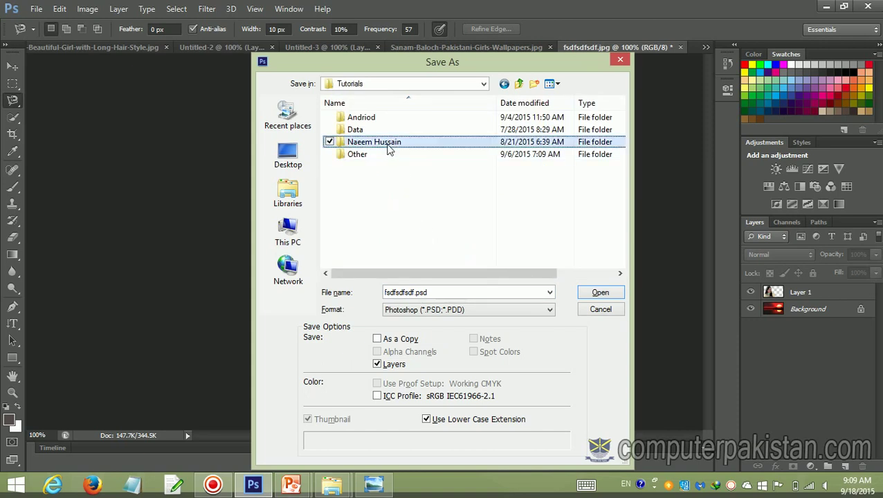
{"action": "double_click", "coordinate": [384, 143]}
{"action": "double_click", "coordinate": [350, 118]}
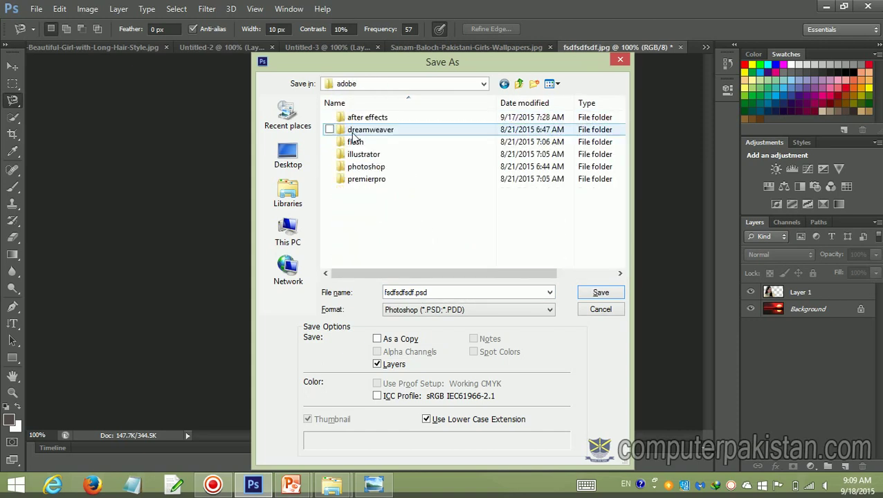
- Save as fsdfsdfsdf.psd in Photoshop CS6 > Project, accepting maximize compatibility
{"action": "double_click", "coordinate": [356, 168]}
{"action": "double_click", "coordinate": [364, 130]}
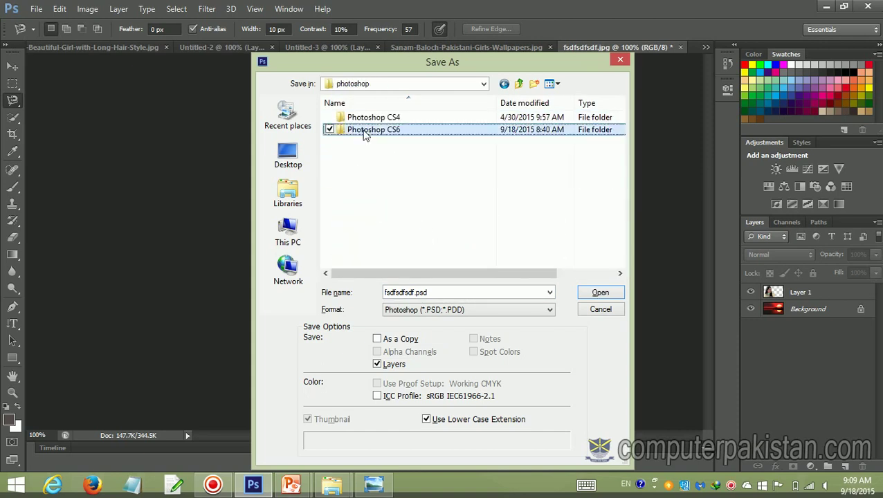
{"action": "double_click", "coordinate": [407, 159]}
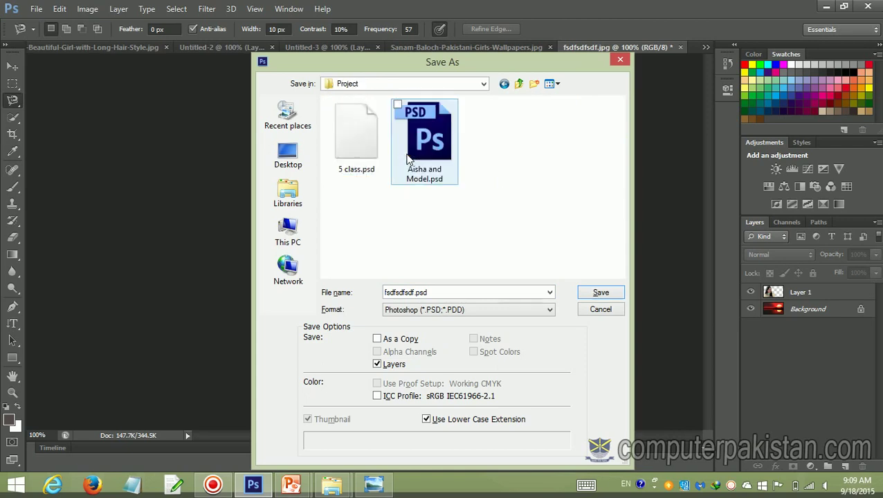
{"action": "left_click", "coordinate": [599, 293]}
{"action": "left_click", "coordinate": [587, 146]}
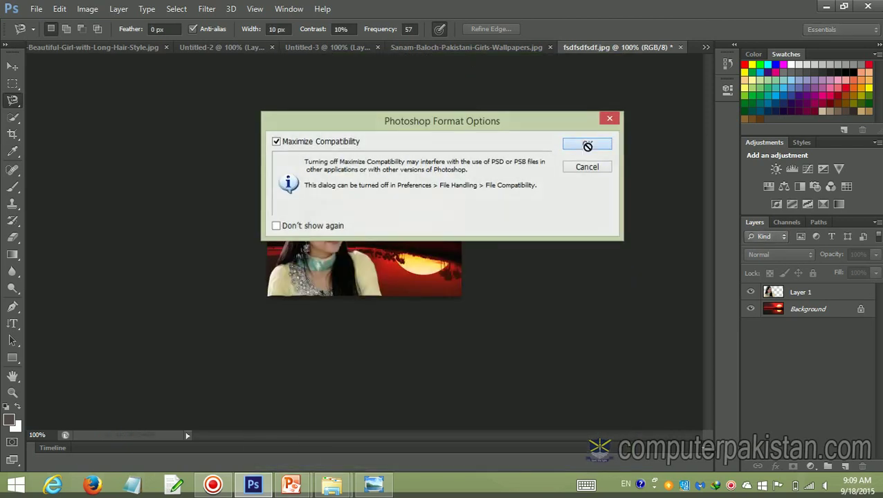
{"action": "left_click", "coordinate": [486, 49]}
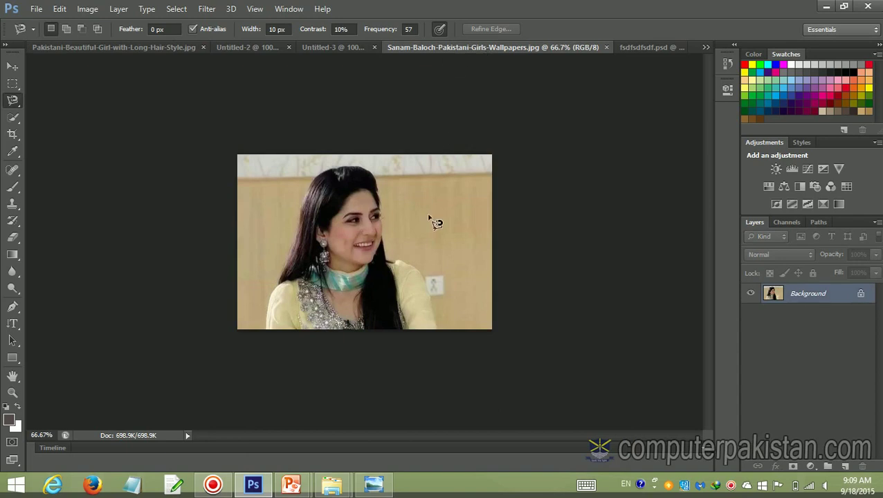
- Save the cut-out woman on white as 7class.psd with maximize compatibility
{"action": "left_click", "coordinate": [341, 46]}
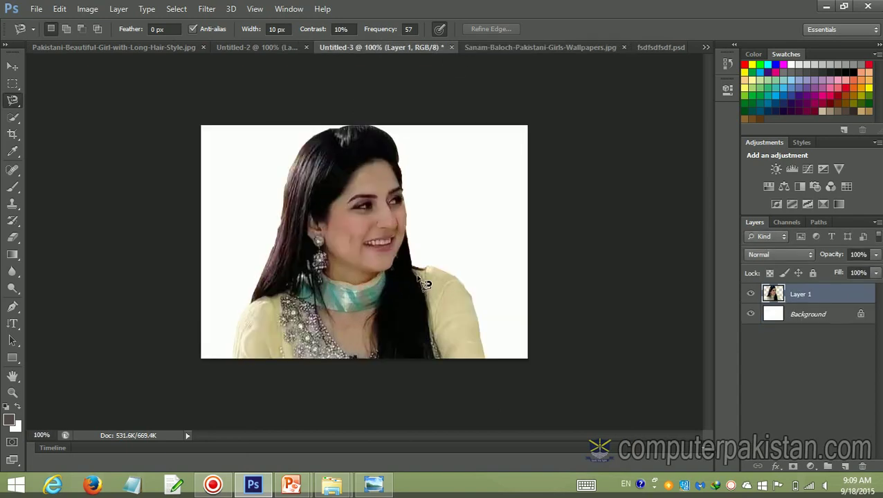
{"action": "key", "text": "ctrl+s"}
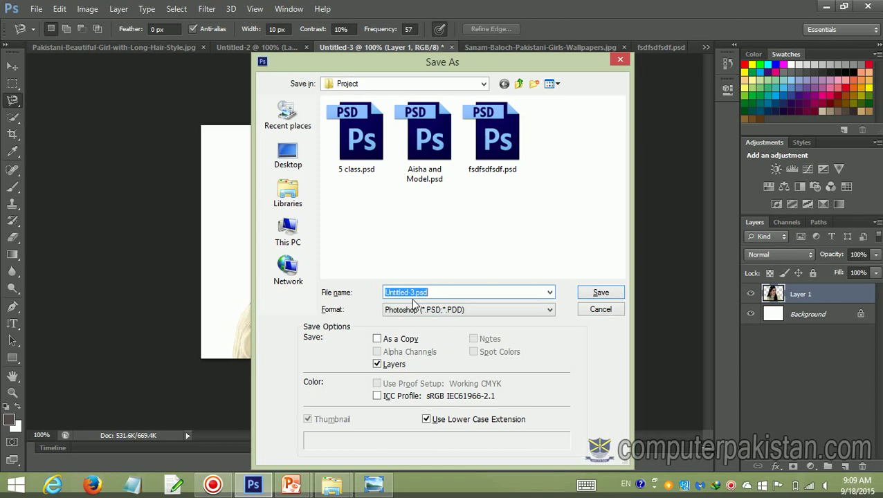
{"action": "type", "text": "7class"}
{"action": "left_click", "coordinate": [598, 294]}
{"action": "left_click", "coordinate": [578, 145]}
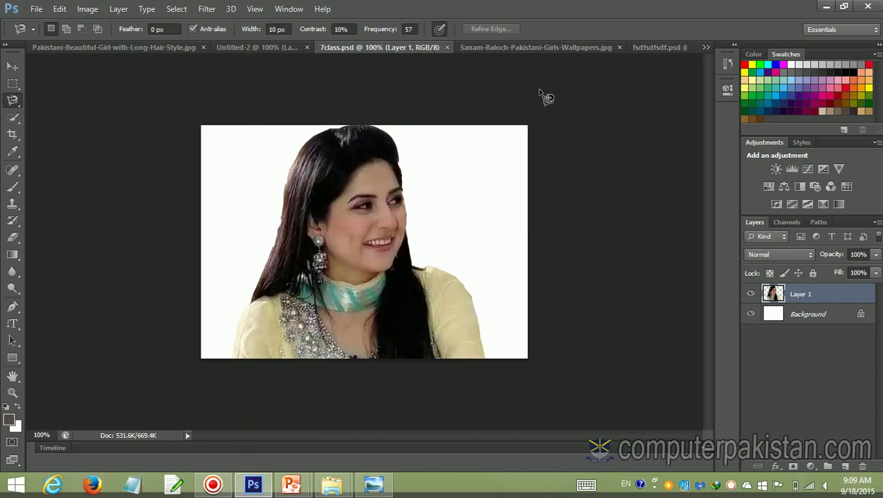
{"action": "left_click", "coordinate": [543, 47]}
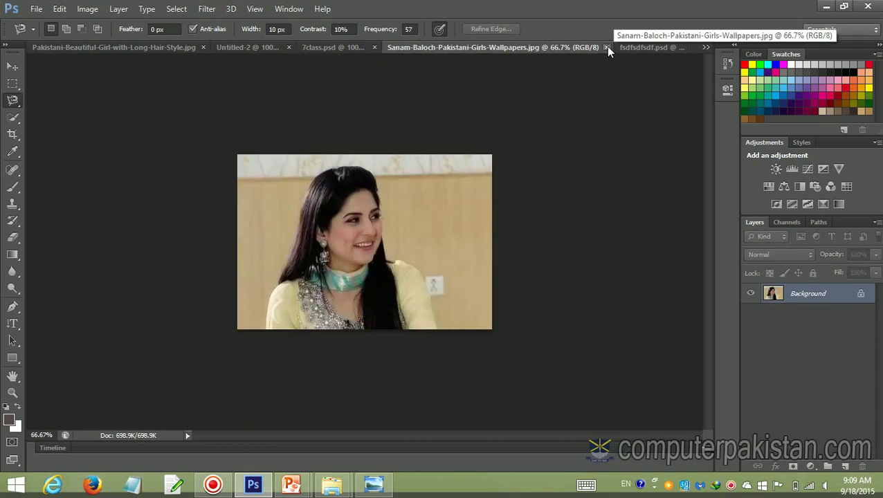
- Close the wallpaper photos, Untitled-2 without saving, and 7class.psd
{"action": "left_click", "coordinate": [606, 47]}
{"action": "left_click", "coordinate": [341, 47]}
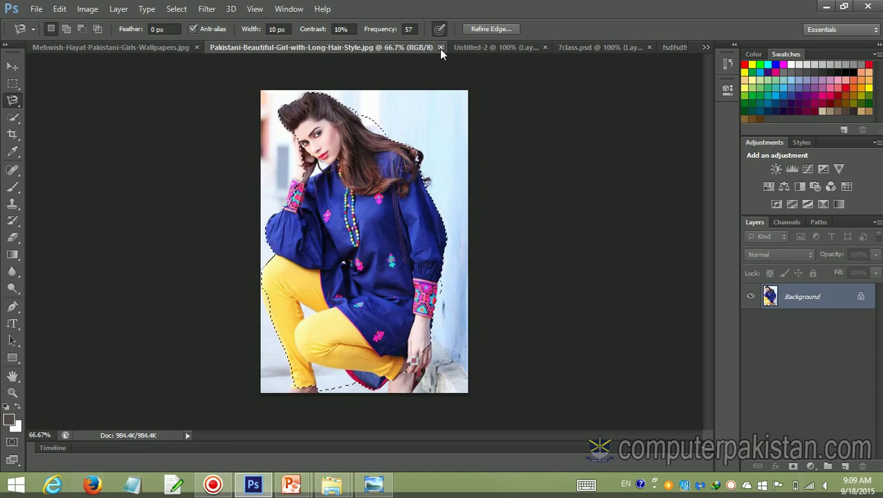
{"action": "left_click", "coordinate": [440, 47]}
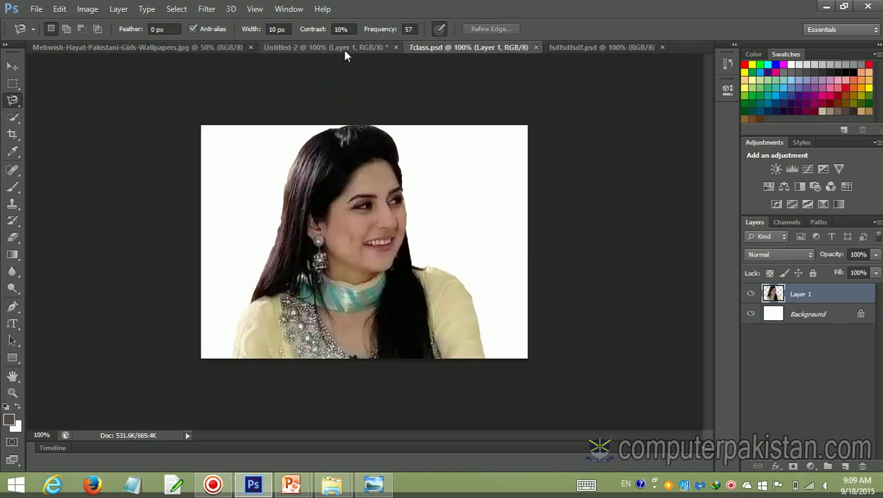
{"action": "left_click", "coordinate": [396, 47]}
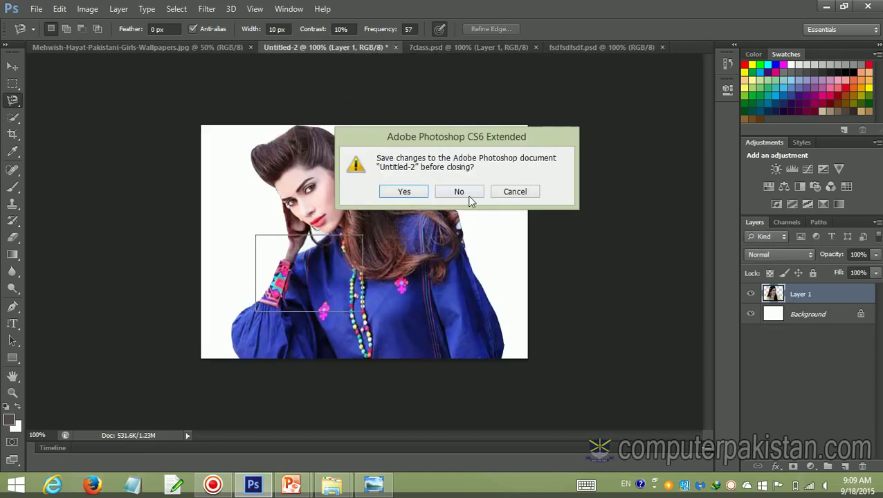
{"action": "left_click", "coordinate": [469, 197]}
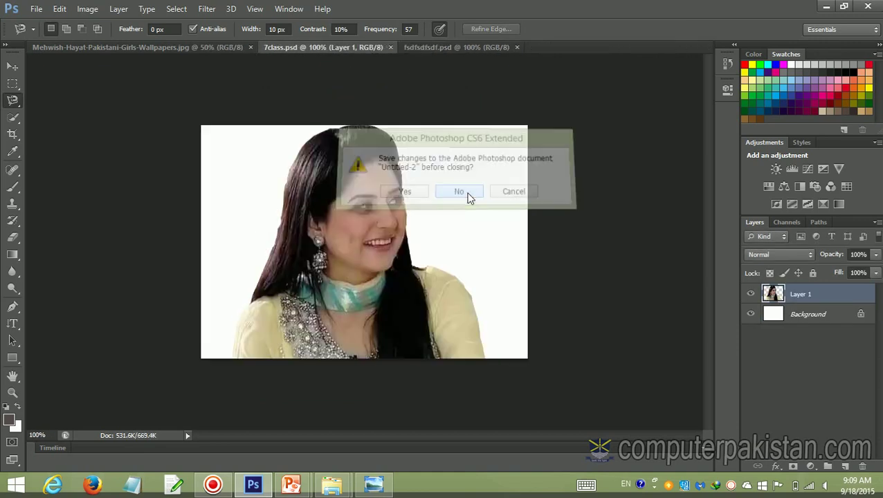
{"action": "left_click", "coordinate": [390, 48]}
{"action": "mouse_move", "coordinate": [291, 485]}
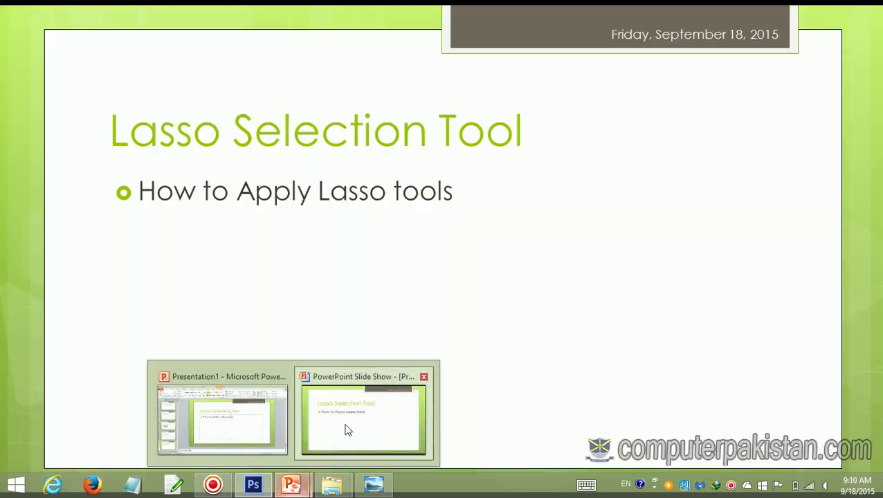
- Return to editing and add a 'Lasso Tool' bullet under 'How to Apply Lasso tools'
{"action": "left_click", "coordinate": [347, 429]}
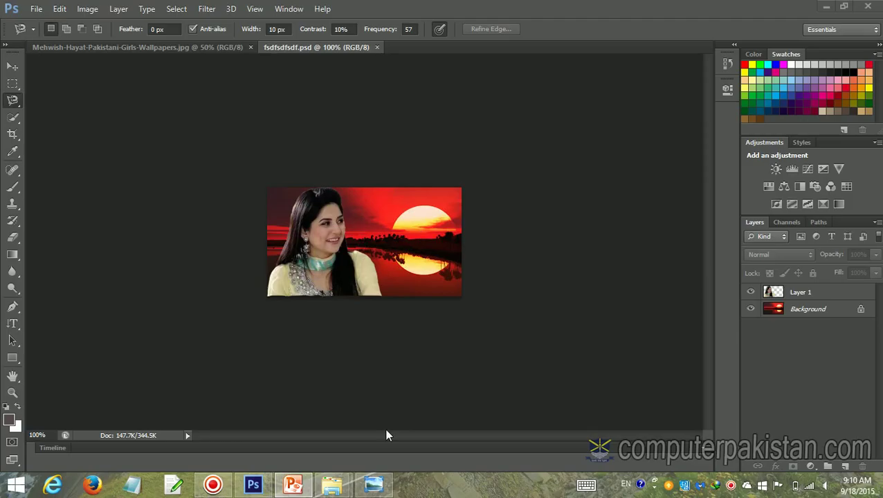
{"action": "left_click", "coordinate": [296, 486]}
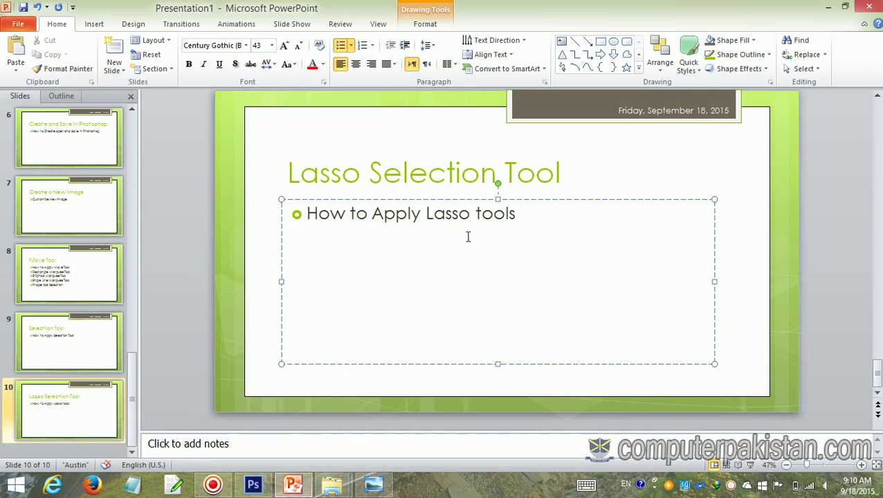
{"action": "key", "text": "Return"}
{"action": "type", "text": "L"}
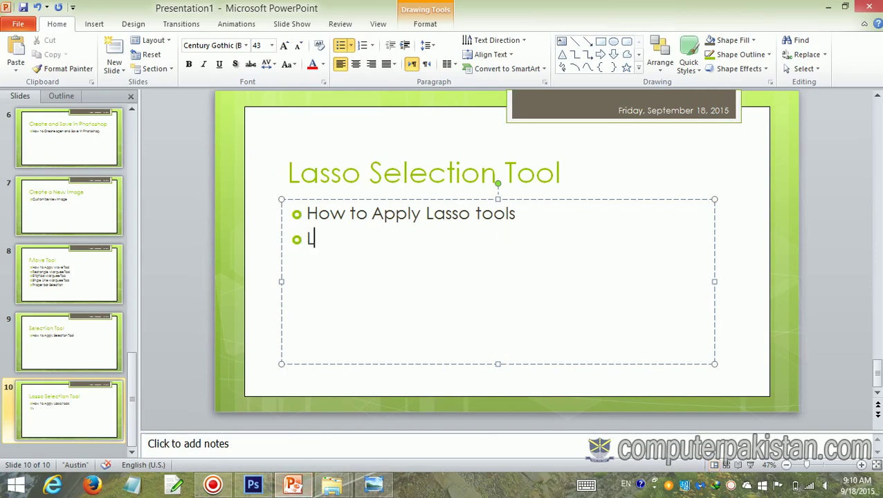
{"action": "type", "text": "asso Tool"}
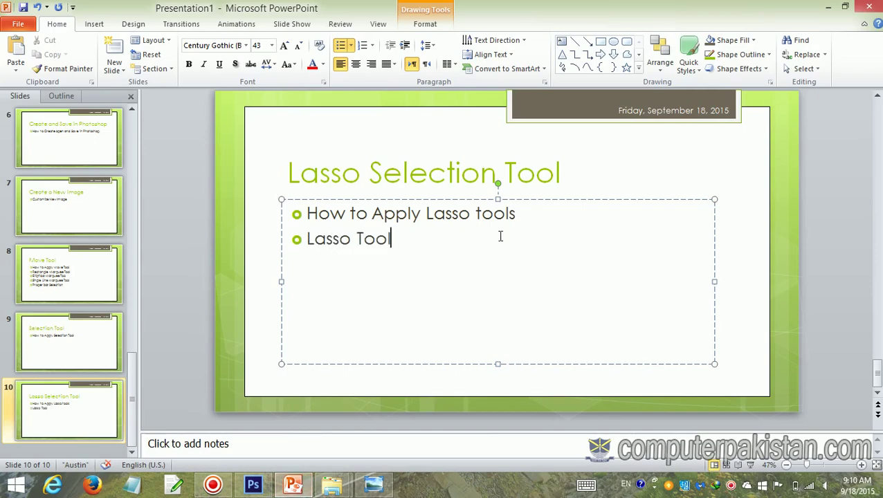
- Add 'Polygonal Lasso Tool' and 'Magnetic Lasso Tool' bullets, correcting the 'Megnetic' misspelling
{"action": "key", "text": "Return"}
{"action": "type", "text": "Polygon"}
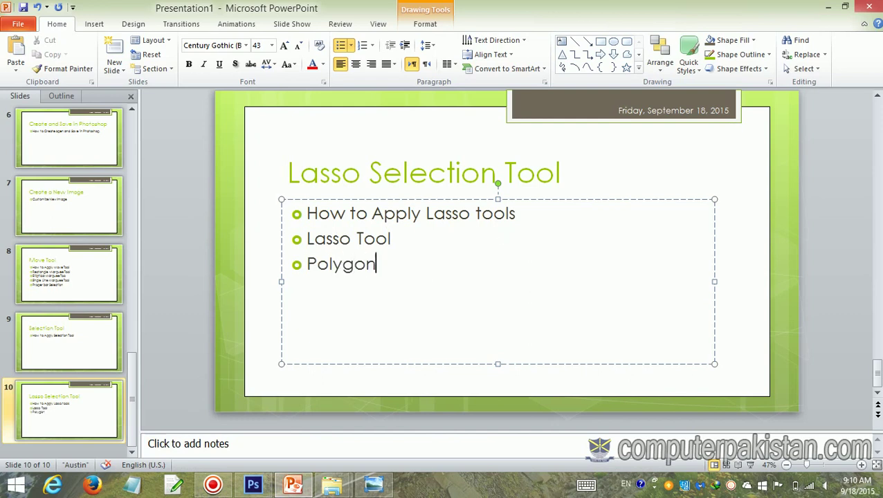
{"action": "type", "text": "alLasso"}
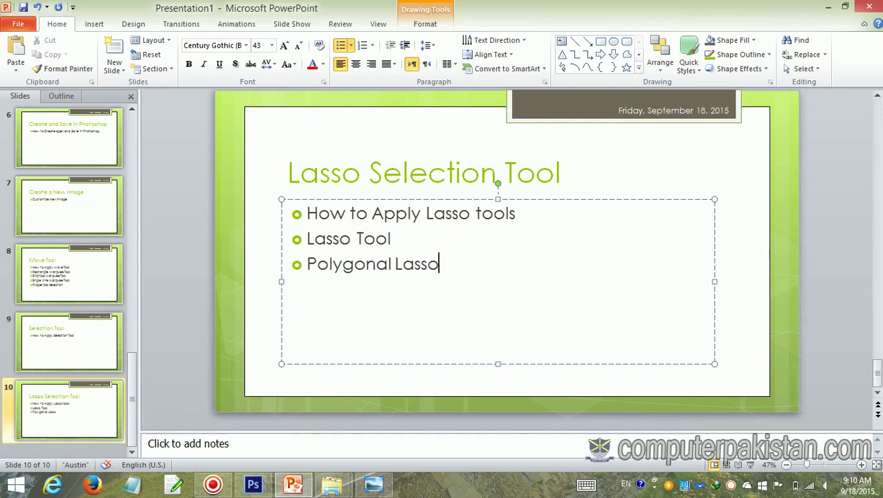
{"action": "type", "text": "m"}
{"action": "key", "text": "BackSpace"}
{"action": "type", "text": "ool"}
{"action": "key", "text": "Return"}
{"action": "type", "text": "Meg"}
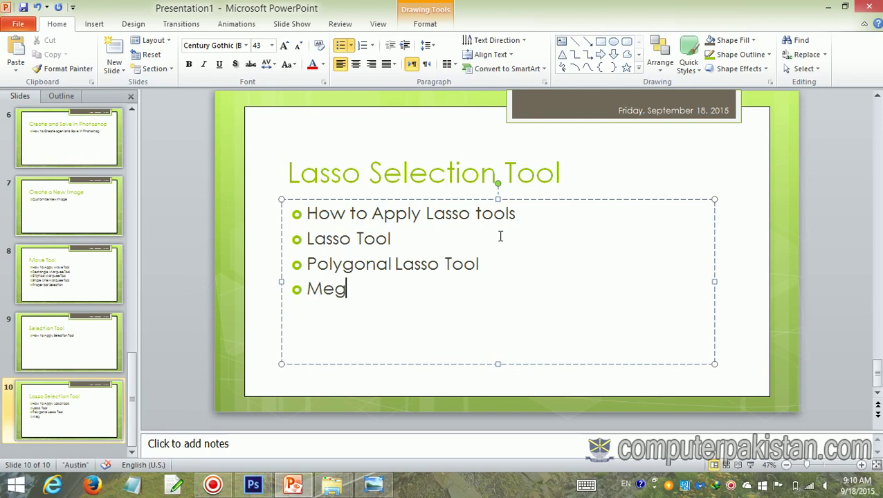
{"action": "type", "text": "netic"}
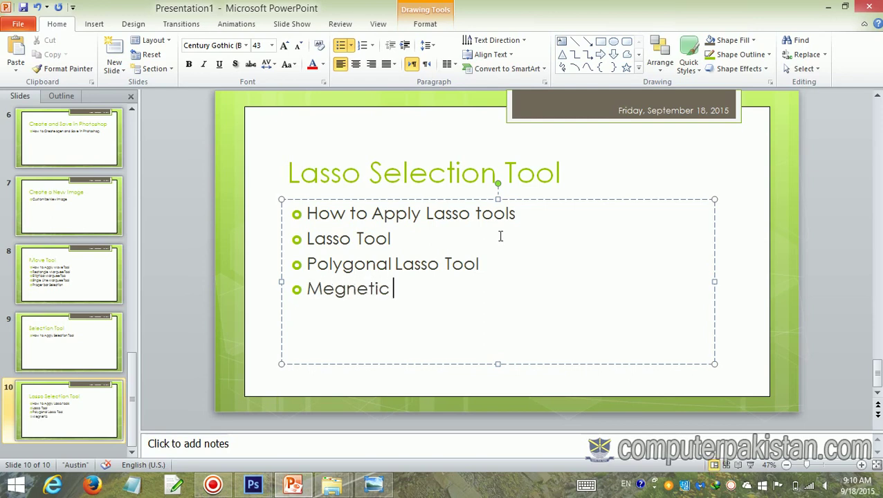
{"action": "type", "text": " Lasso To"}
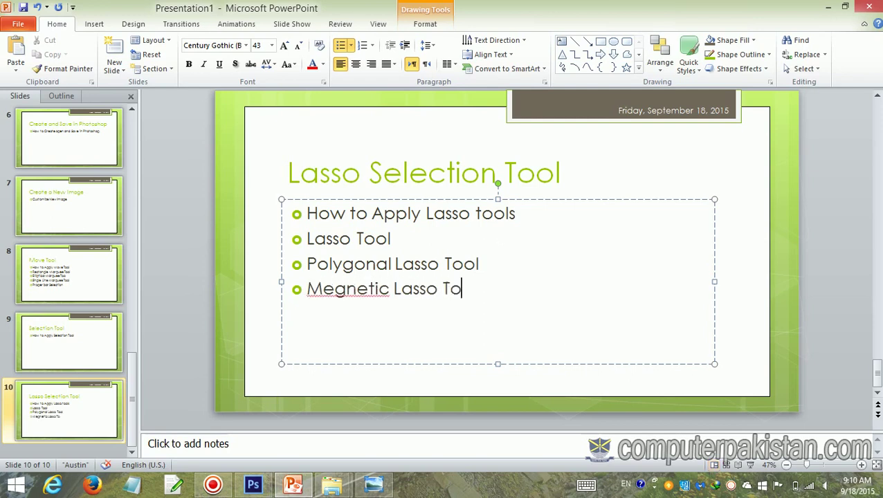
{"action": "type", "text": "ol"}
{"action": "right_click", "coordinate": [365, 288]}
{"action": "left_click", "coordinate": [307, 300]}
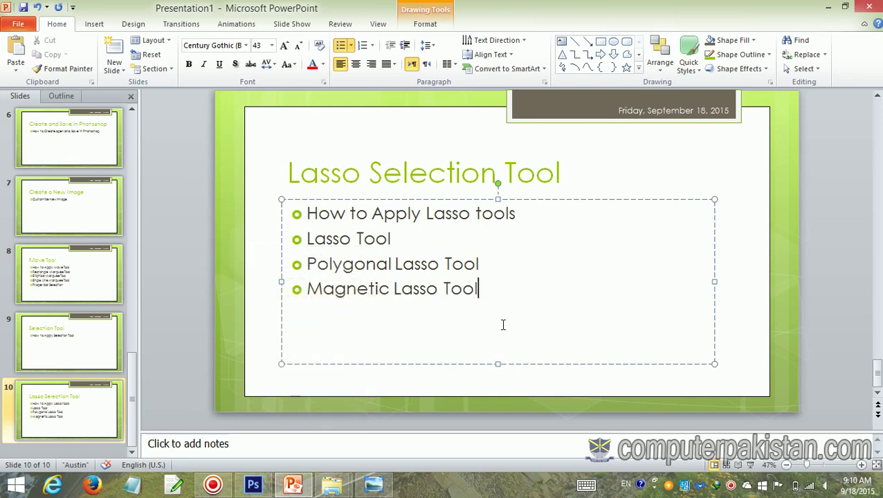